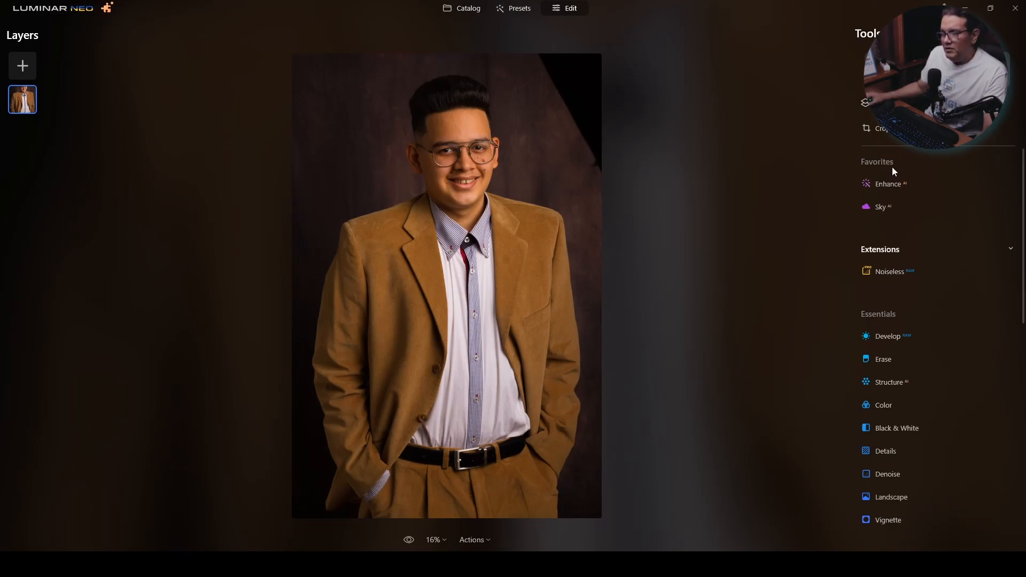
- Review the portrait's capture details in the catalog and set its Develop camera profile to Camera Portrait
click(454, 8)
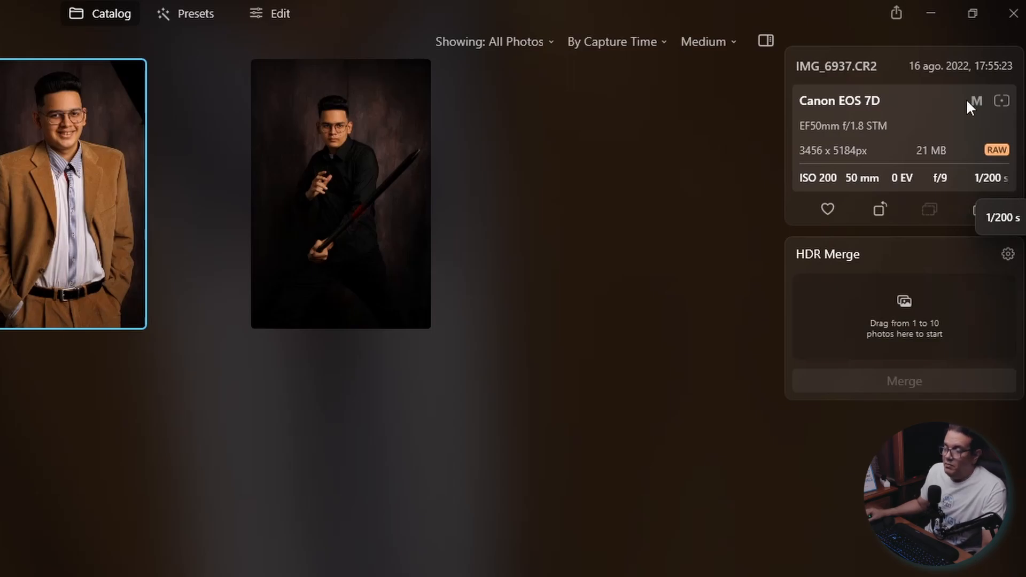
click(240, 15)
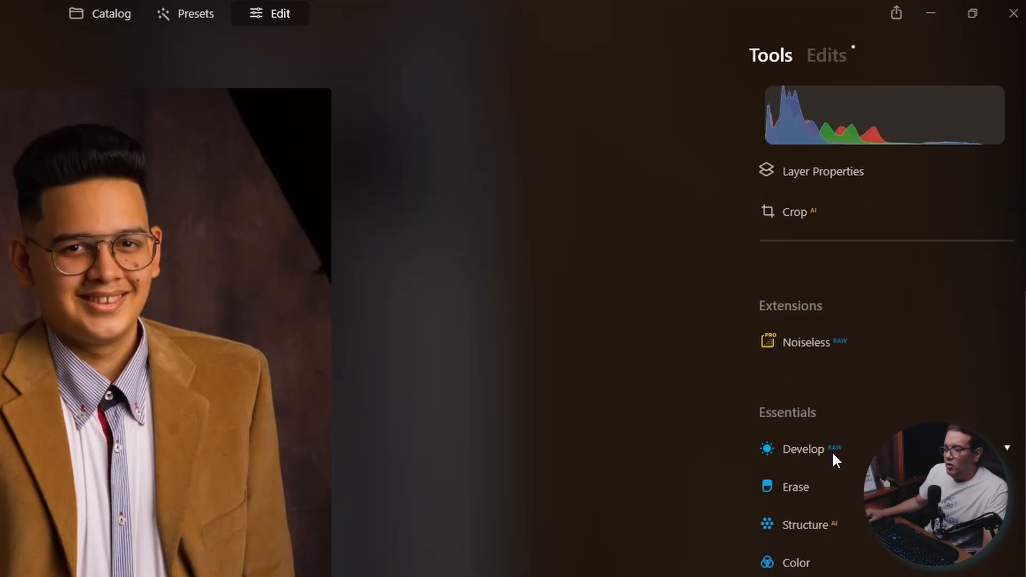
click(811, 451)
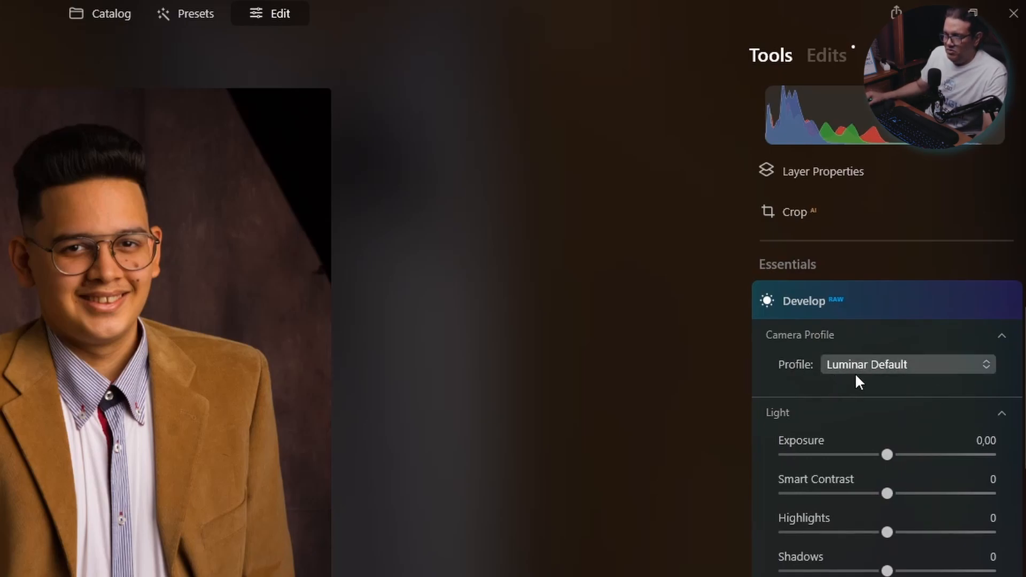
click(910, 367)
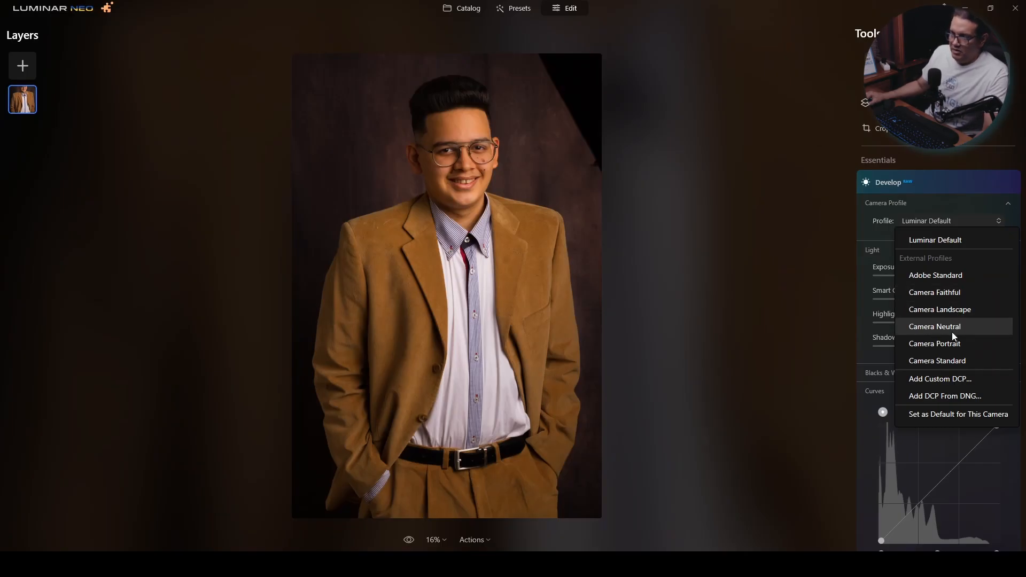
click(949, 343)
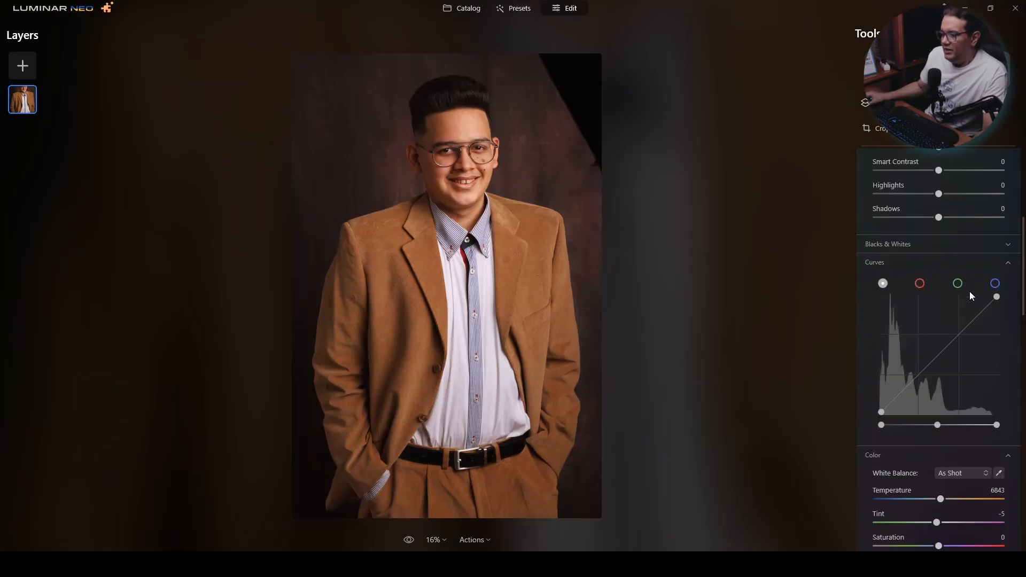
- Collapse the Curves, Color and Optics sections of the Develop tool
scroll(970, 290, down, 6)
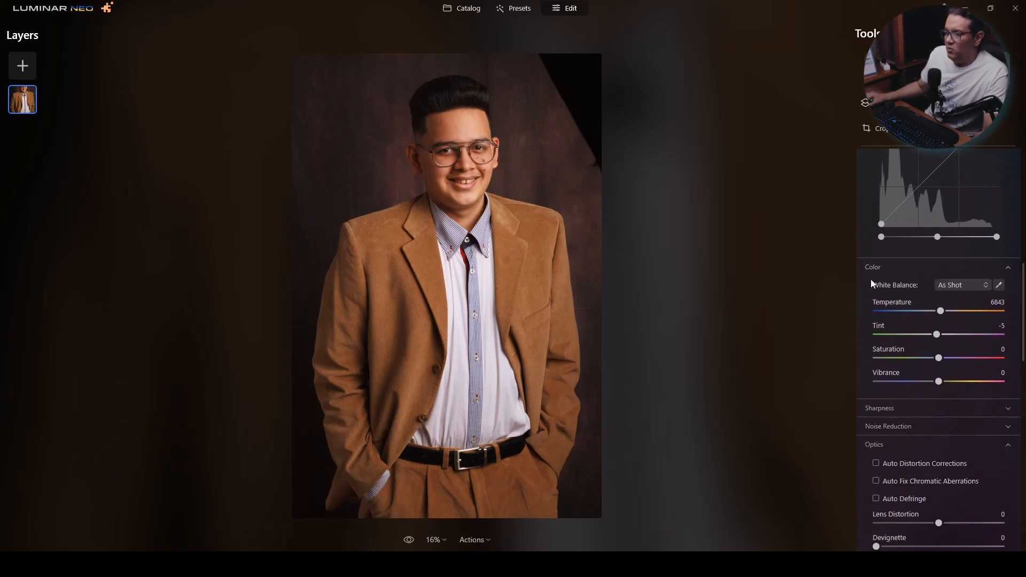
scroll(989, 257, up, 5)
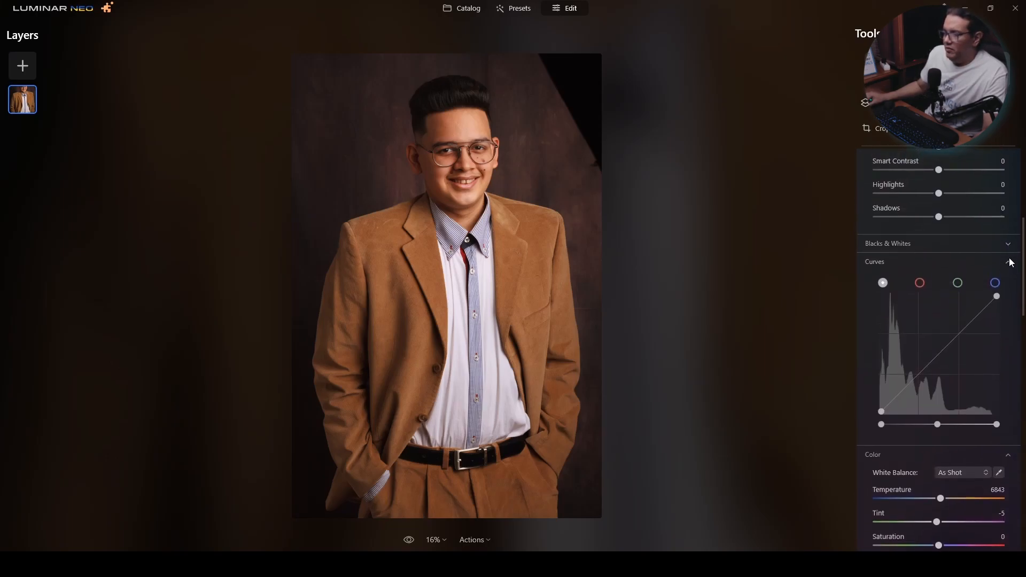
click(1009, 262)
click(1010, 282)
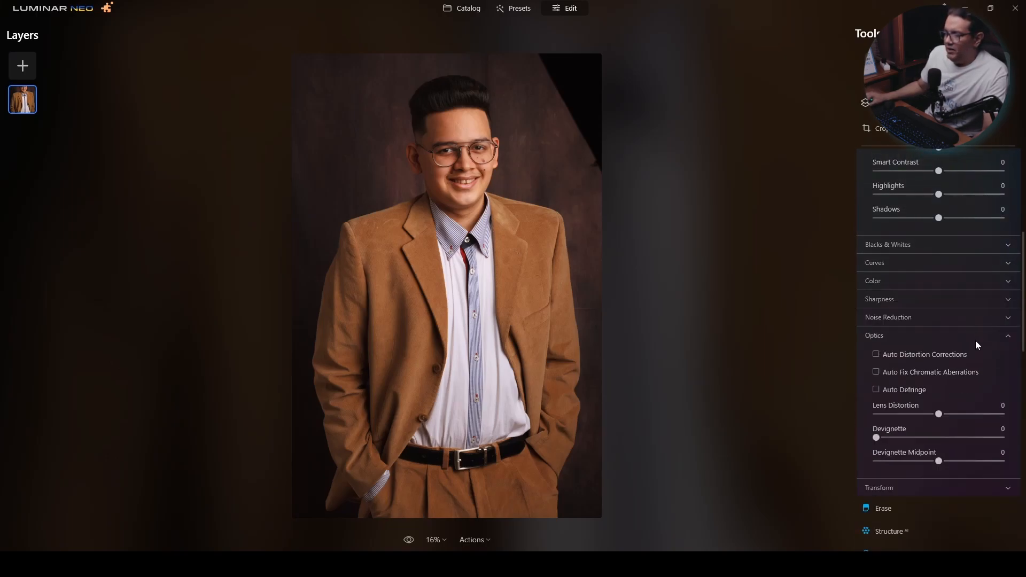
click(1009, 337)
scroll(938, 247, up, 2)
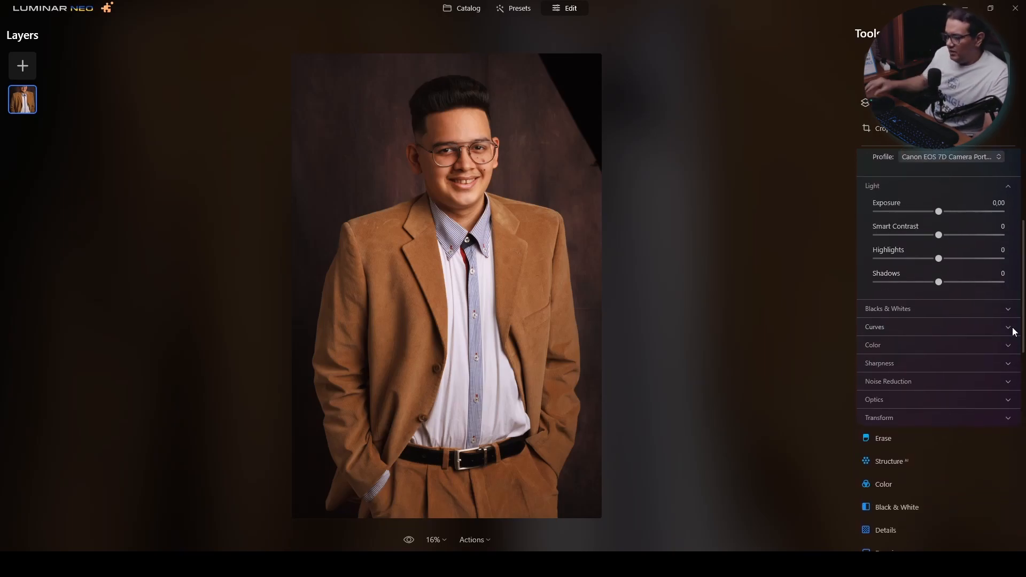
- Set the photo's white balance to Flash in the Develop color settings and close Develop
click(1015, 345)
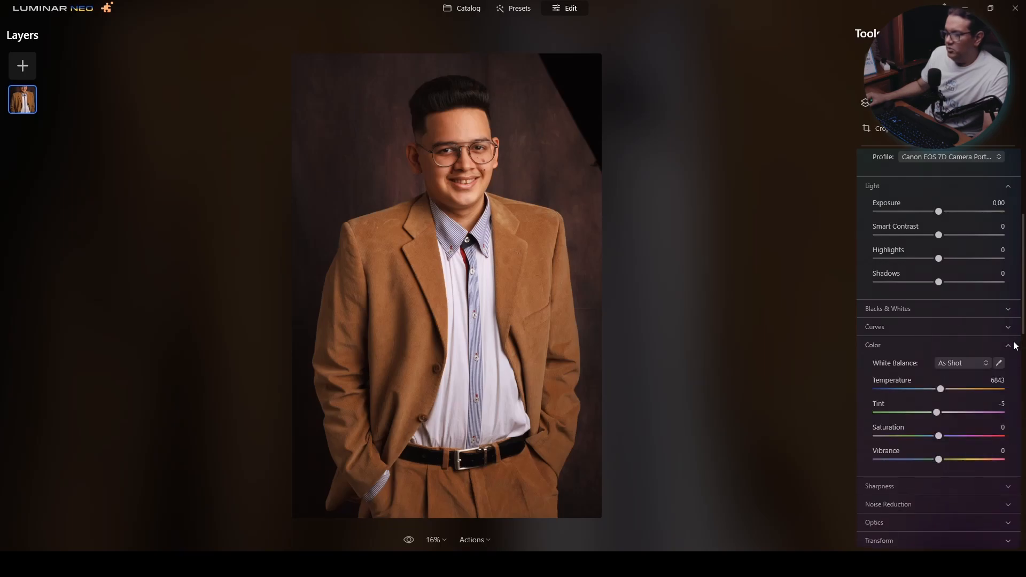
scroll(1011, 339, down, 3)
click(977, 299)
click(964, 426)
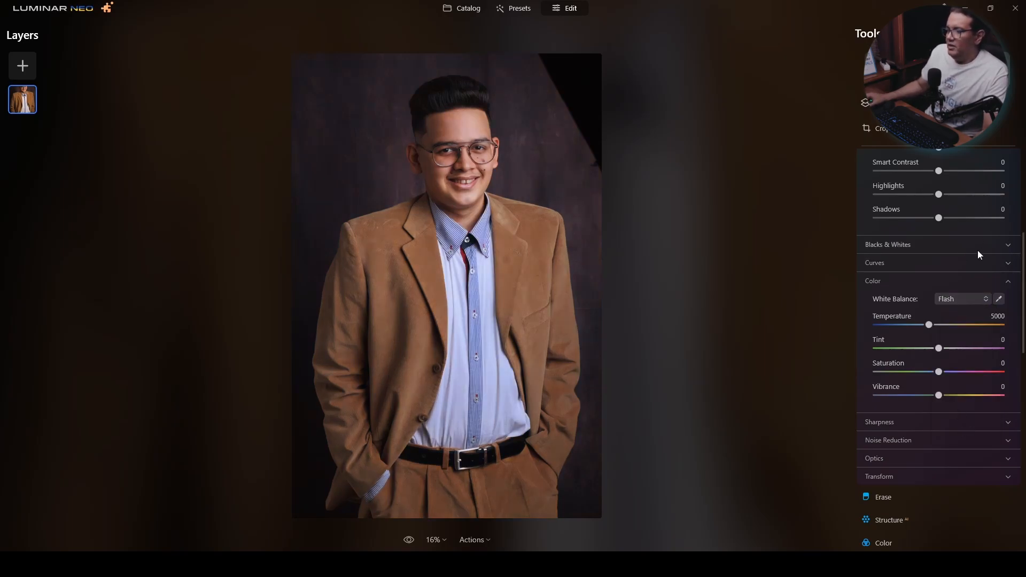
scroll(978, 249, up, 5)
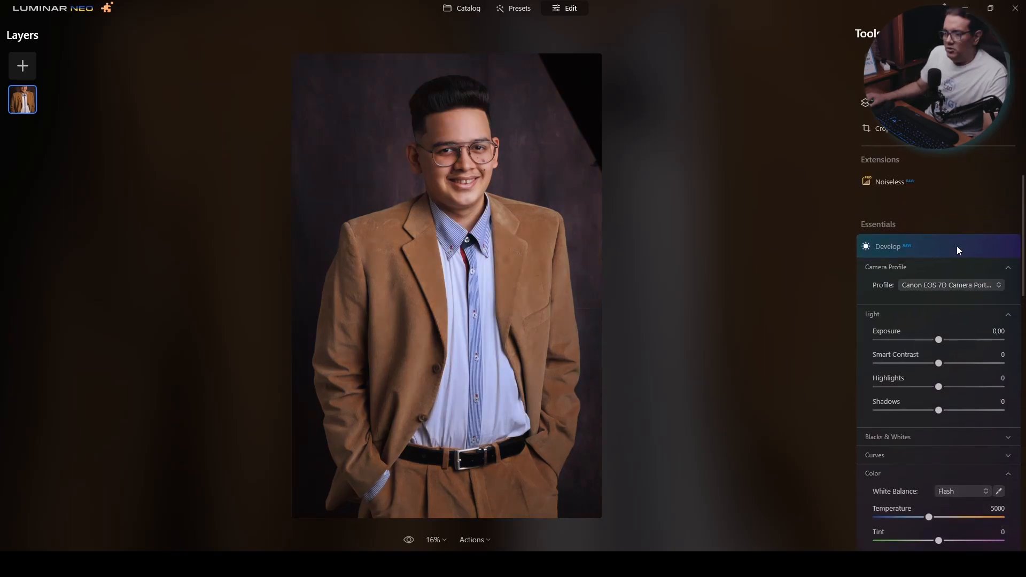
click(957, 247)
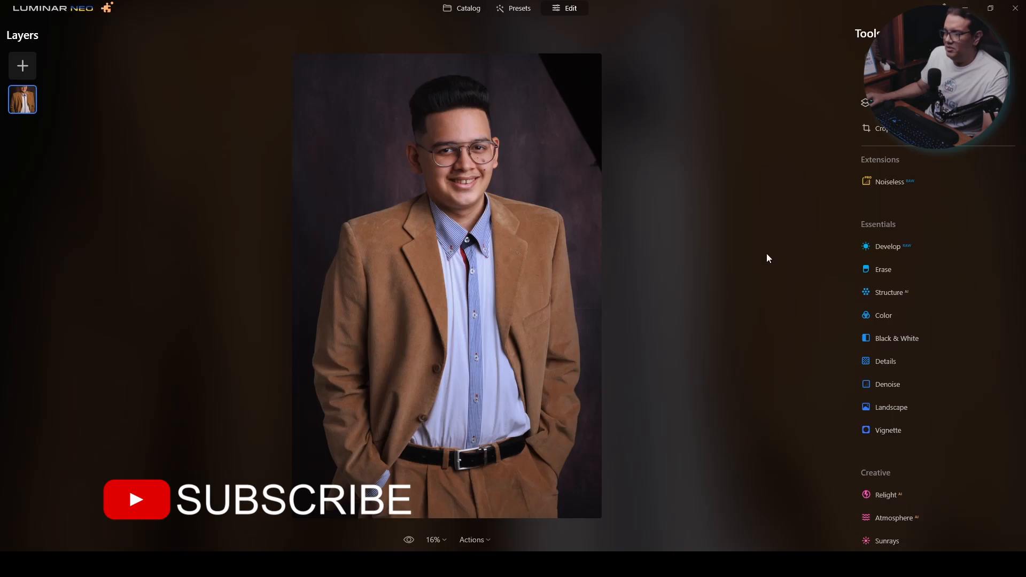
- Erase the black area in the photo's upper-right corner using an Erase brush size of 57
click(887, 269)
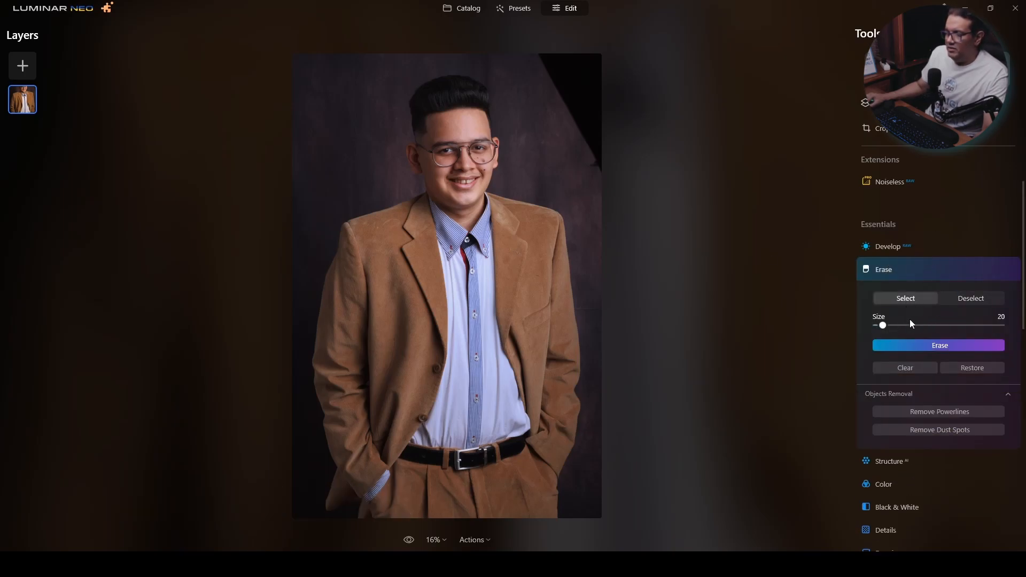
drag(887, 326, 907, 325)
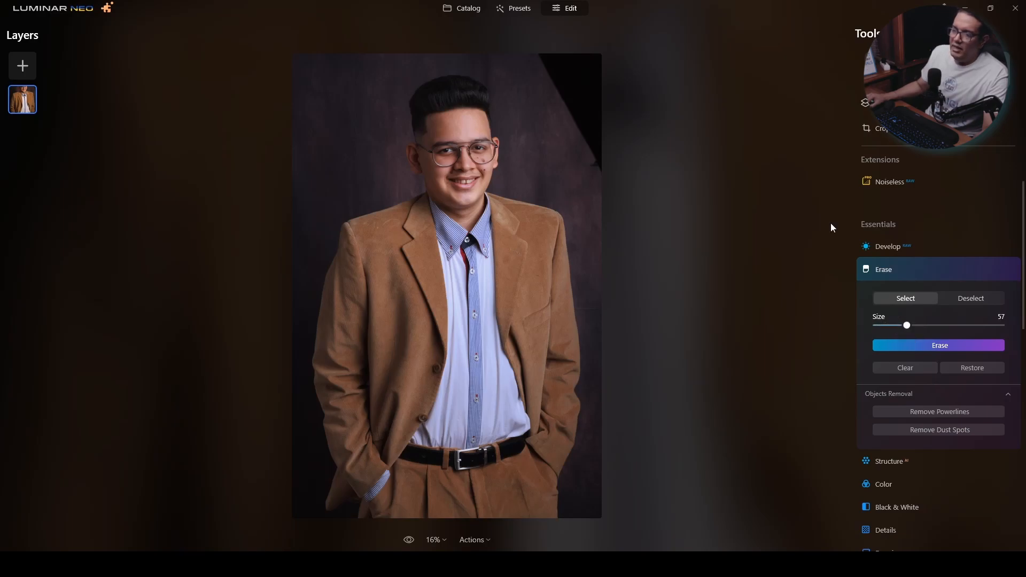
mouse_move(545, 57)
mouse_down()
mouse_move(592, 149)
mouse_move(601, 148)
mouse_move(595, 55)
mouse_move(566, 52)
mouse_move(578, 89)
mouse_move(579, 54)
mouse_move(556, 48)
mouse_up()
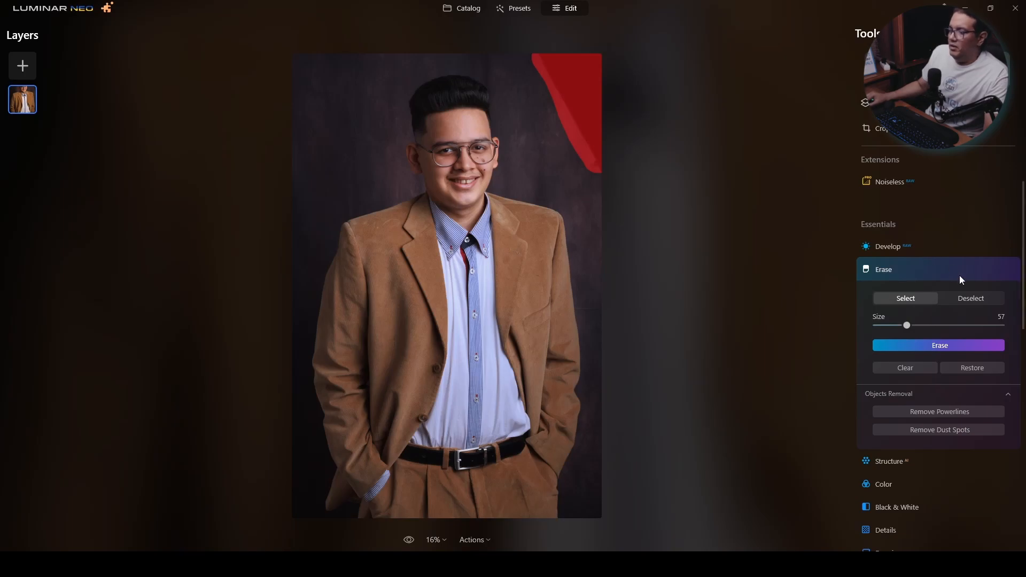
click(946, 346)
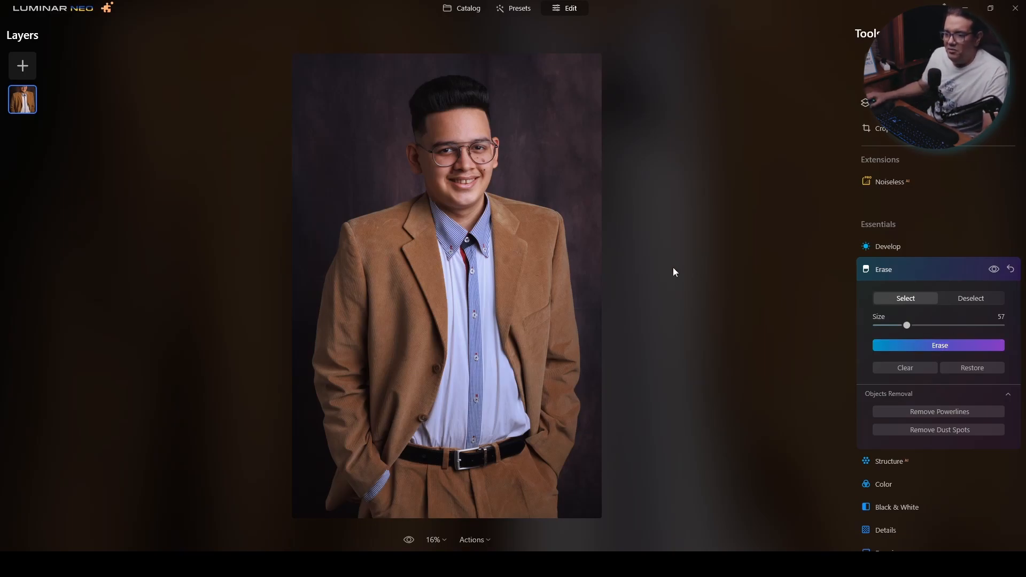
click(893, 263)
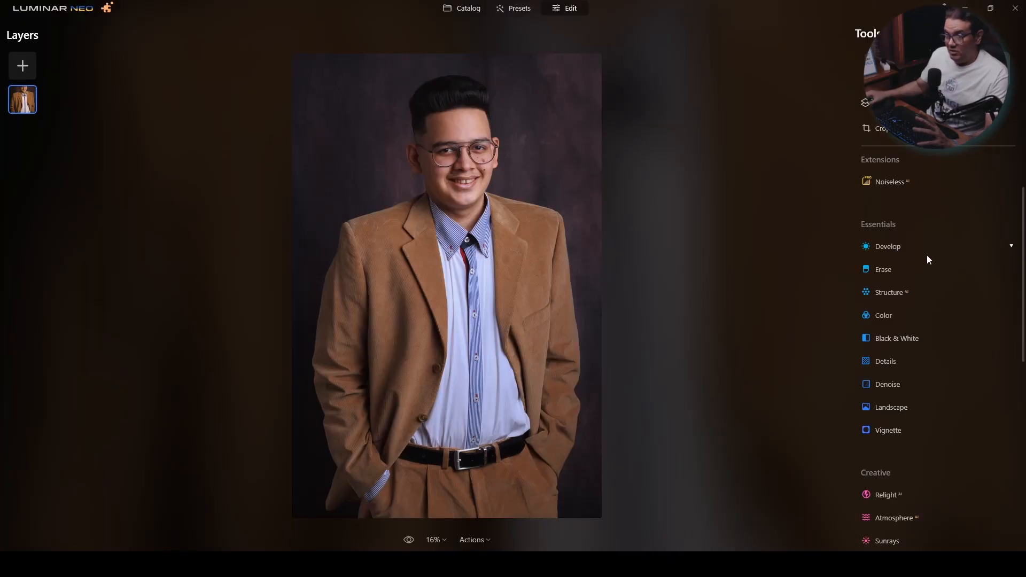
- In Develop, set Smart Contrast to 34, Shadows to -18 and Saturation to 10, keeping Highlights at 0
scroll(927, 250, down, 3)
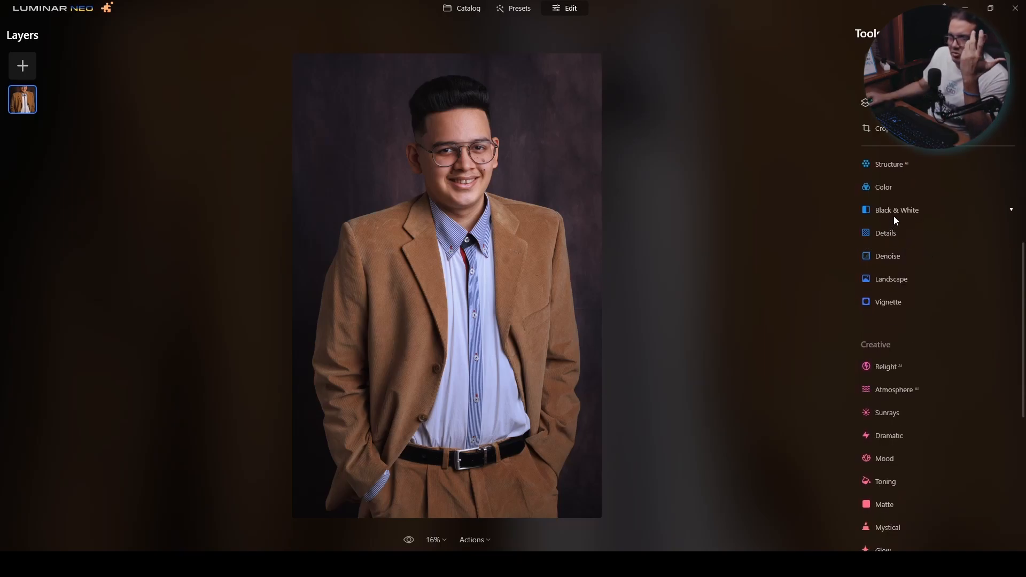
scroll(900, 216, up, 3)
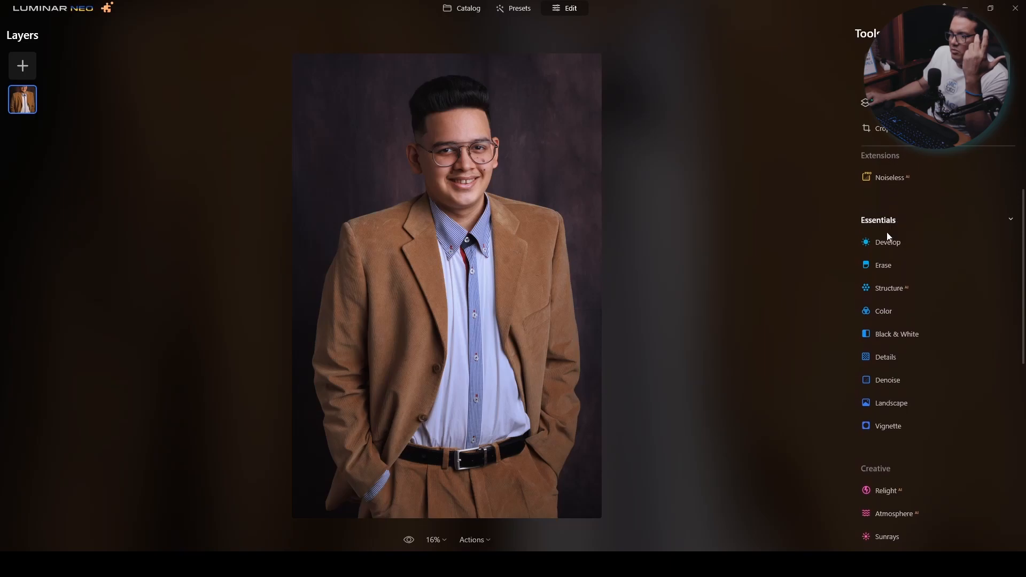
click(886, 247)
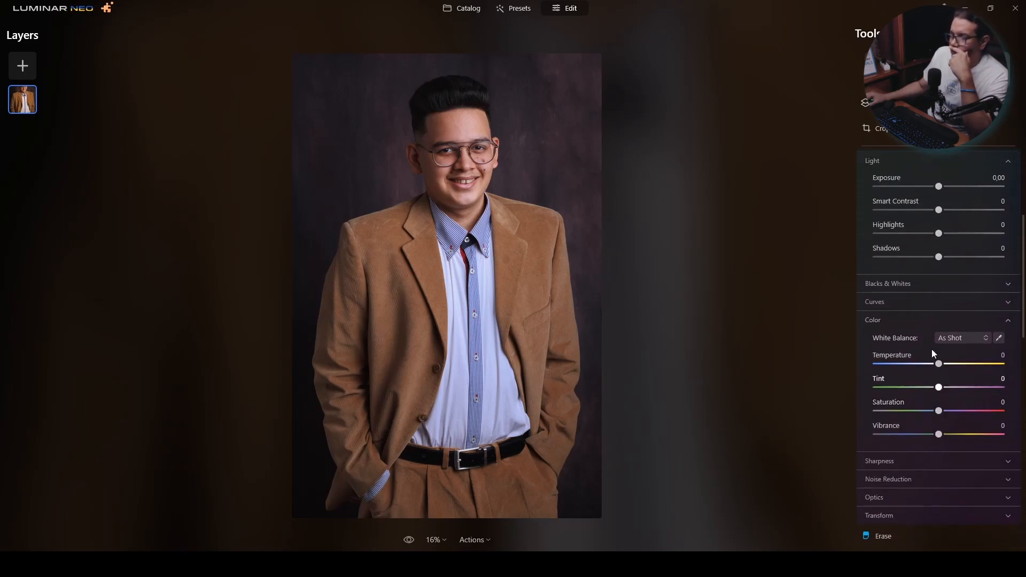
drag(955, 214, 957, 217)
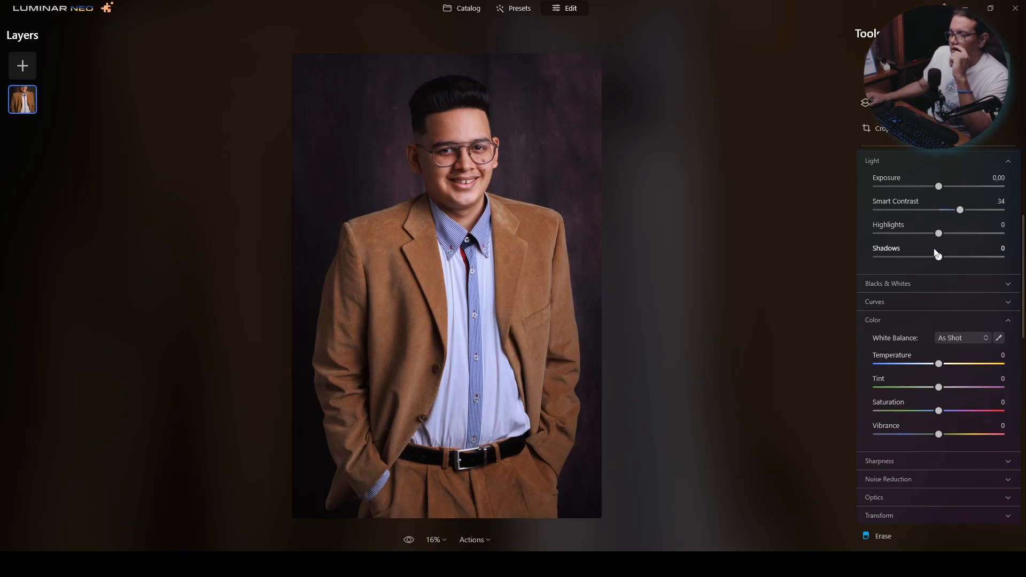
drag(935, 262, 932, 234)
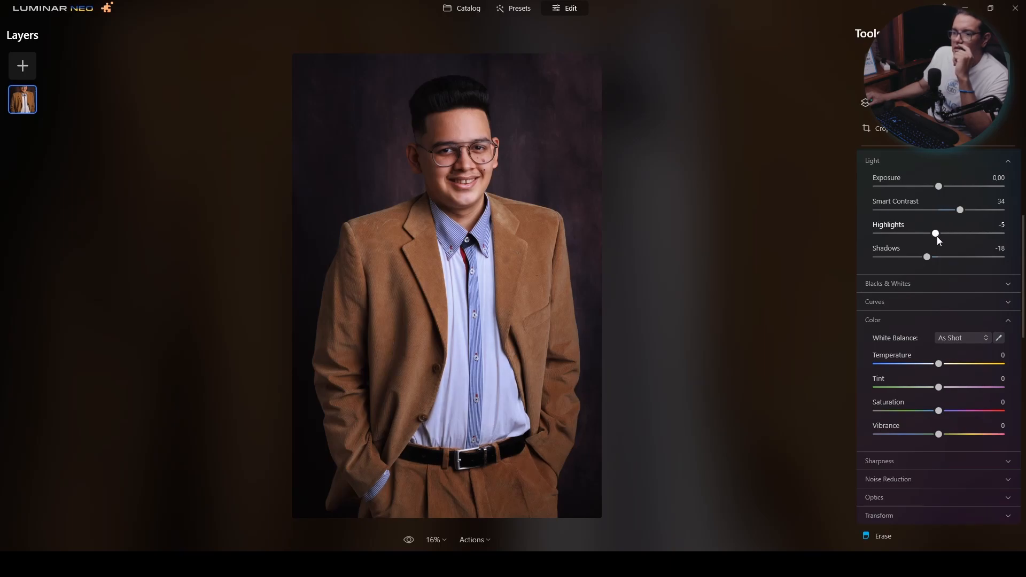
double_click(936, 234)
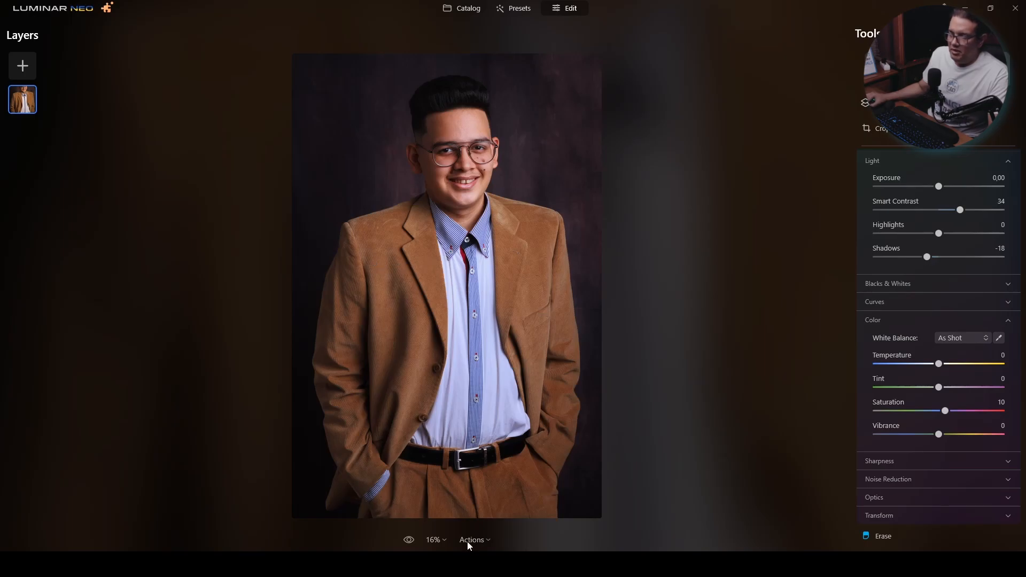
- Inspect the portrait up close and compare it with and without the Develop adjustments
scroll(769, 191, up, 2)
scroll(875, 190, up, 2)
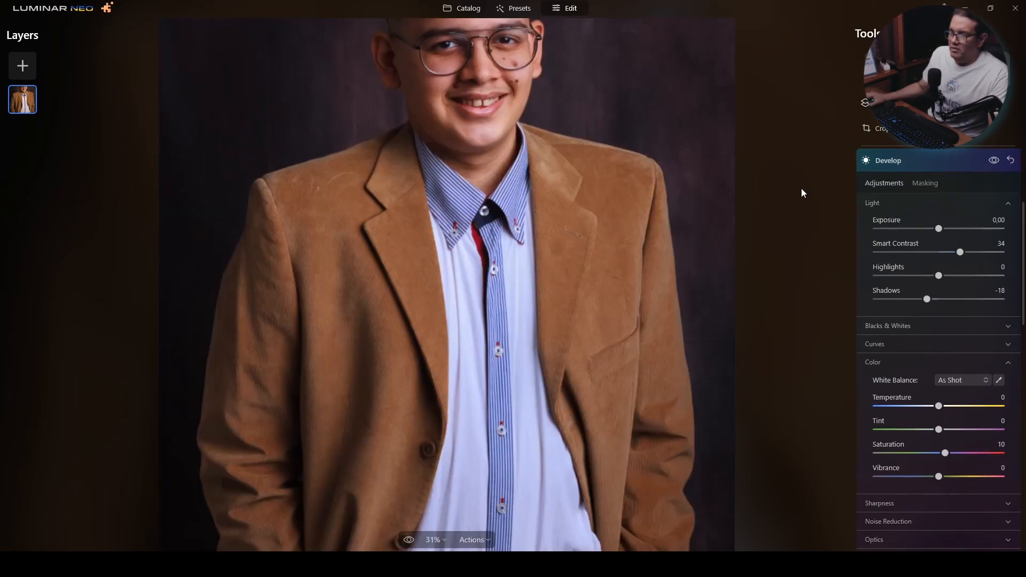
scroll(589, 189, down, 2)
click(995, 182)
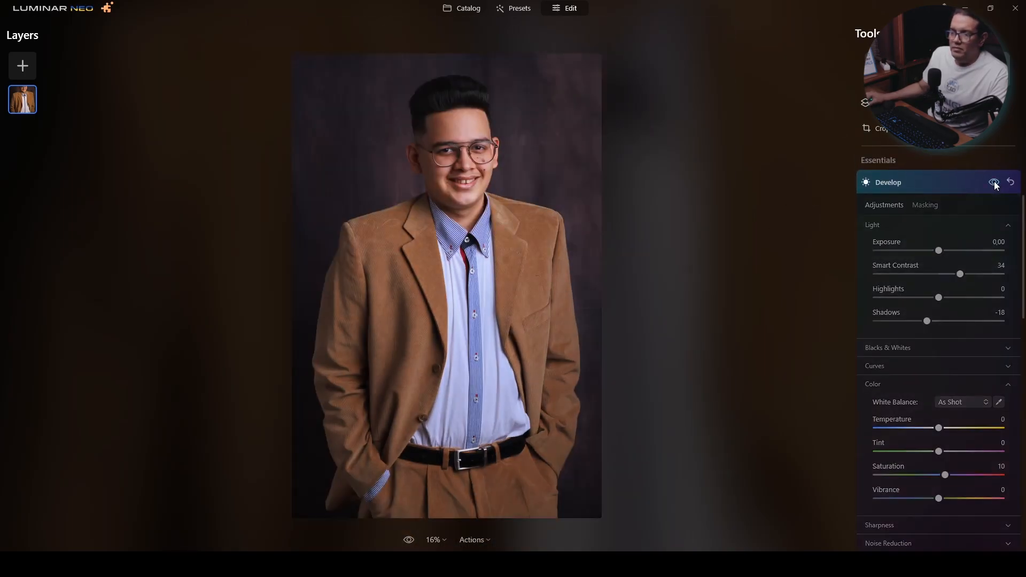
click(995, 183)
click(995, 182)
click(995, 183)
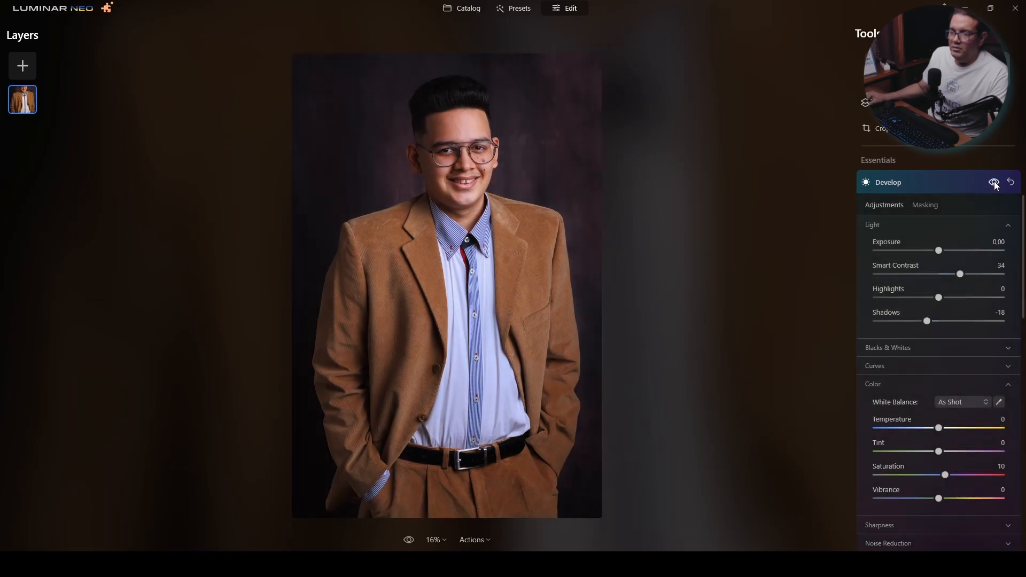
click(995, 183)
click(995, 183)
click(954, 182)
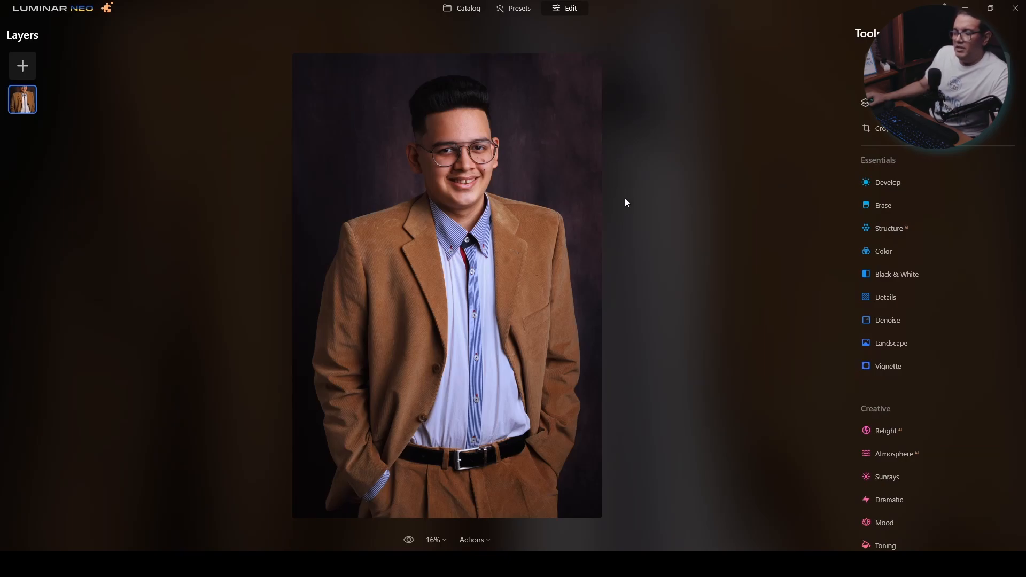
- Add a vignette with an amount of -70 and a feather of 14
scroll(923, 317, down, 2)
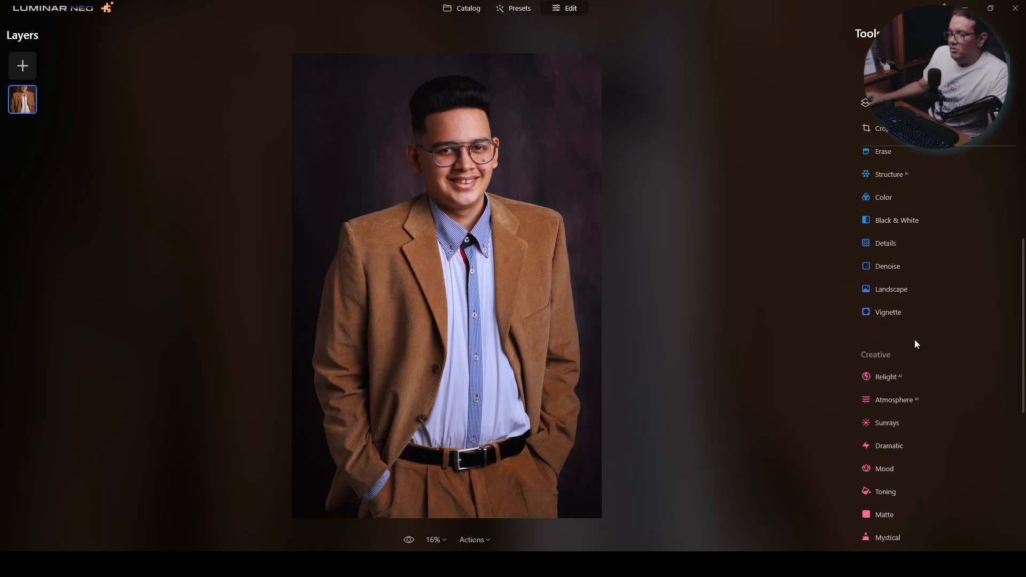
click(892, 303)
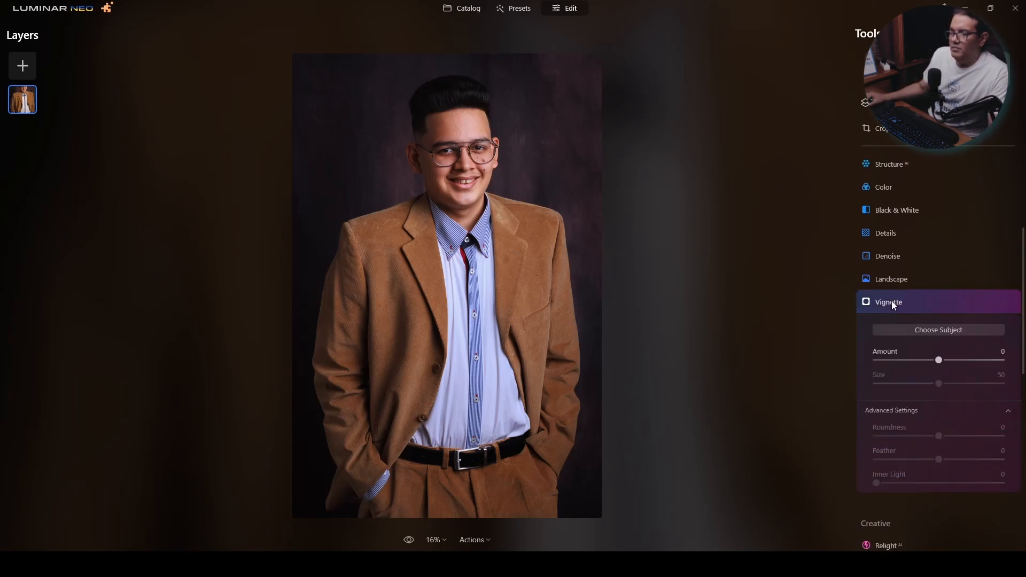
drag(938, 359, 896, 365)
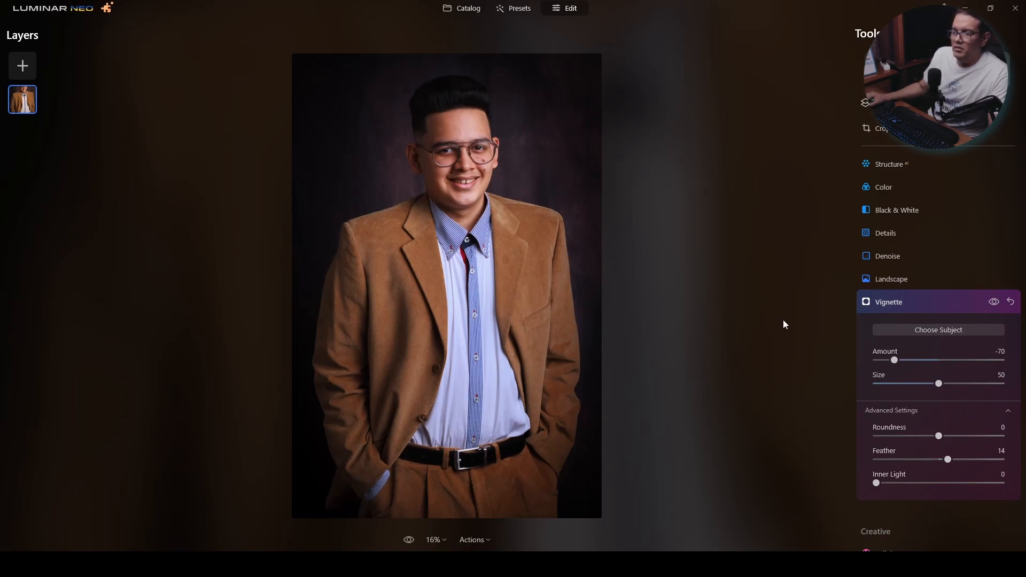
- Try several vignette centre points on the subject and settle on the man's lower face
click(940, 336)
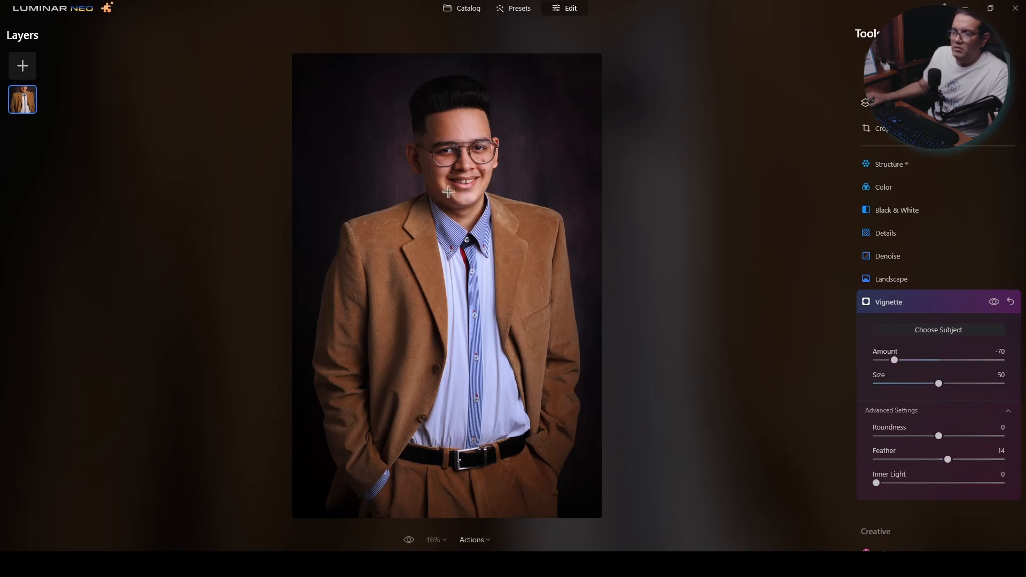
click(459, 179)
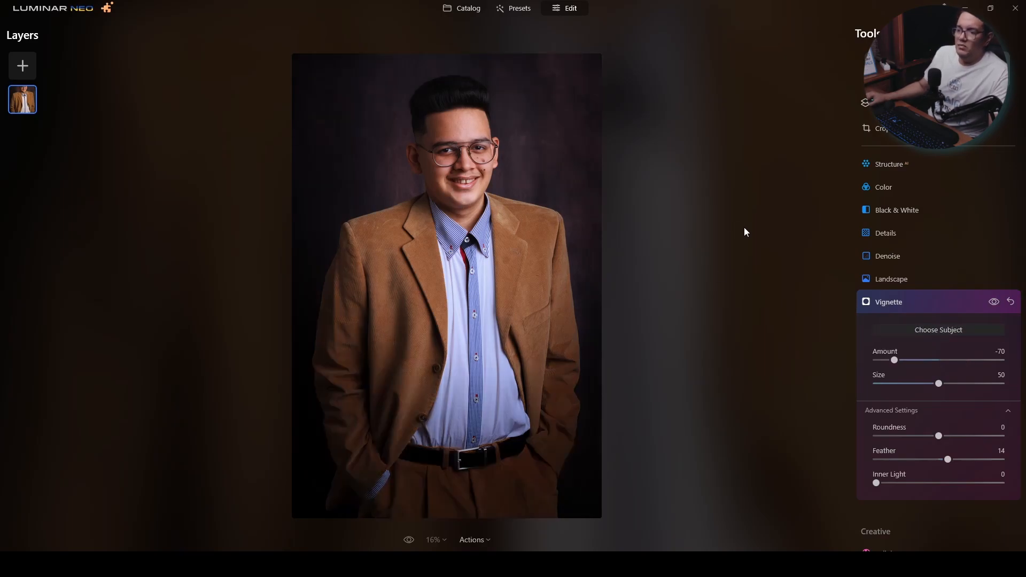
click(472, 313)
click(415, 225)
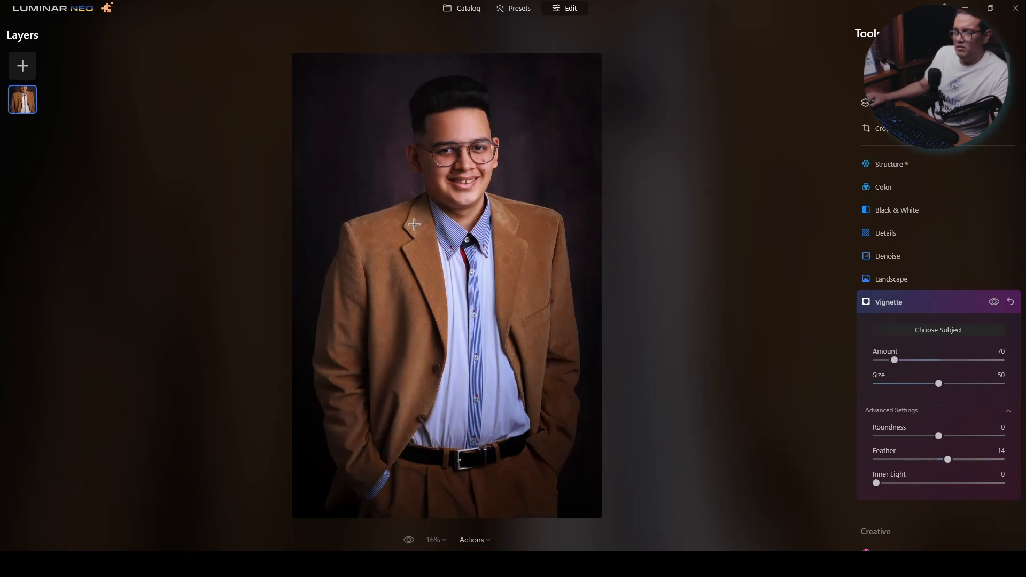
click(461, 182)
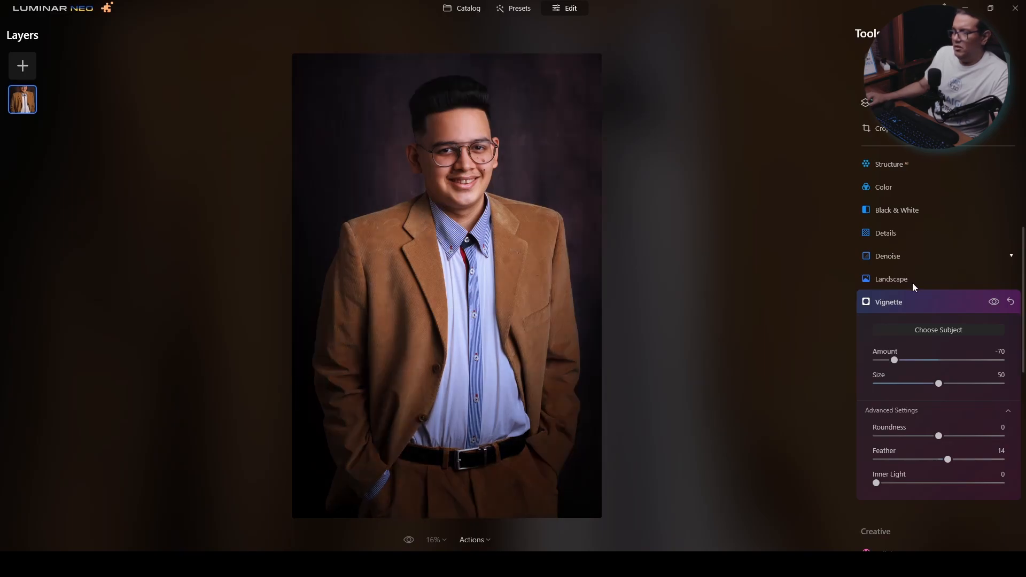
- Reset the vignette and set its amount to -58, and compare the portrait before and after the edits
click(1011, 302)
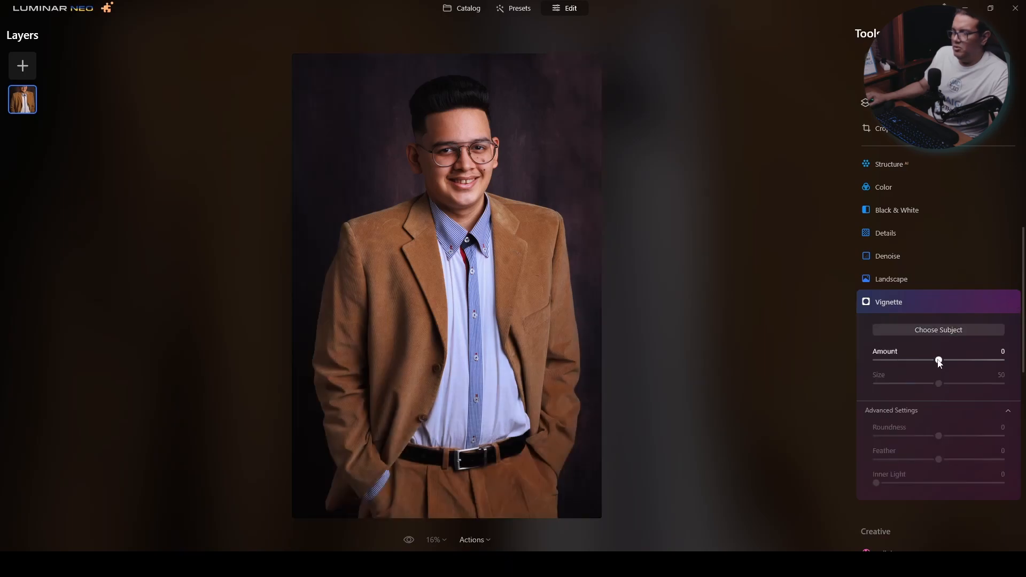
drag(940, 363, 894, 364)
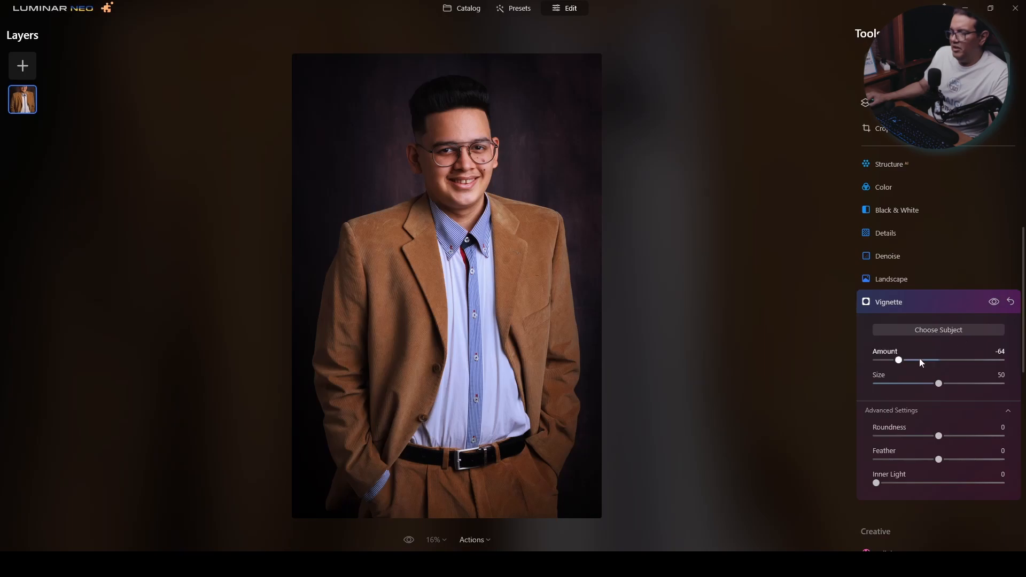
click(903, 361)
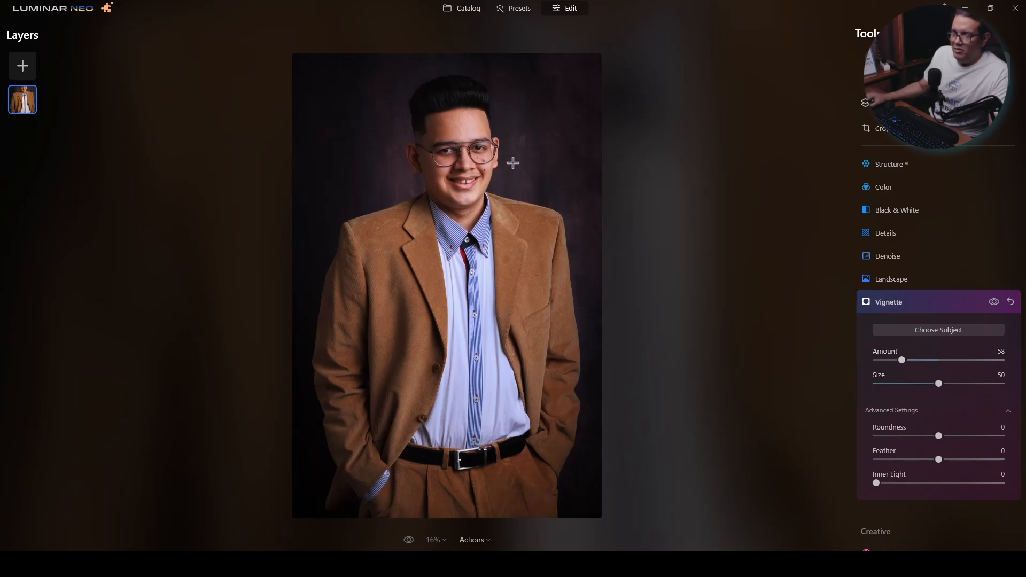
click(944, 302)
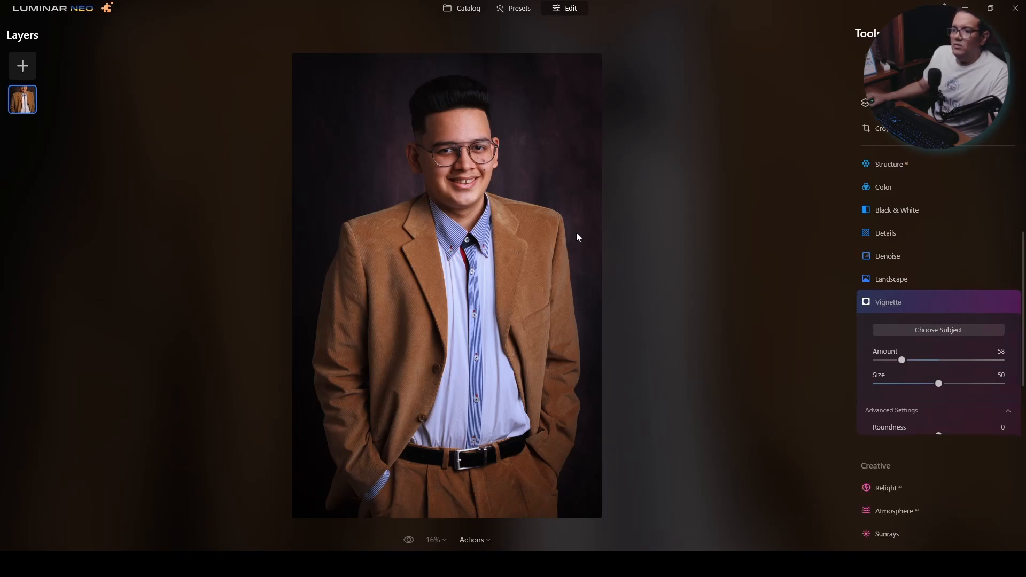
click(408, 540)
click(408, 541)
click(408, 541)
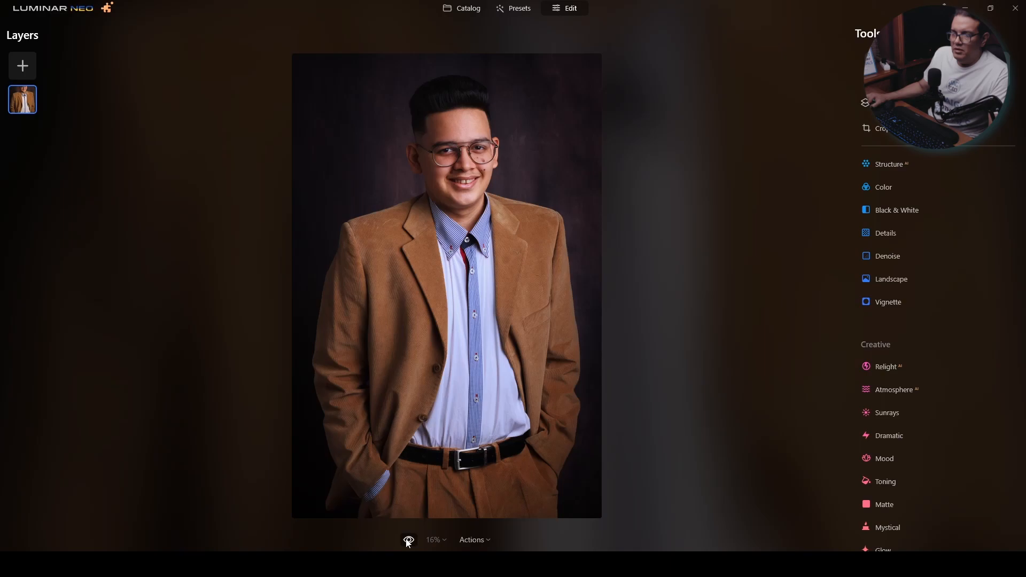
- In the Color adjustment, set Saturation to 17 and Vibrance to 2
click(894, 189)
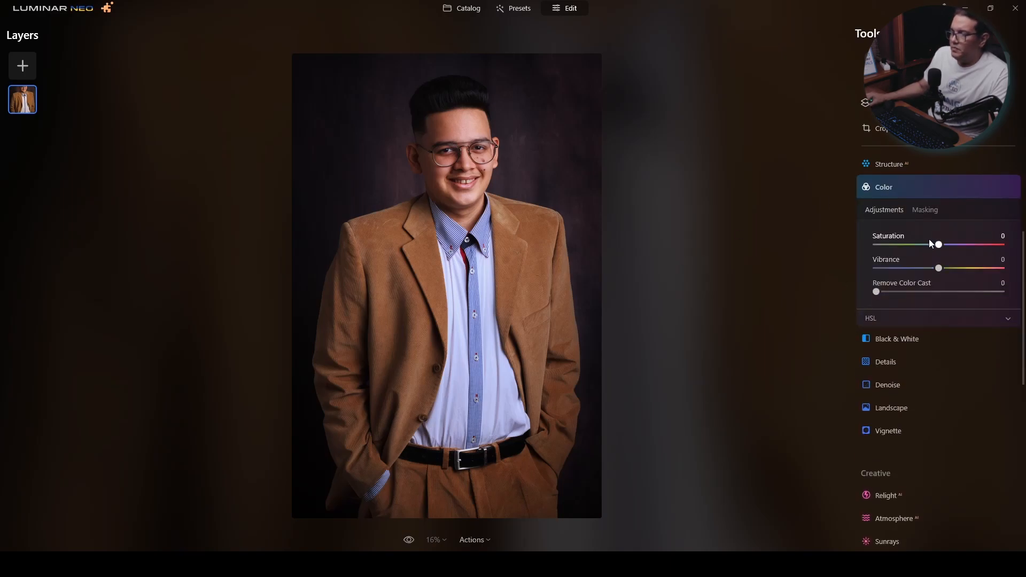
drag(950, 248, 938, 274)
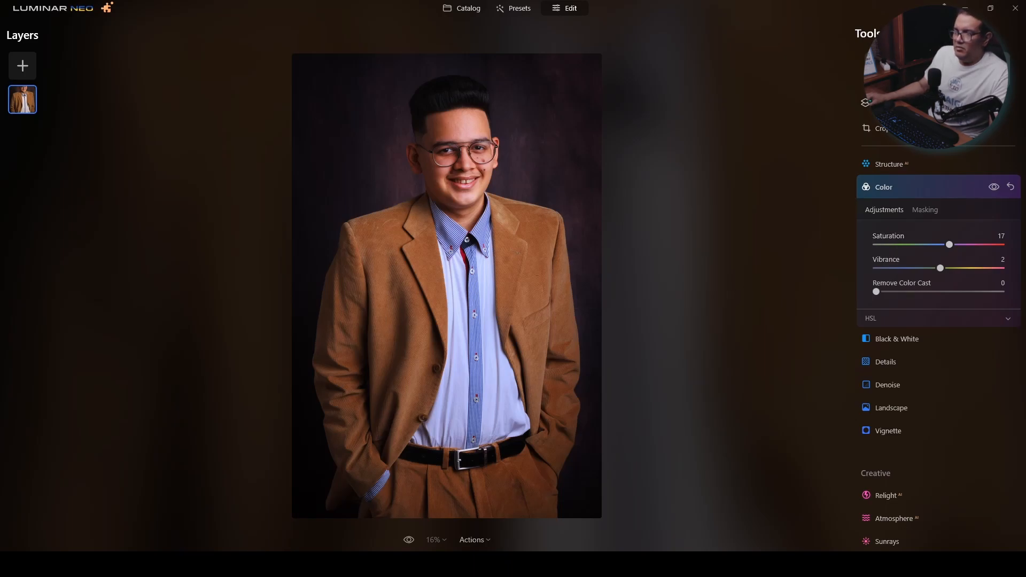
scroll(939, 241, down, 3)
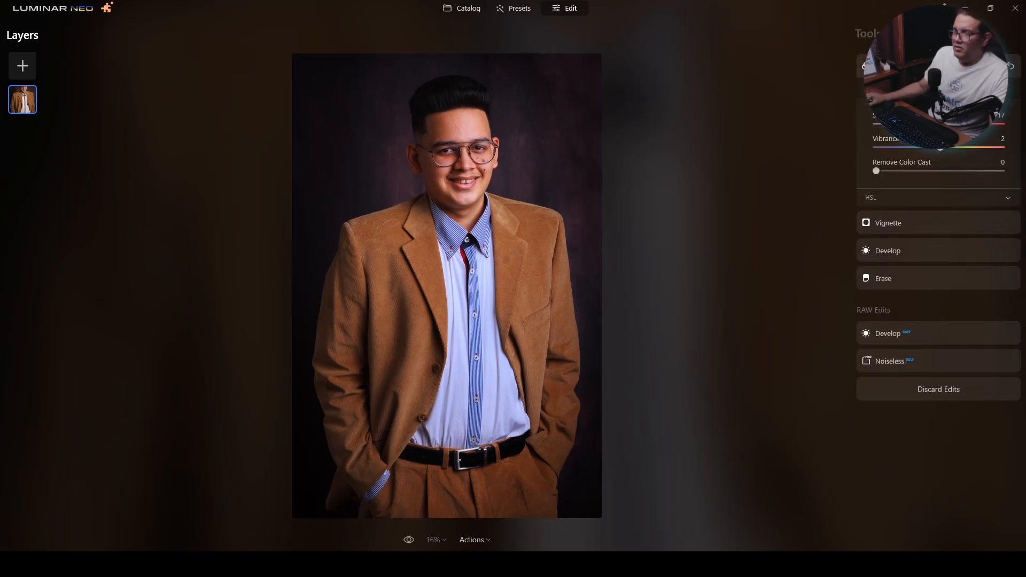
scroll(939, 170, down, 3)
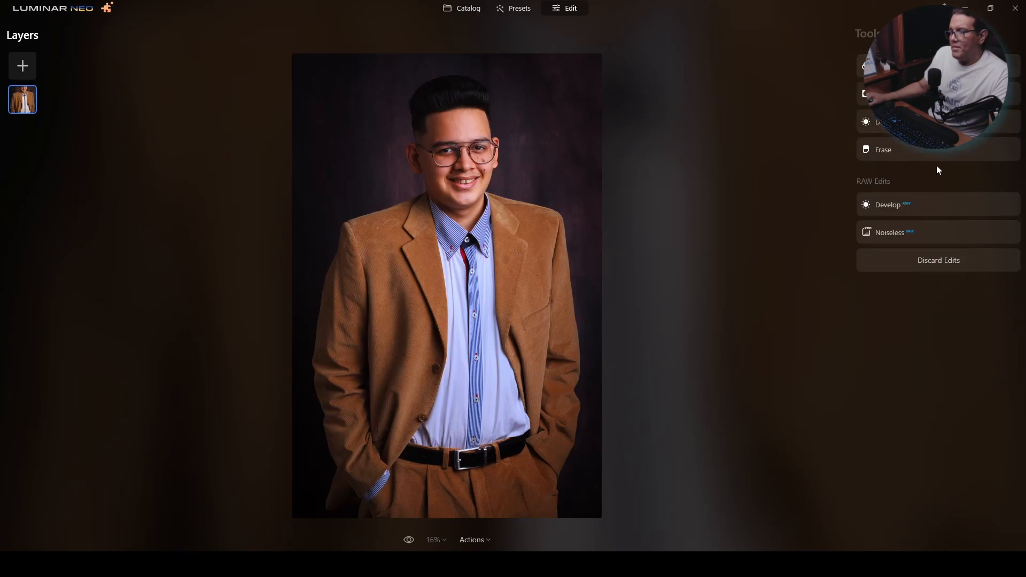
- Reopen the applied Develop edit and lower its Exposure to -0.43
click(919, 122)
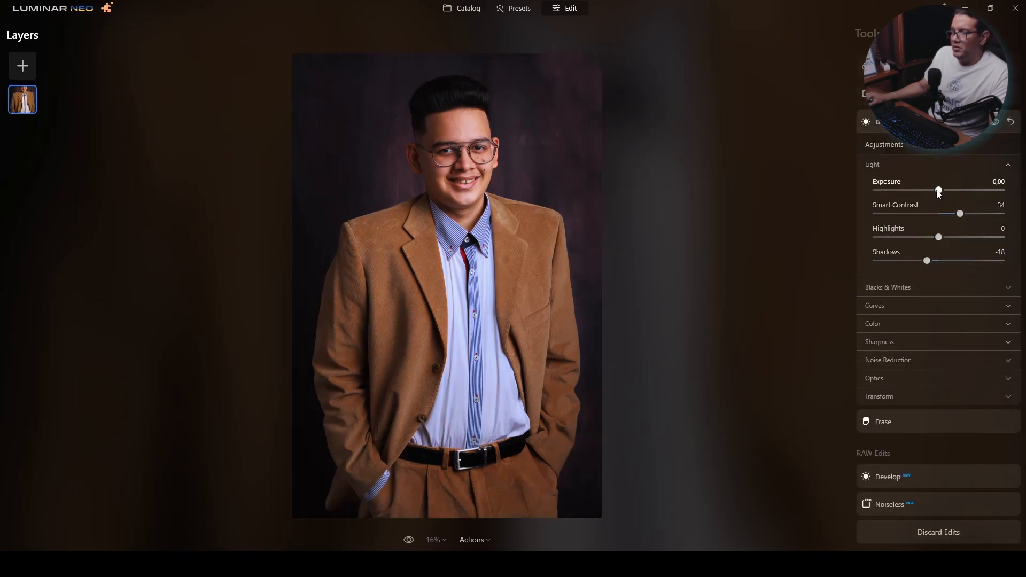
drag(936, 191, 935, 190)
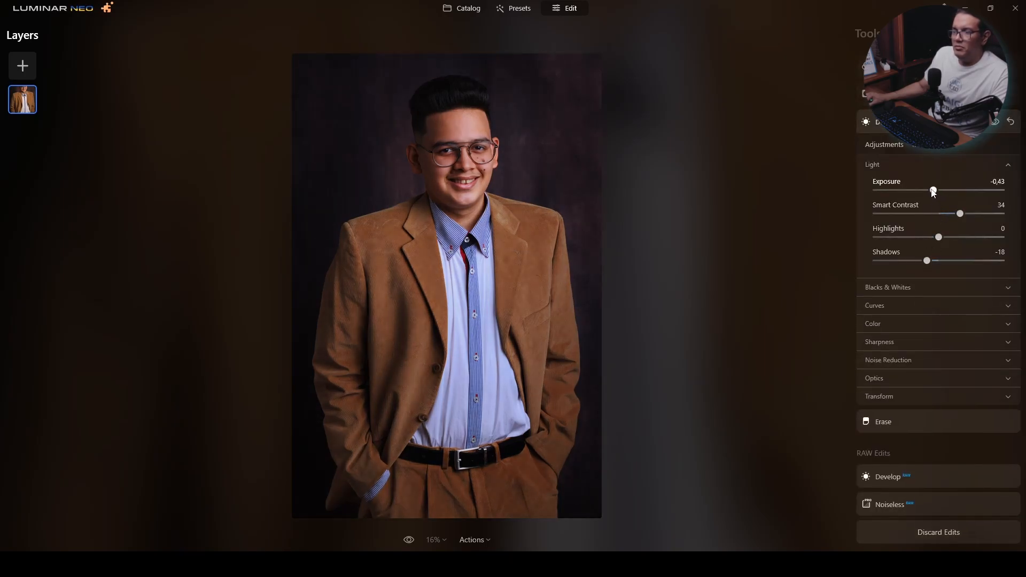
click(864, 35)
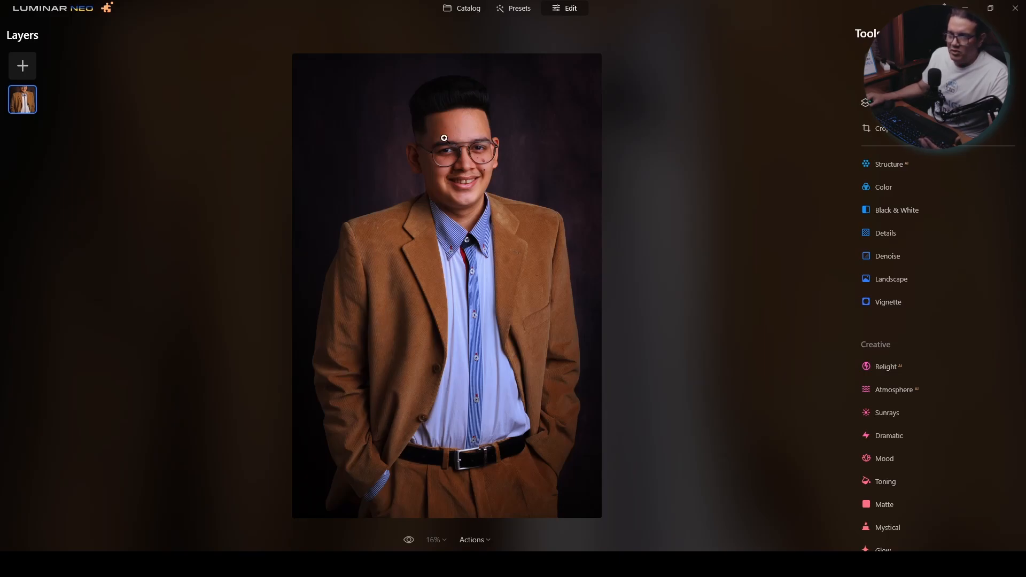
- Examine the portrait up close and review the applied Develop settings
scroll(445, 145, up, 1)
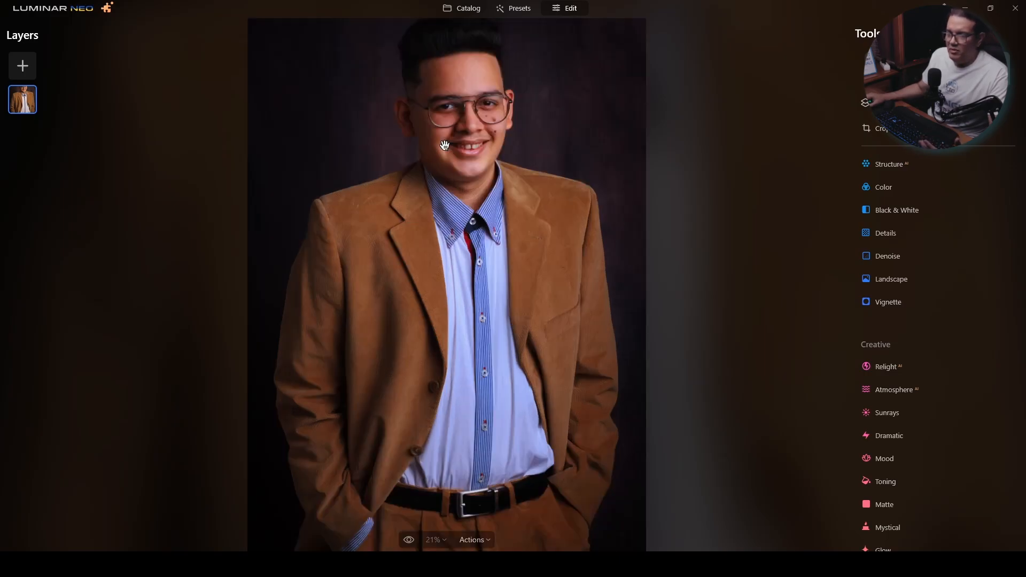
drag(442, 83, 444, 92)
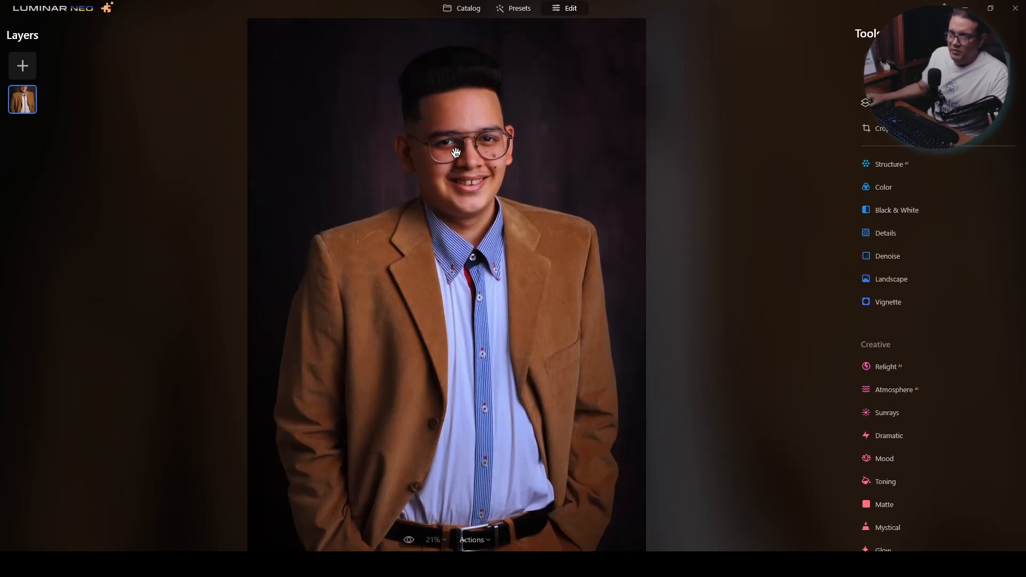
scroll(454, 157, down, 1)
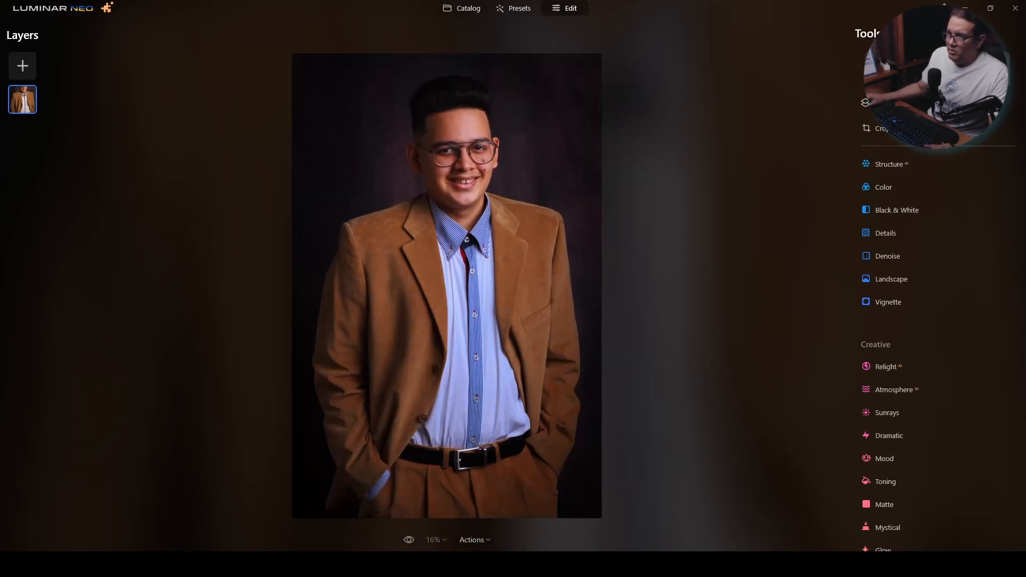
click(884, 187)
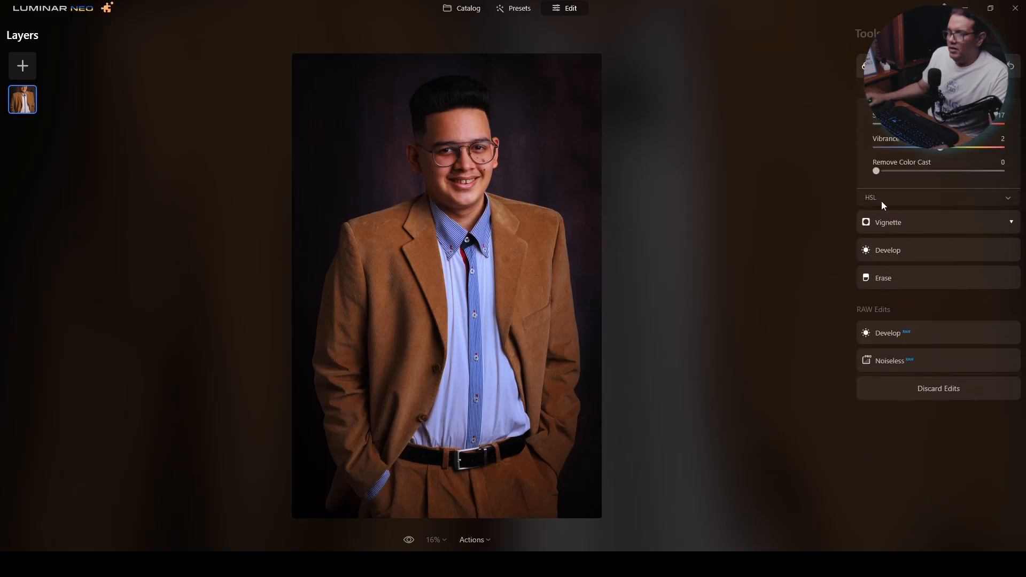
click(927, 249)
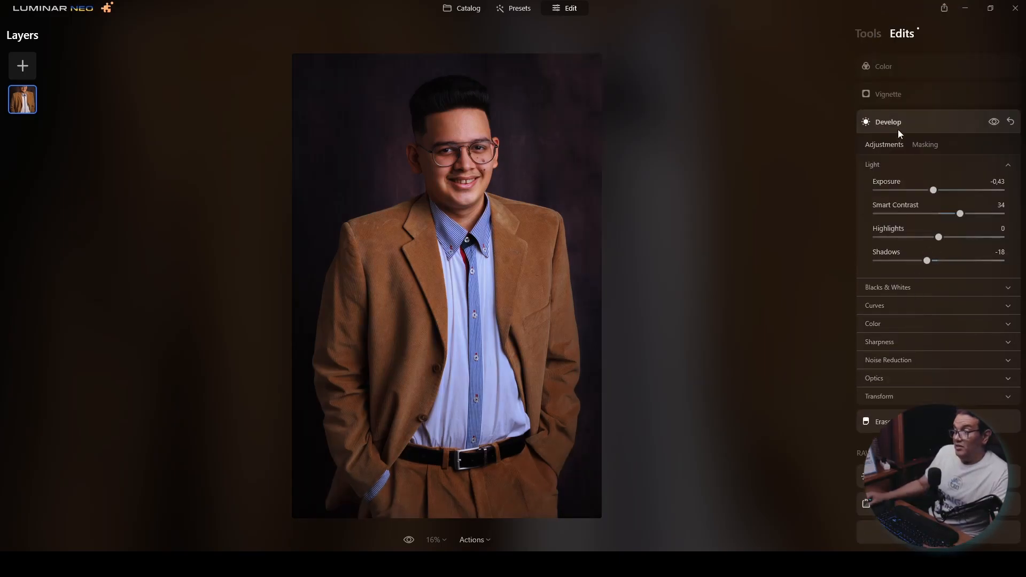
- Show the mask of the applied Color edit and erase it over the man's face with a soft brush at strength 40
click(933, 66)
click(932, 66)
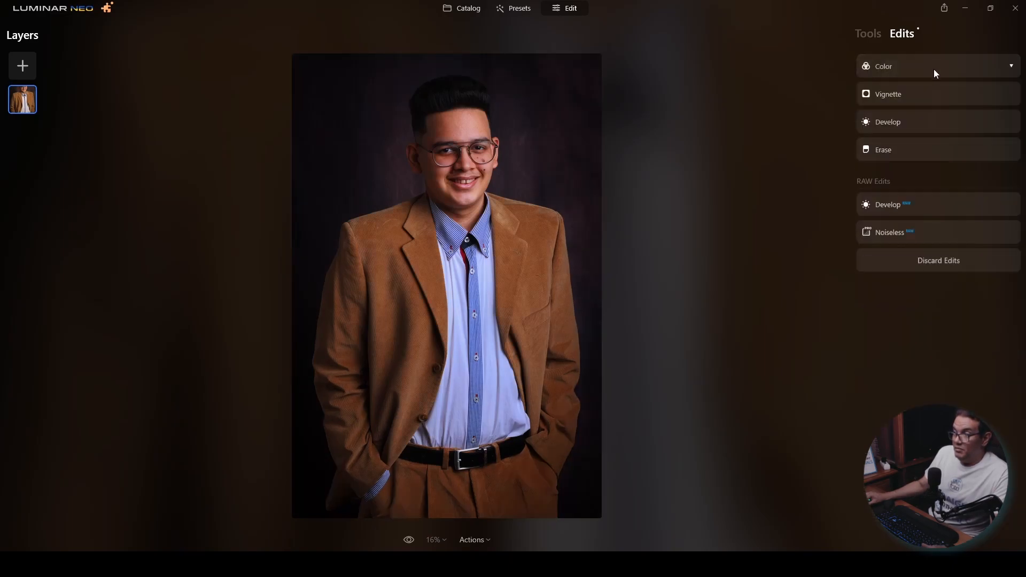
click(938, 60)
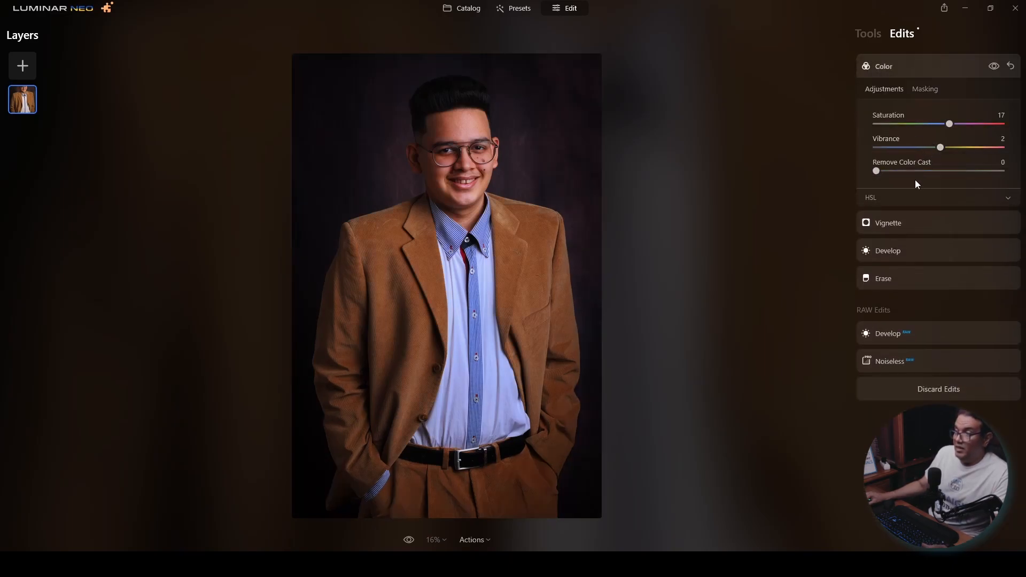
click(926, 89)
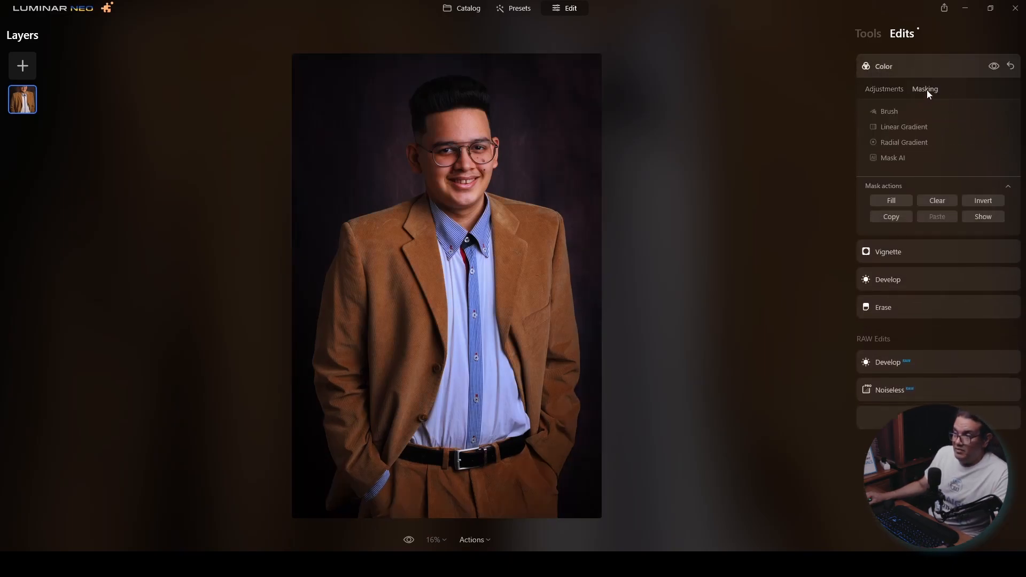
click(981, 217)
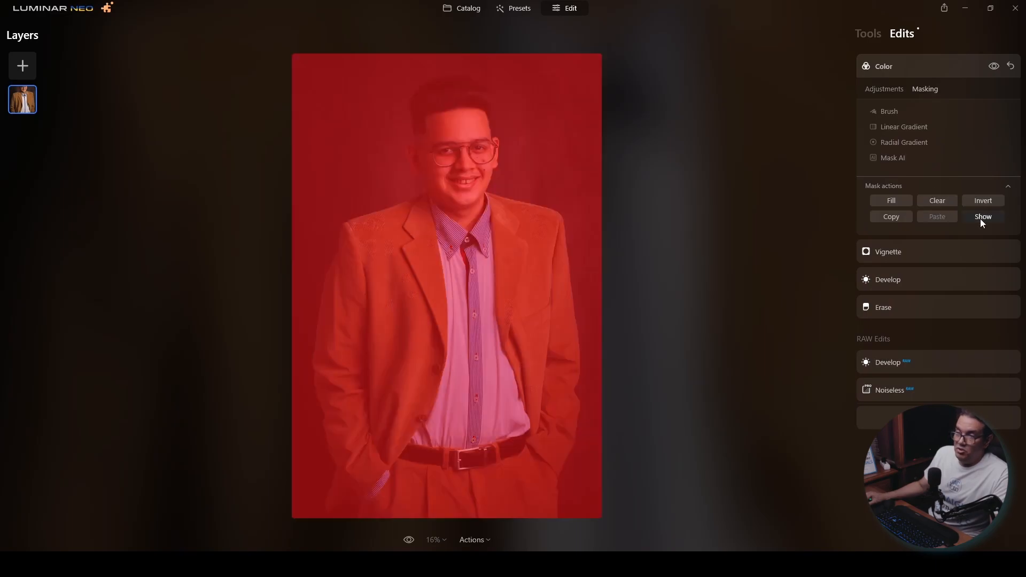
click(879, 112)
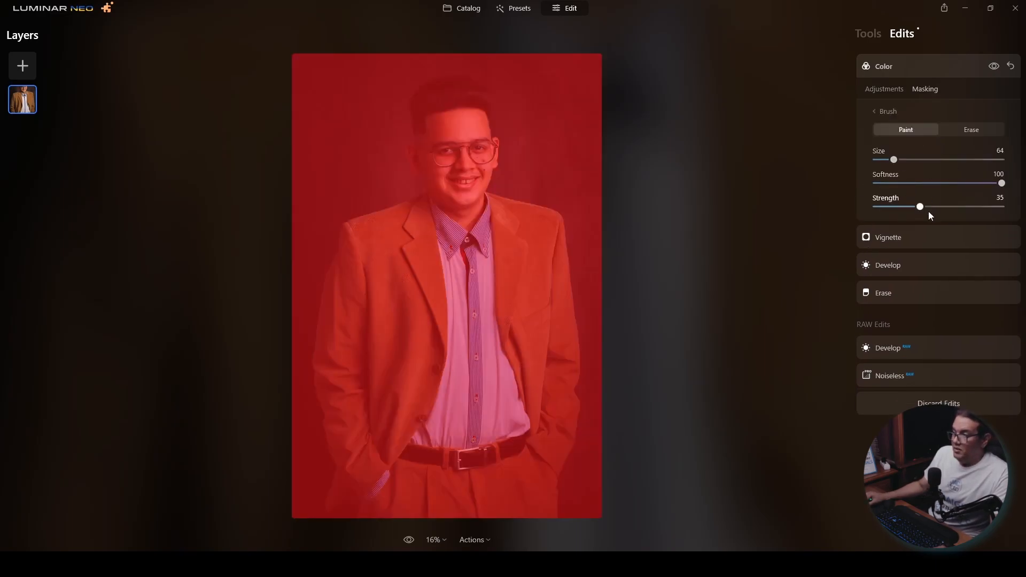
drag(922, 208, 925, 209)
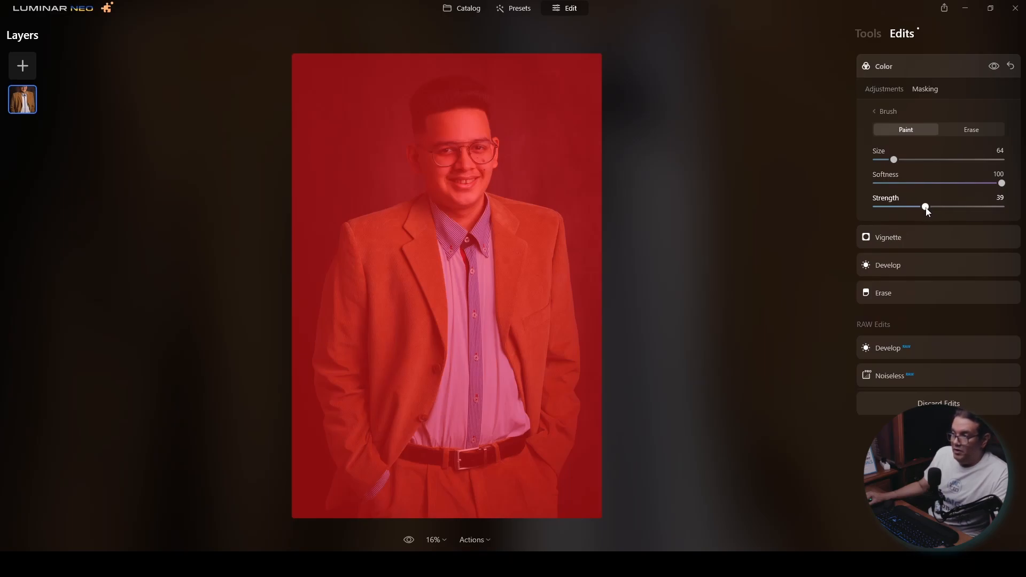
click(958, 128)
mouse_move(450, 136)
mouse_down()
mouse_move(446, 168)
mouse_move(458, 169)
mouse_move(440, 168)
mouse_move(455, 189)
mouse_move(451, 145)
mouse_move(444, 133)
mouse_move(434, 159)
mouse_move(430, 125)
mouse_move(442, 169)
mouse_move(455, 145)
mouse_move(456, 204)
mouse_move(440, 187)
mouse_move(450, 208)
mouse_move(443, 130)
mouse_move(444, 158)
mouse_move(454, 127)
mouse_move(457, 137)
mouse_move(443, 140)
mouse_move(469, 155)
mouse_move(469, 173)
mouse_move(472, 123)
mouse_move(470, 168)
mouse_move(468, 125)
mouse_move(482, 169)
mouse_move(464, 134)
mouse_move(434, 148)
mouse_move(456, 204)
mouse_move(438, 131)
mouse_move(457, 172)
mouse_move(446, 132)
mouse_move(432, 177)
mouse_move(436, 136)
mouse_move(449, 182)
mouse_up()
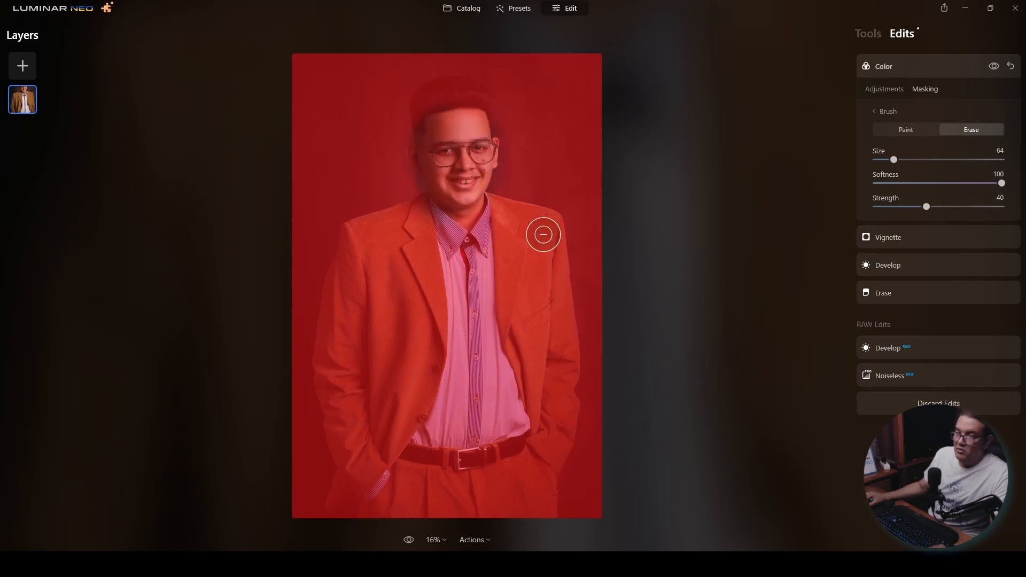
click(879, 92)
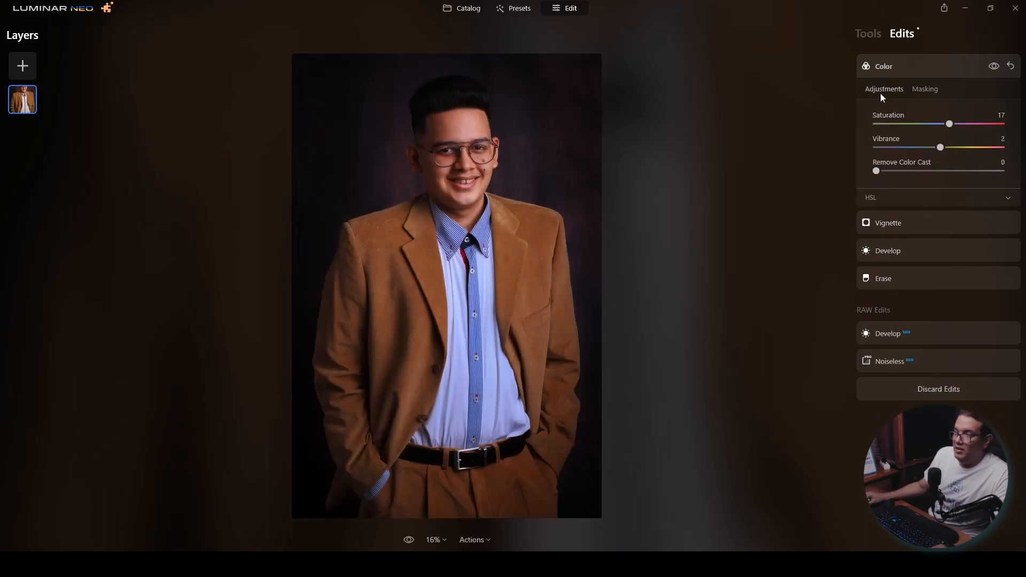
- Compare the portrait with and without the Color edit and inspect the face up close
click(995, 70)
click(994, 70)
scroll(456, 229, up, 3)
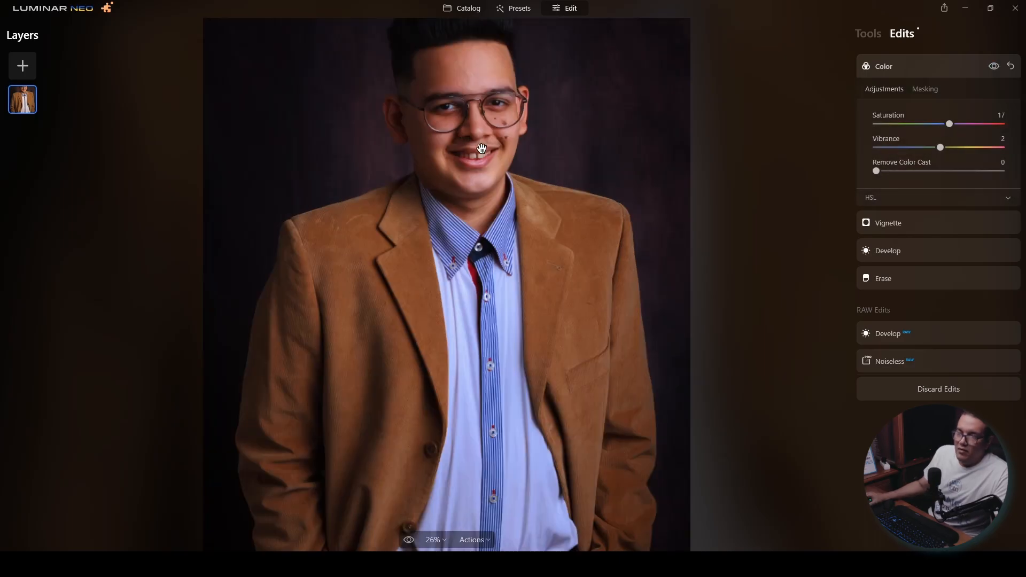
drag(492, 112, 497, 177)
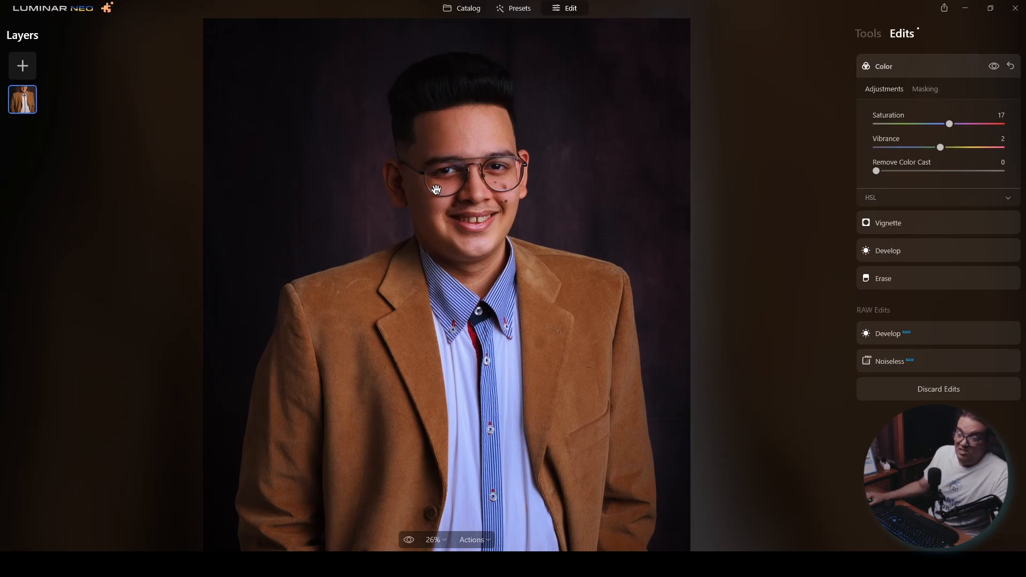
click(922, 68)
- Lighten the shaded side of the man's forehead with Dodge & Burn, using brush size 46, softness 100 and strength 15
click(868, 32)
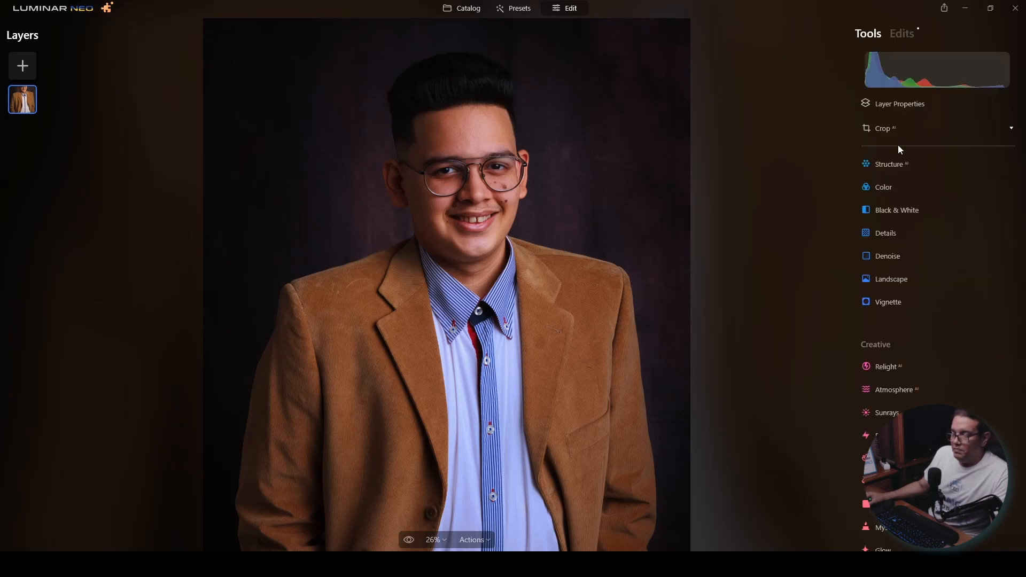
scroll(911, 171, down, 5)
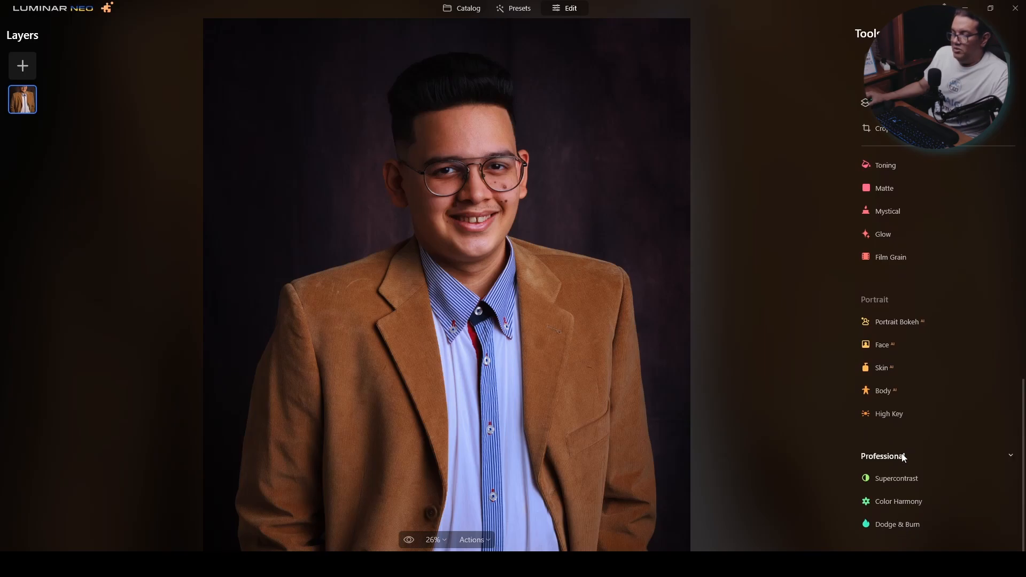
click(894, 526)
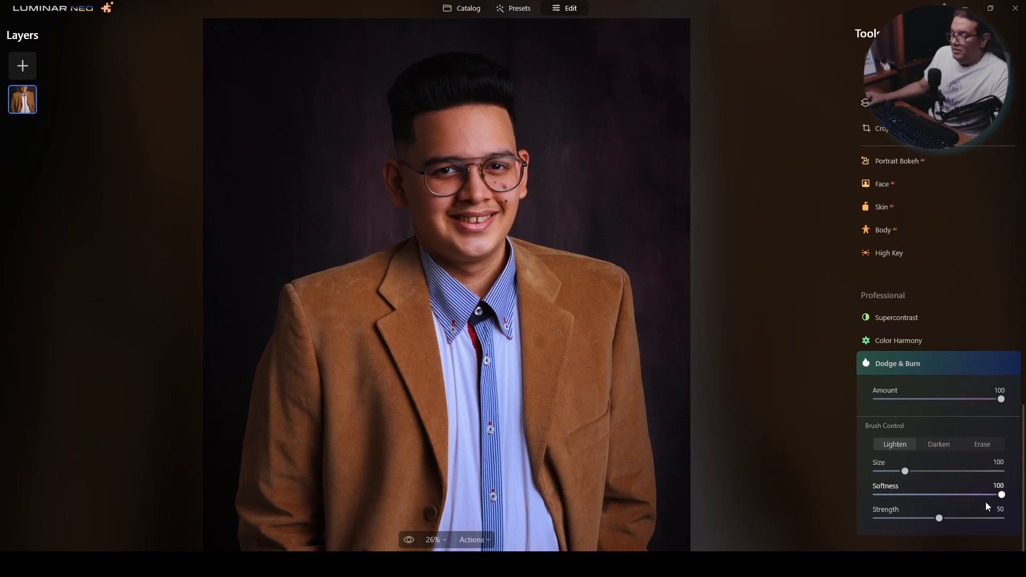
click(902, 519)
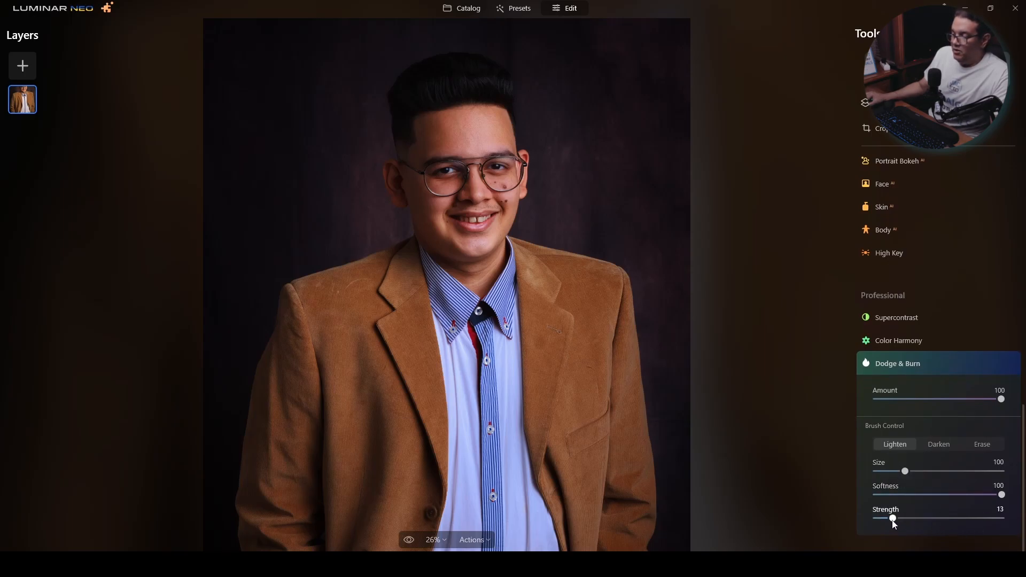
drag(892, 522, 893, 521)
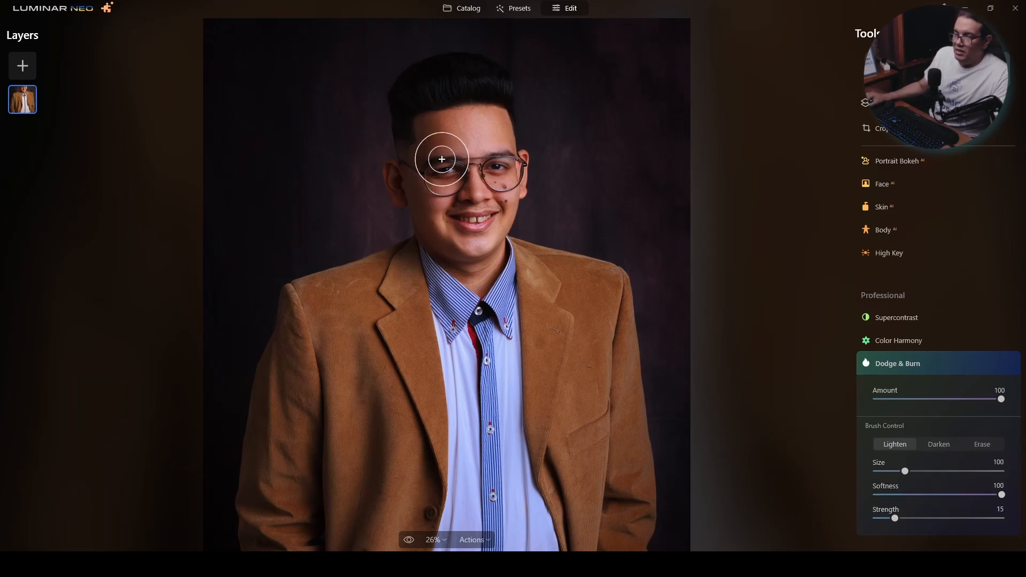
drag(907, 471, 886, 472)
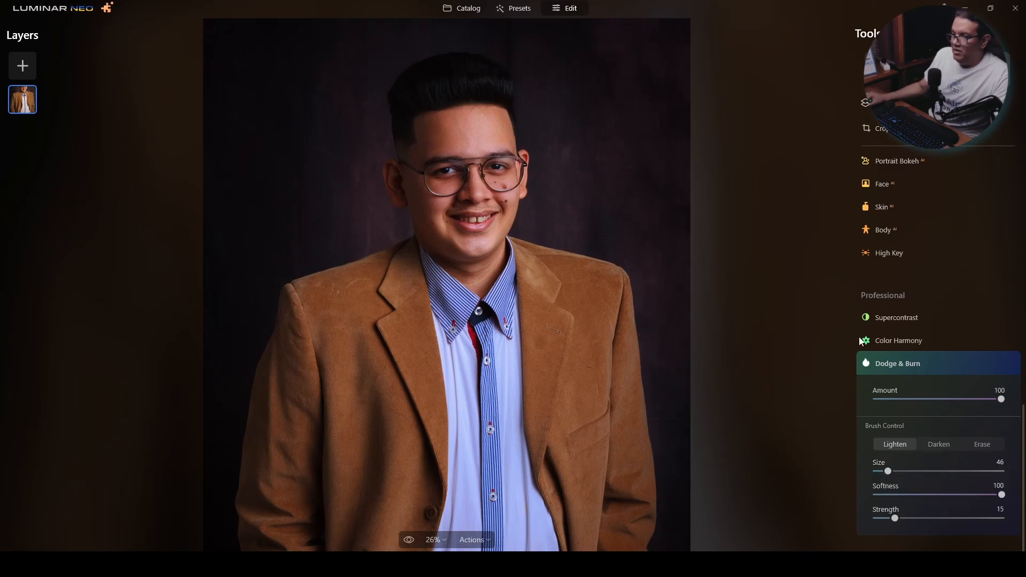
mouse_move(431, 121)
mouse_down()
mouse_move(450, 130)
mouse_move(441, 148)
mouse_move(454, 140)
mouse_move(430, 125)
mouse_move(418, 160)
mouse_move(424, 129)
mouse_move(444, 126)
mouse_up()
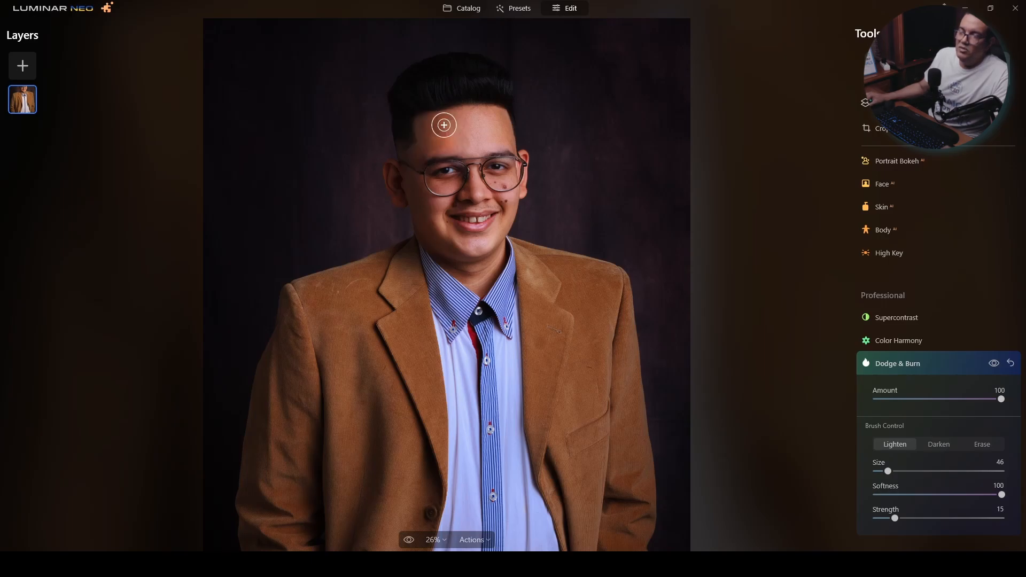
- Erase the Dodge & Burn lightening on the shaded side of the man's forehead
click(979, 445)
drag(435, 149, 436, 135)
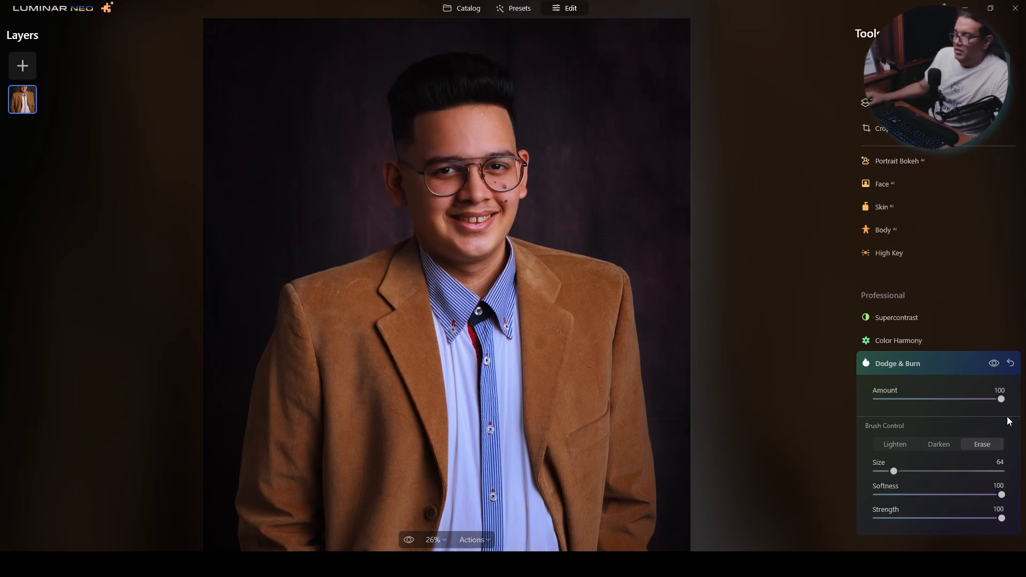
- Set the Dodge & Burn amount to 50 and choose a Lighten brush with size 54
click(895, 444)
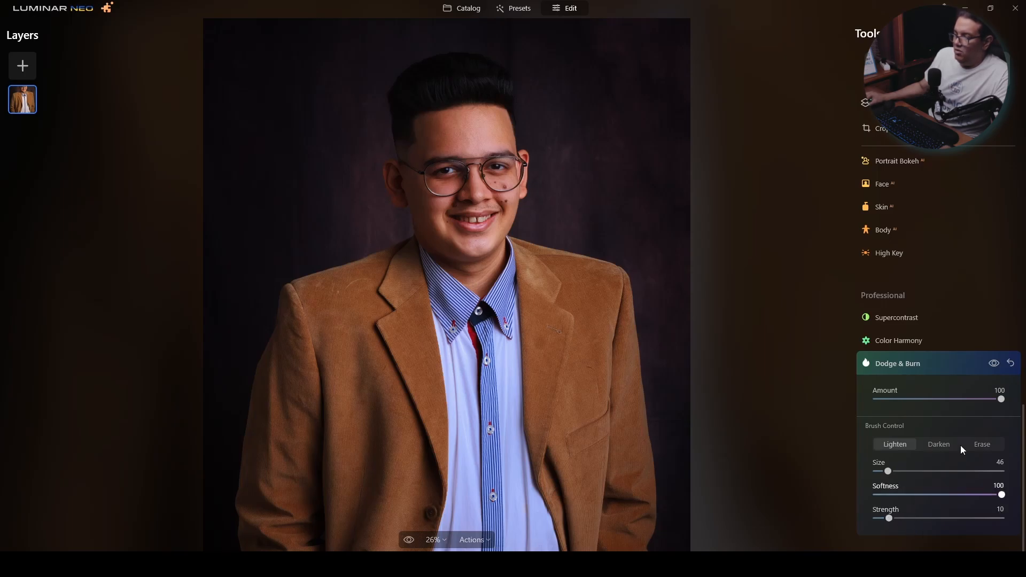
drag(990, 400, 935, 401)
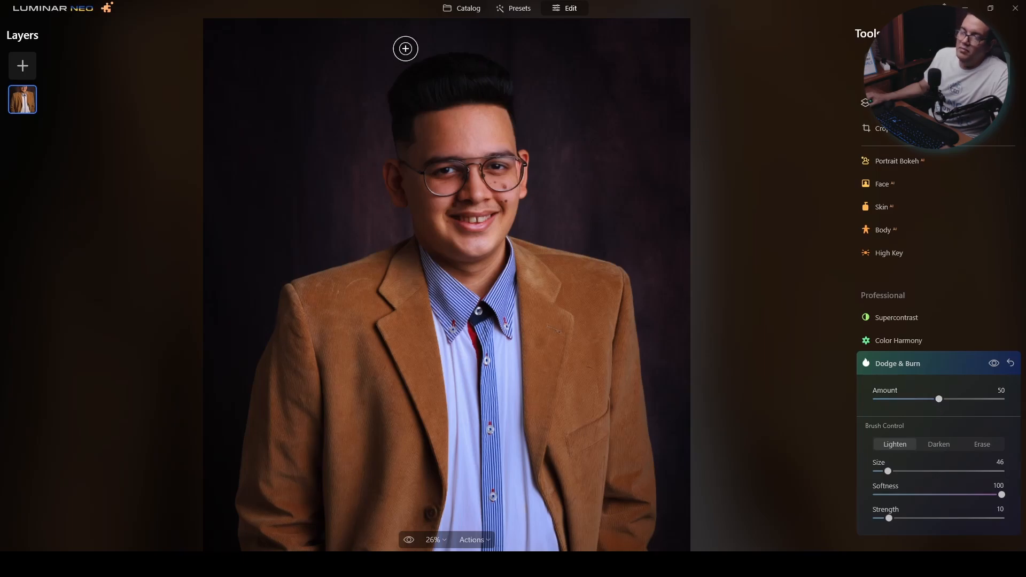
drag(887, 471, 891, 471)
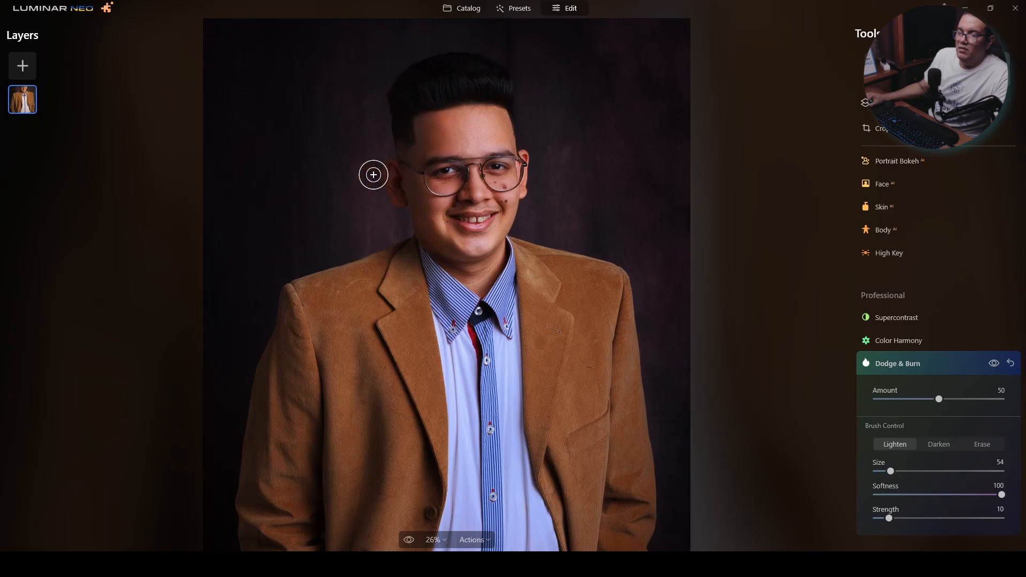
- Compare the whole portrait with and without the Dodge & Burn edit
scroll(467, 172, down, 3)
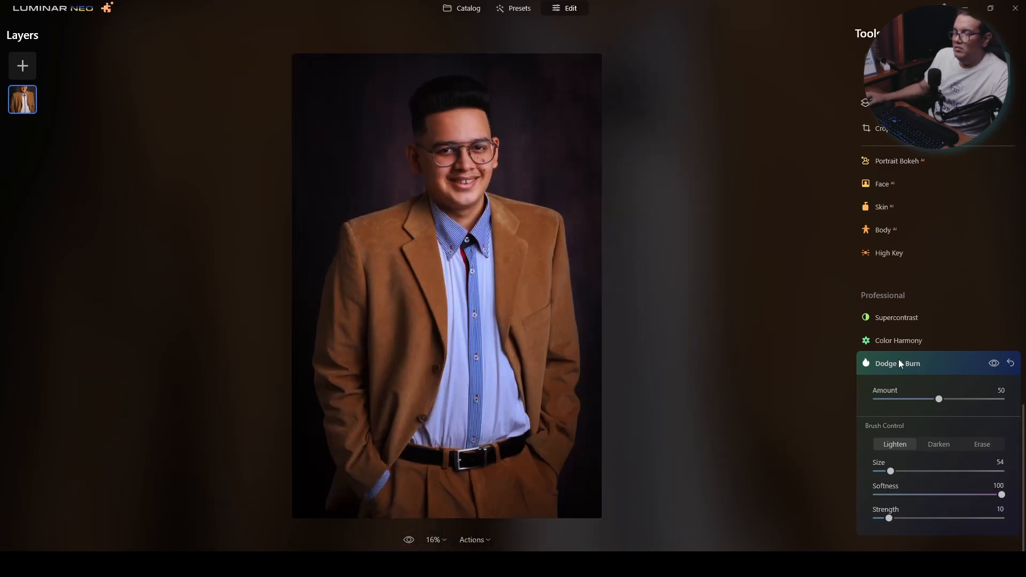
click(994, 363)
click(994, 363)
click(994, 363)
click(994, 363)
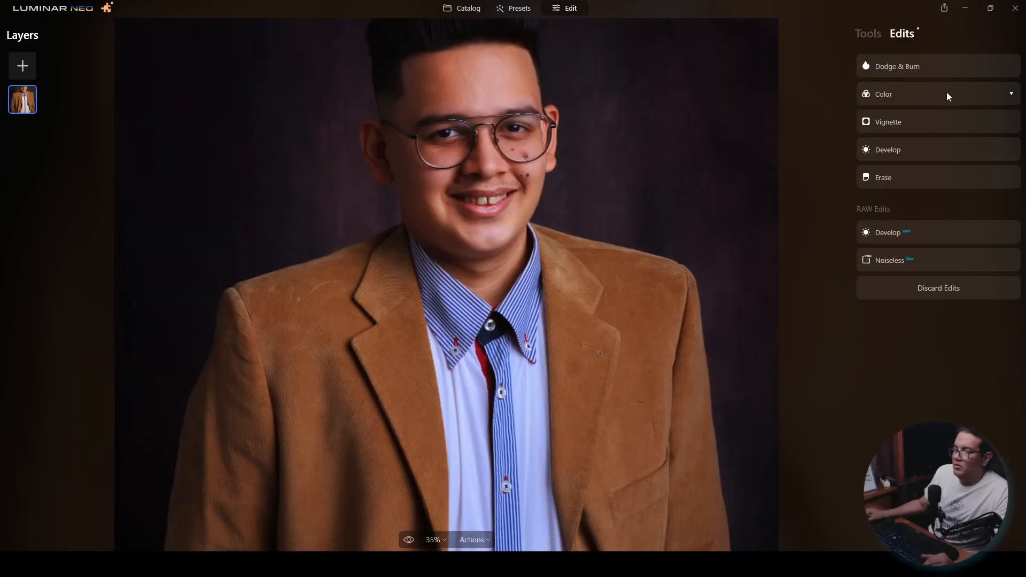
- Show the mask of the applied Color edit and paint it back over the man's hair with a size 93 brush
click(948, 92)
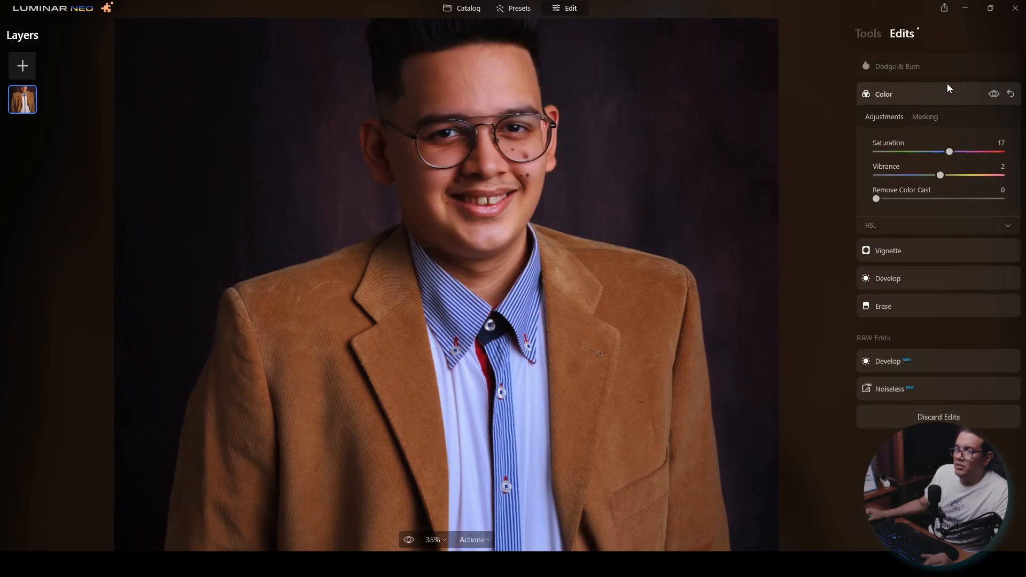
click(928, 118)
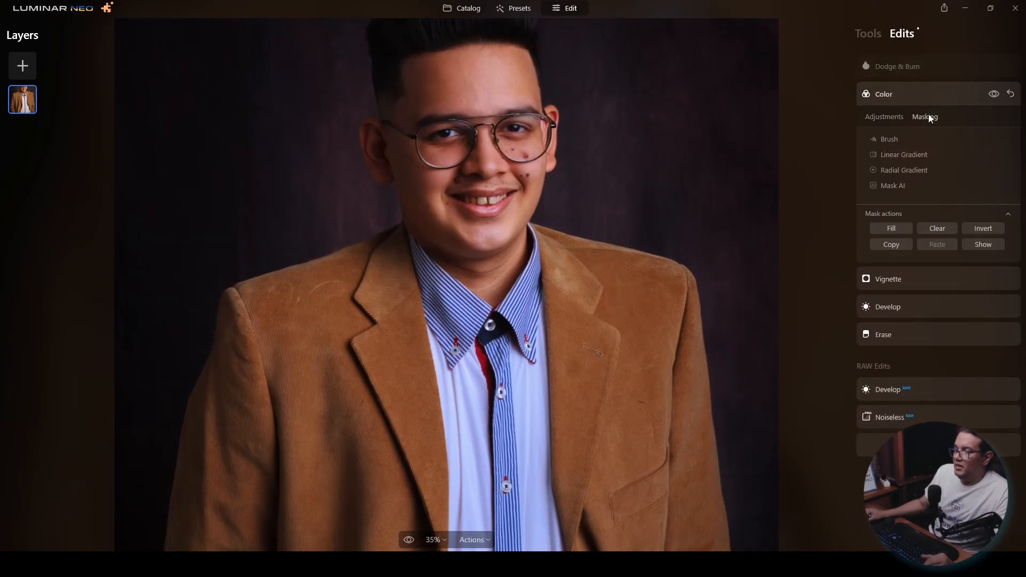
click(887, 139)
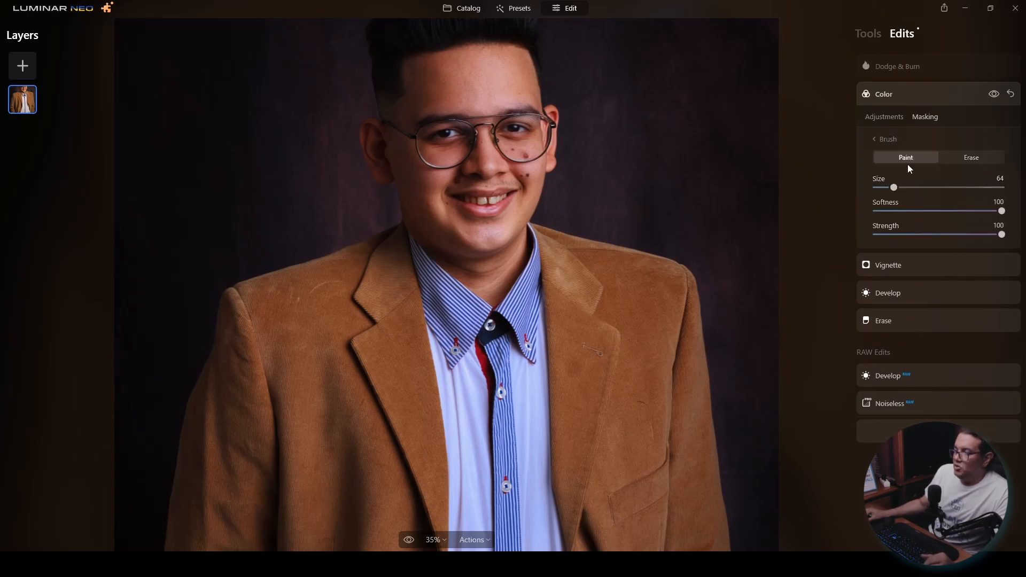
click(883, 139)
click(991, 243)
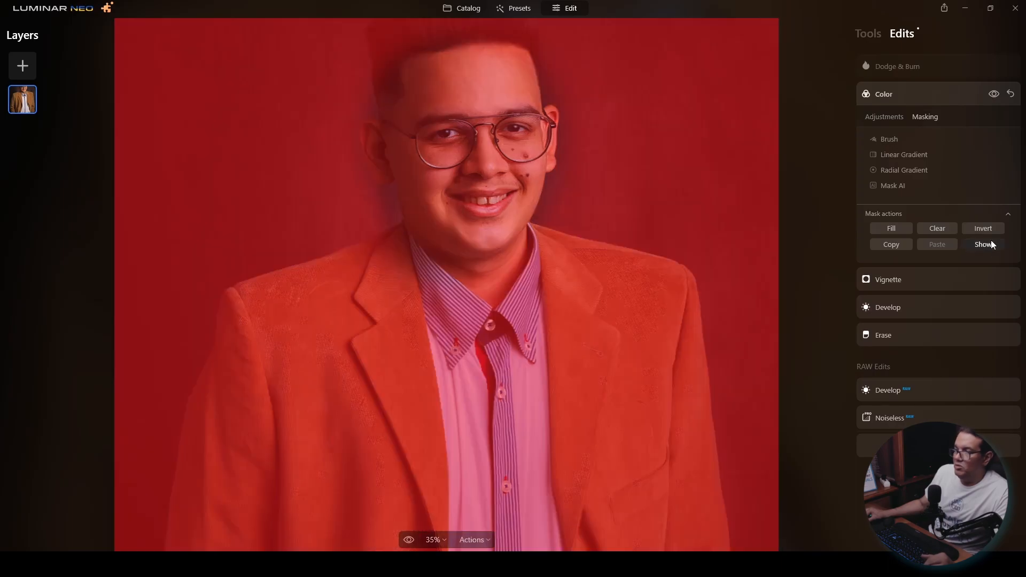
click(888, 142)
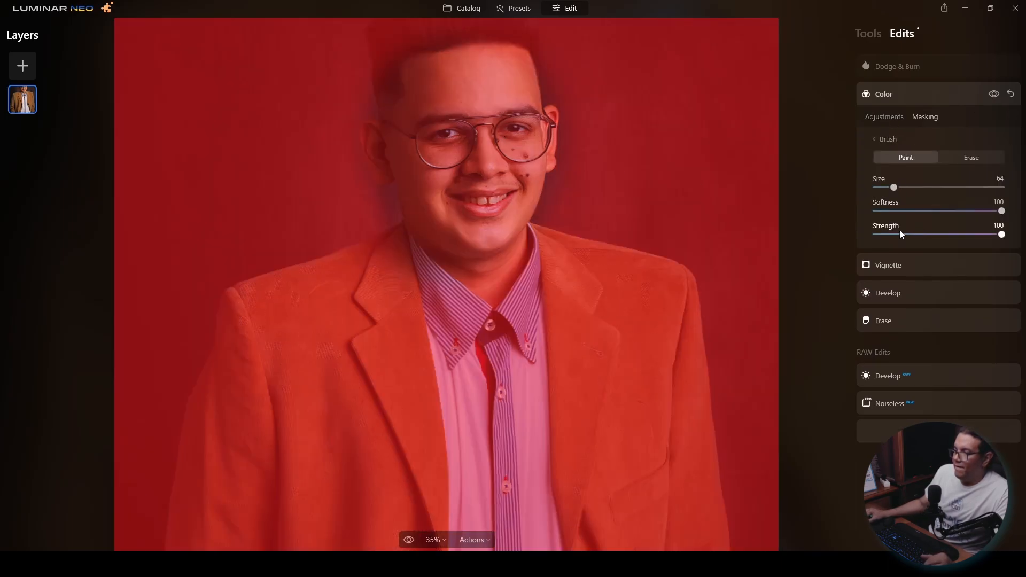
drag(895, 187, 903, 187)
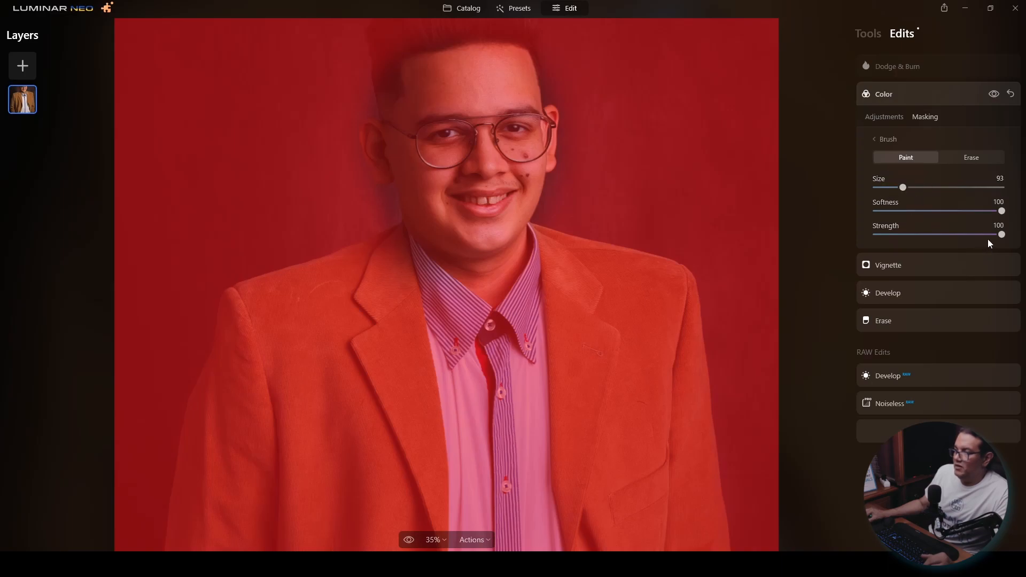
mouse_move(421, 80)
mouse_down()
mouse_move(465, 82)
mouse_move(432, 98)
mouse_move(463, 88)
mouse_up()
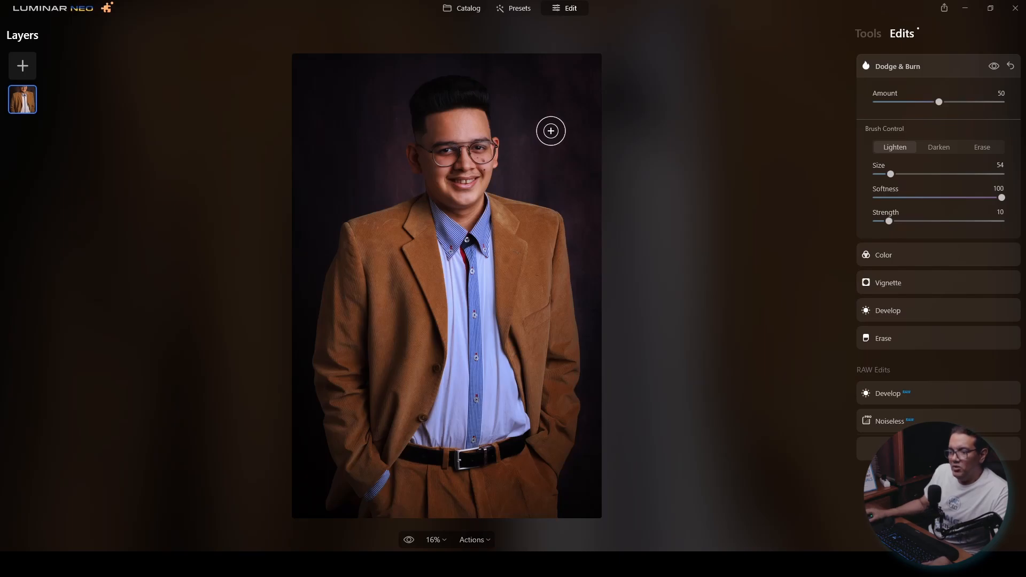
- Slim the man's face with Face AI, setting Slim Face to 30
scroll(458, 147, up, 3)
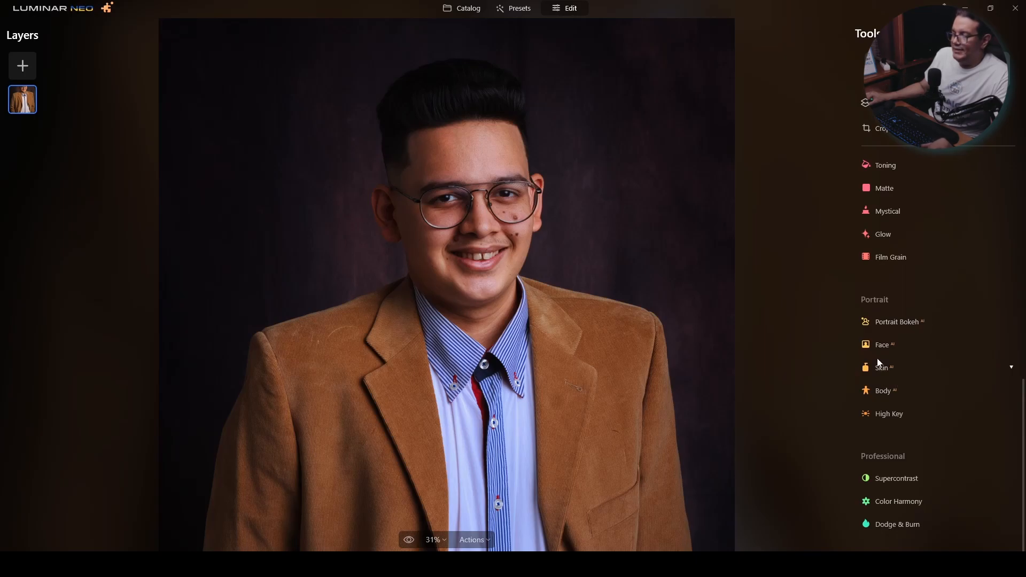
click(880, 345)
scroll(449, 222, up, 2)
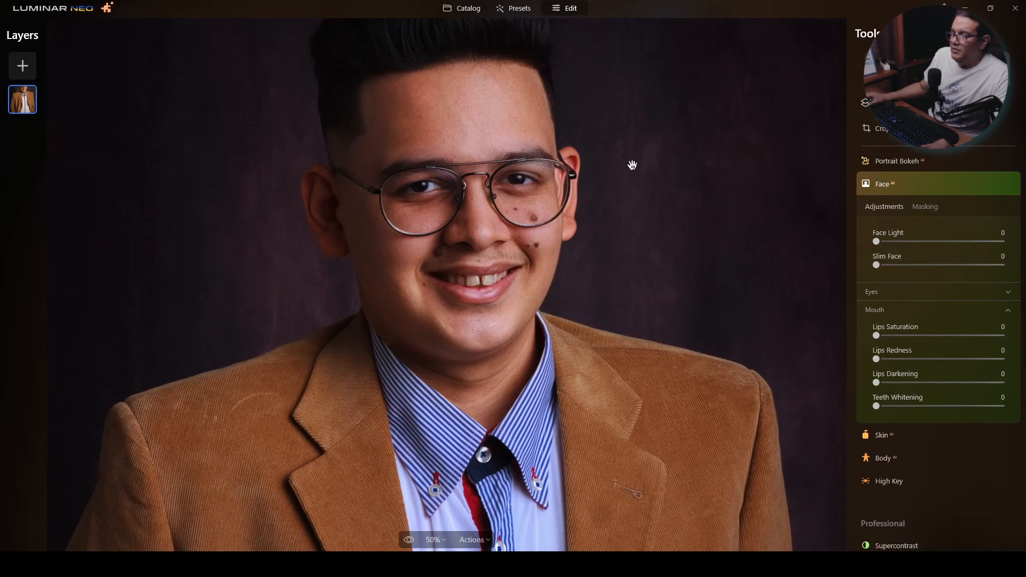
drag(877, 266, 914, 271)
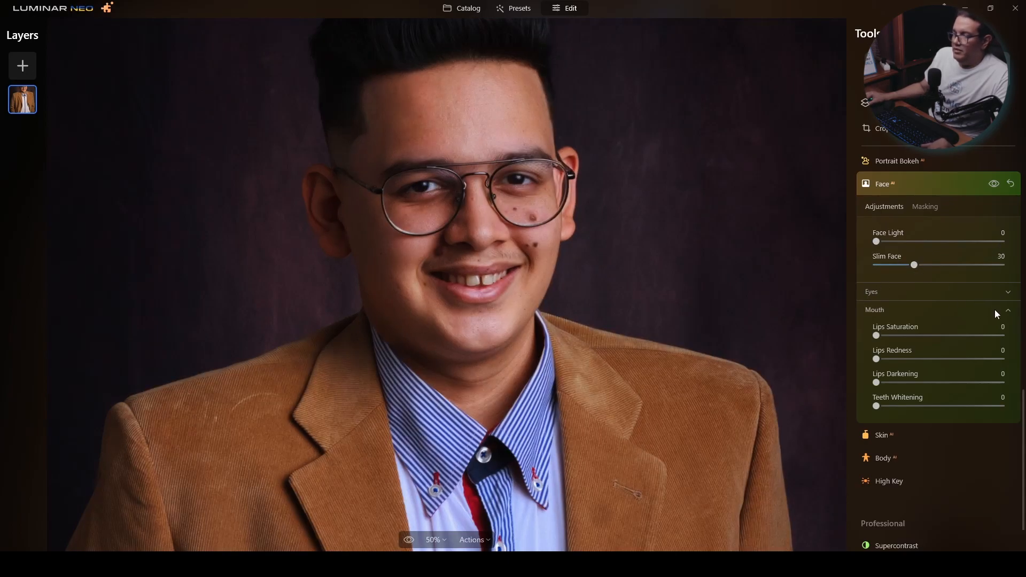
- Enhance the eyes in Face AI with Eye Whitening 30, Eye Enhancer 63 and Dark Circles Removal 82
click(1008, 312)
click(1009, 330)
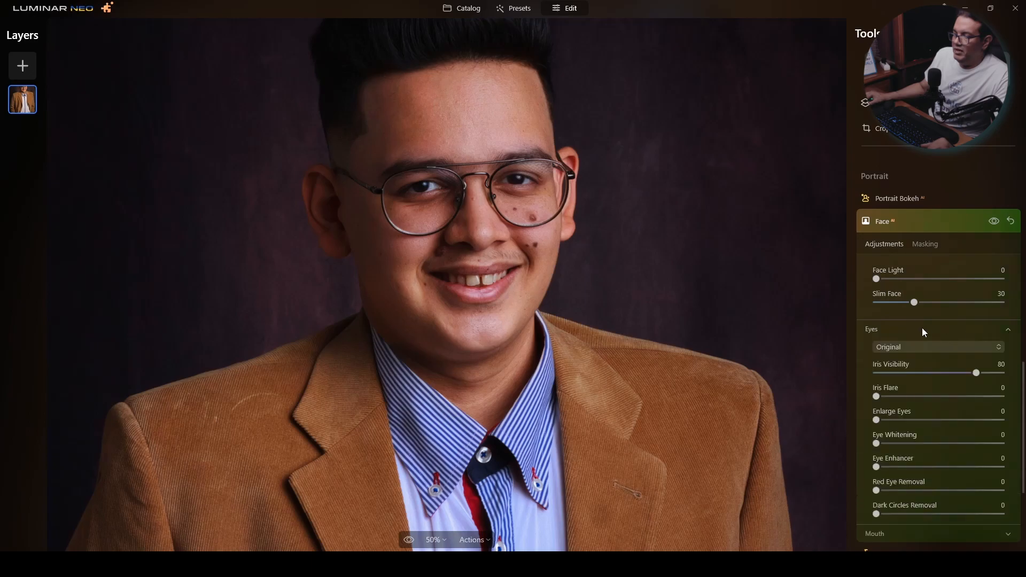
scroll(943, 305, down, 2)
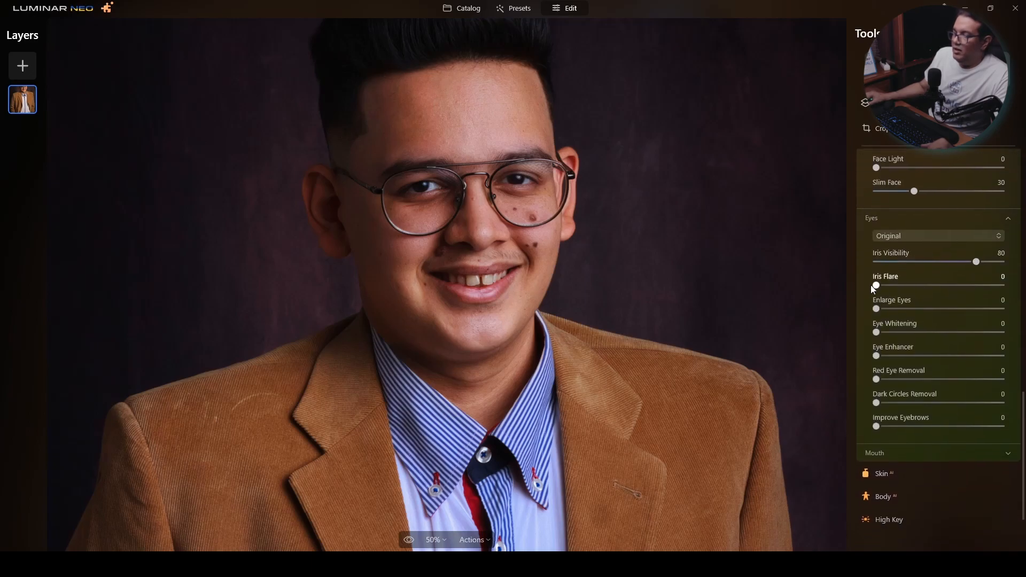
drag(877, 331, 956, 355)
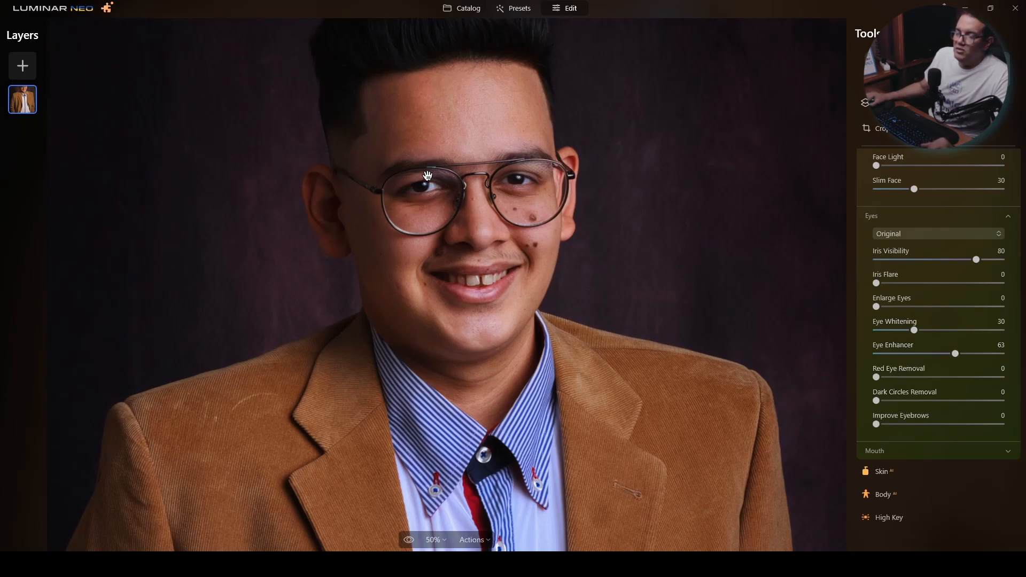
drag(876, 402, 979, 405)
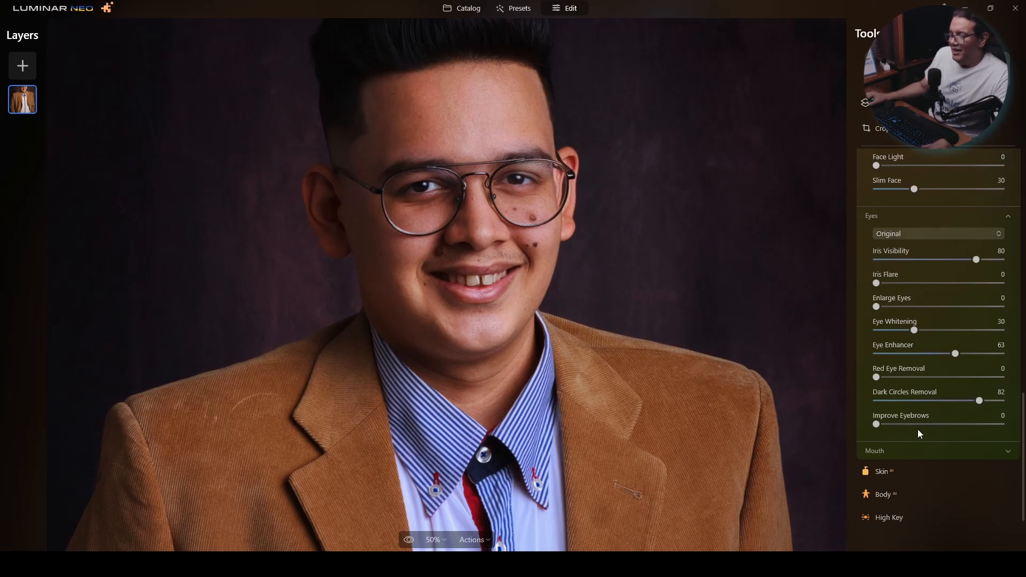
- Whiten the man's teeth in Face AI, setting Teeth Whitening to 33
scroll(483, 278, up, 1)
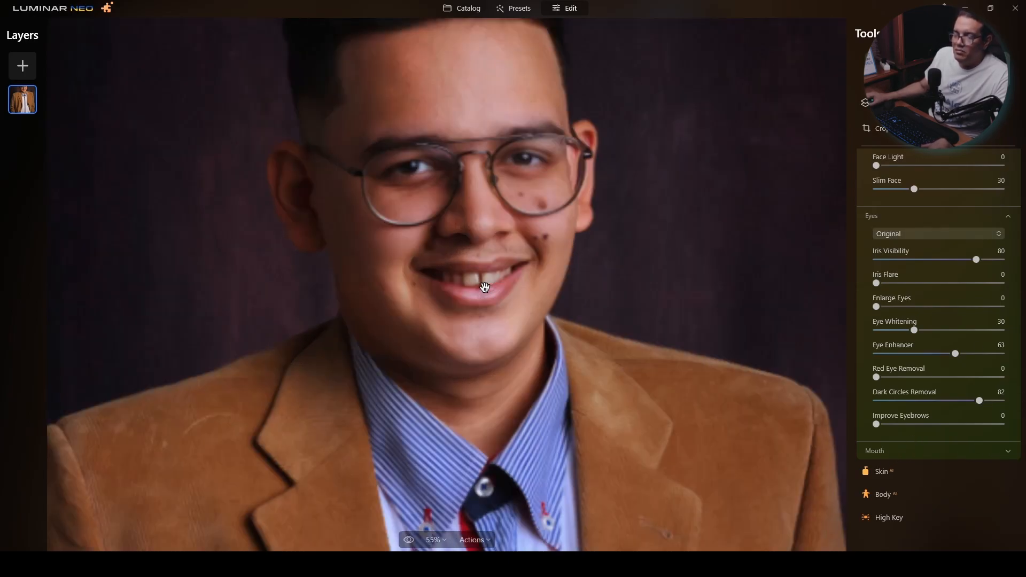
click(1006, 219)
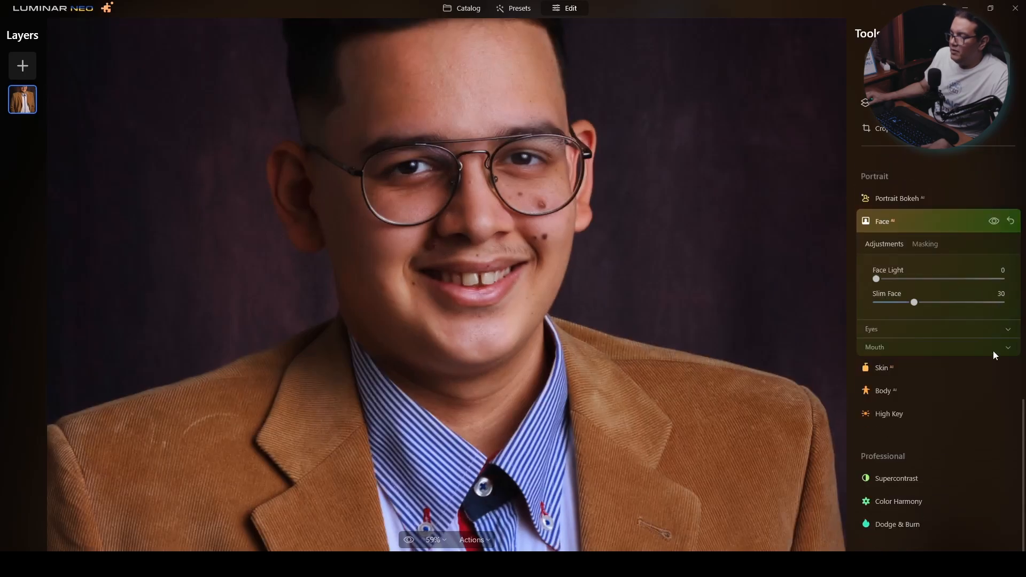
click(877, 349)
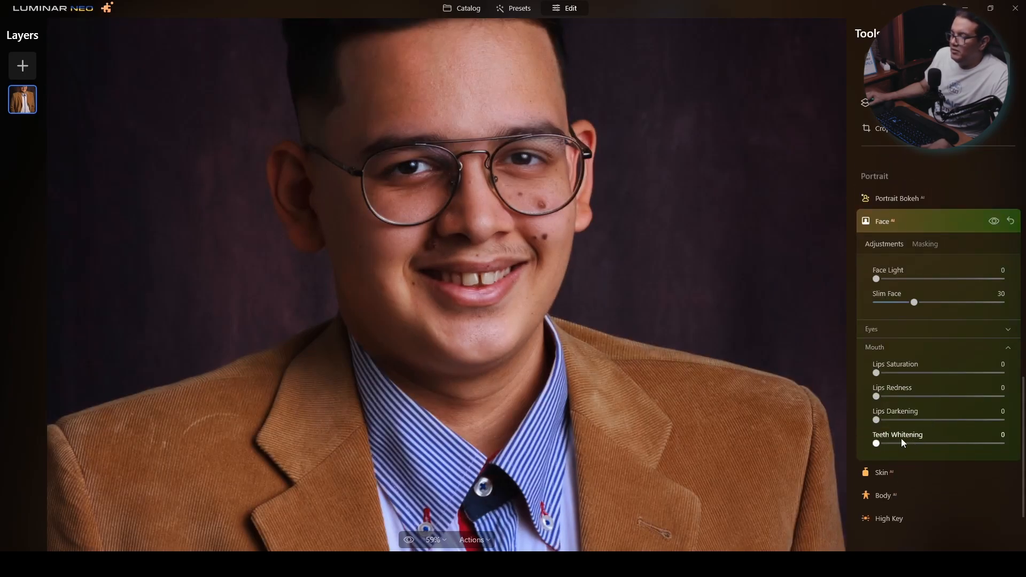
drag(900, 444, 931, 445)
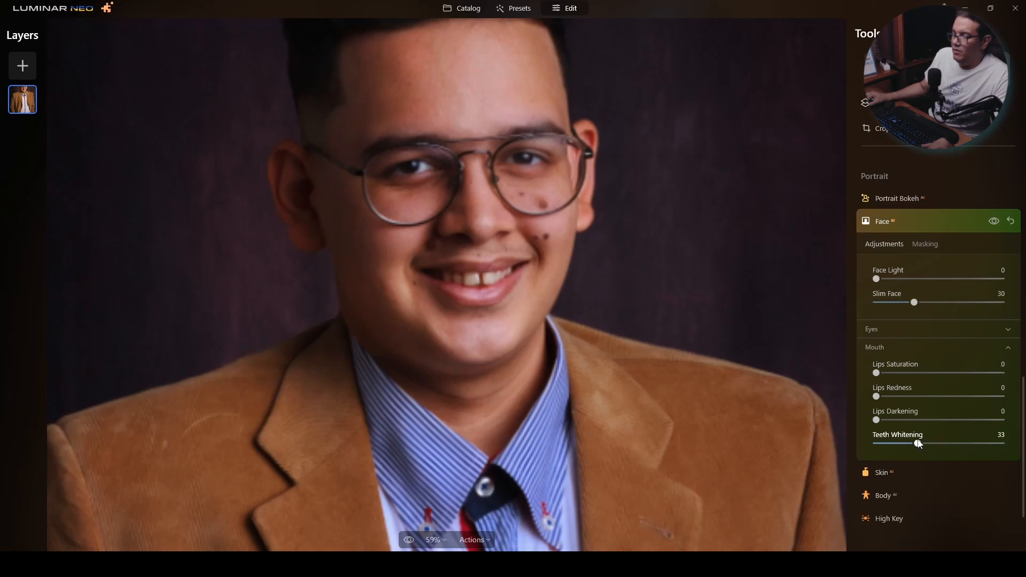
- Compare the man's face with and without the Face AI edit and view the full portrait
click(996, 222)
click(996, 222)
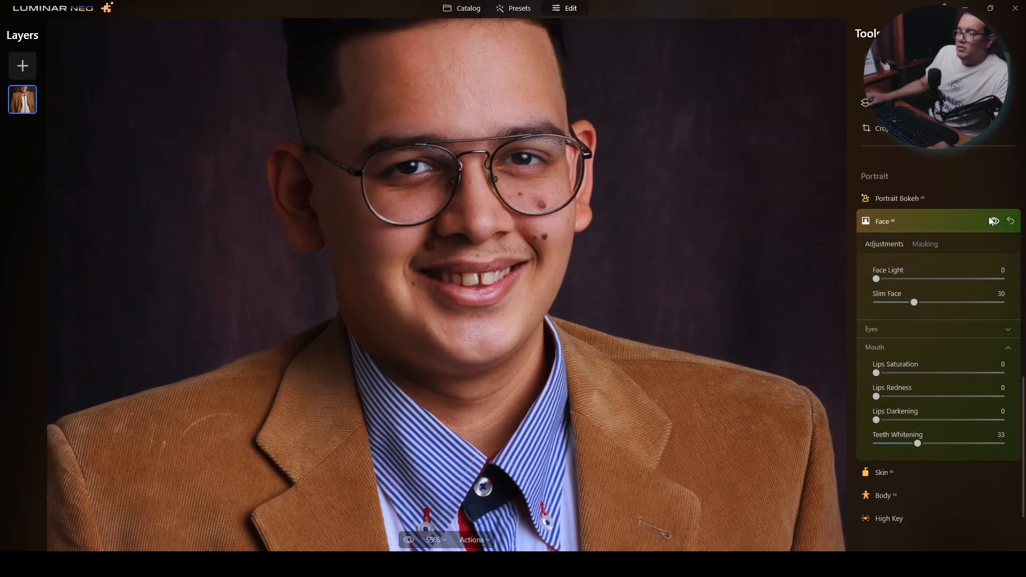
click(990, 217)
click(990, 217)
click(990, 217)
click(990, 216)
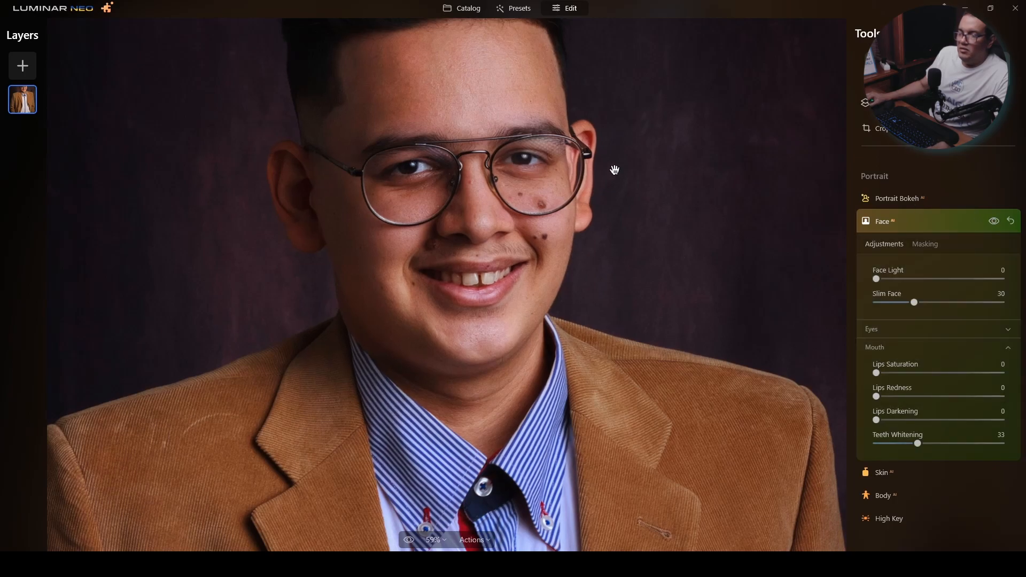
scroll(573, 161, down, 1)
scroll(574, 161, down, 4)
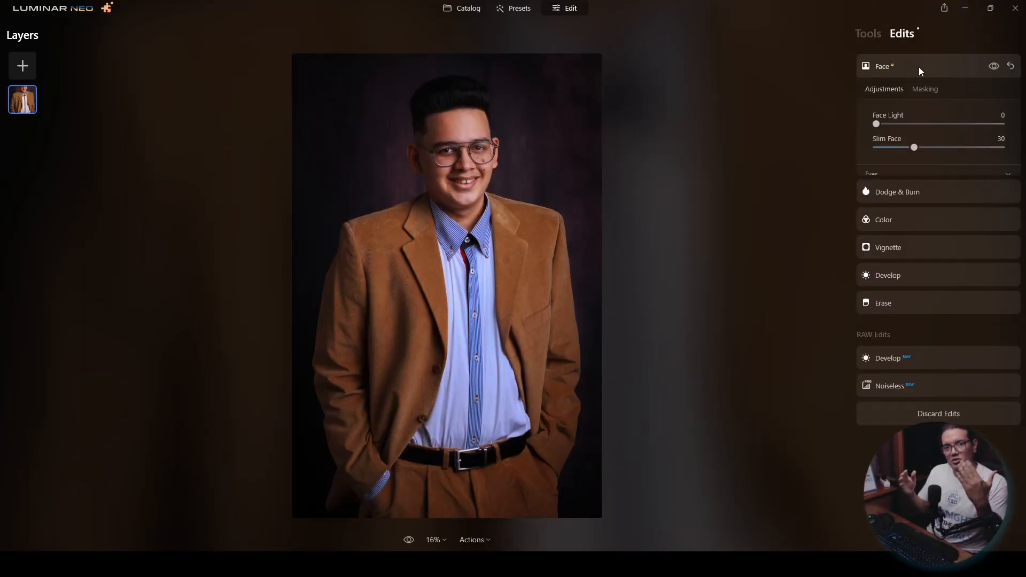
- Collapse the applied Face AI edit and compare the finished portrait with the unedited original
click(957, 65)
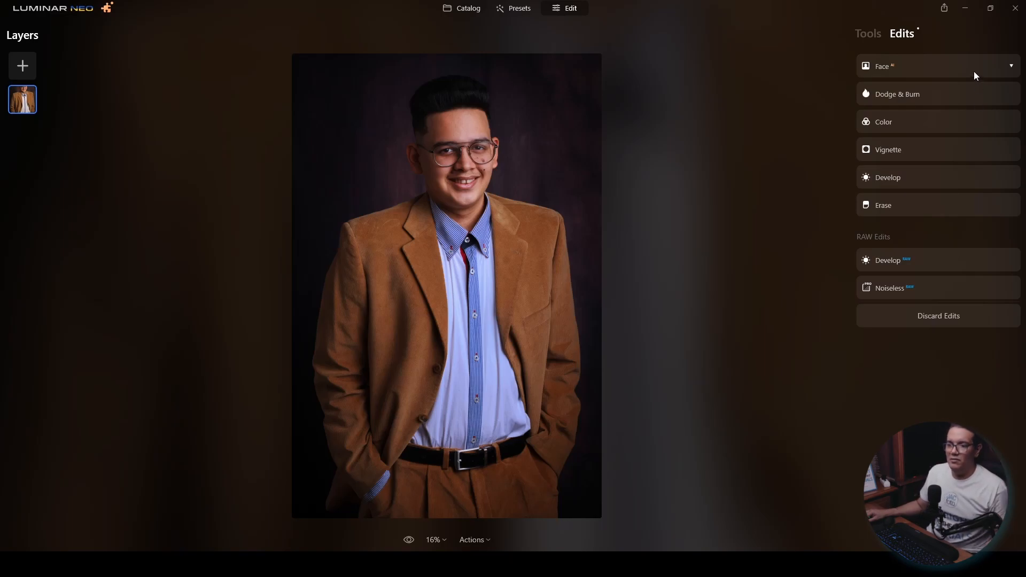
click(867, 34)
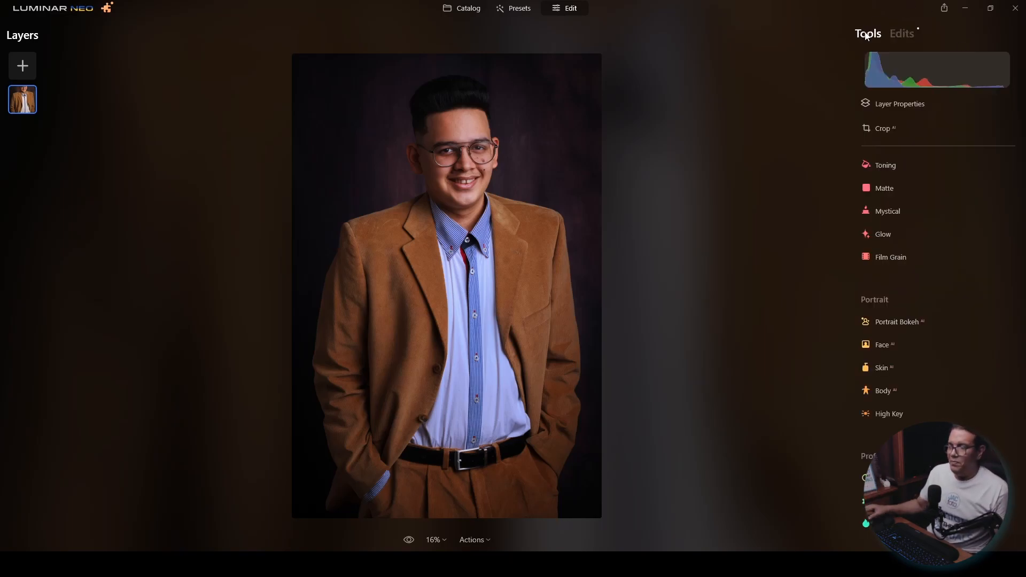
scroll(958, 316, up, 4)
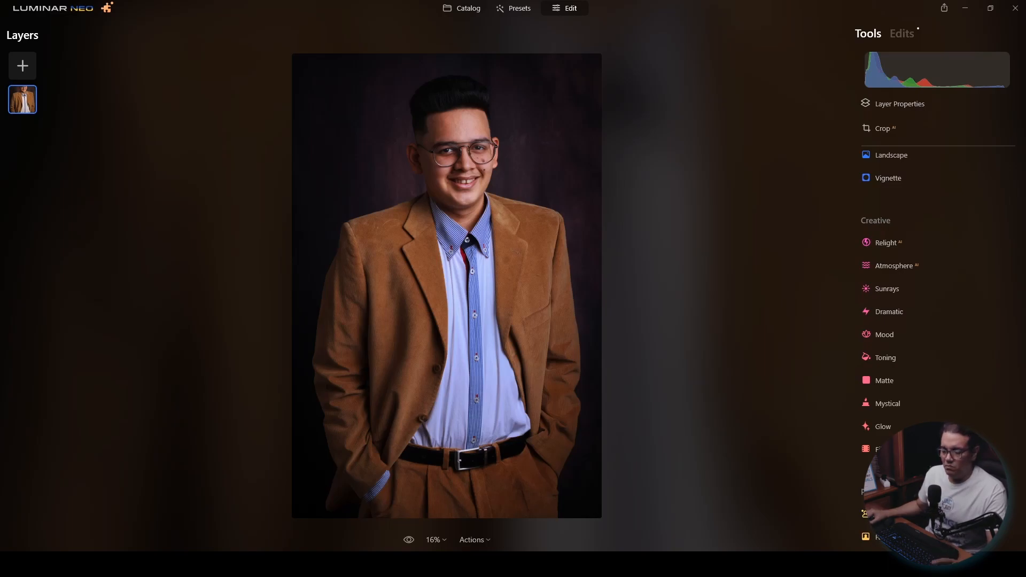
click(408, 540)
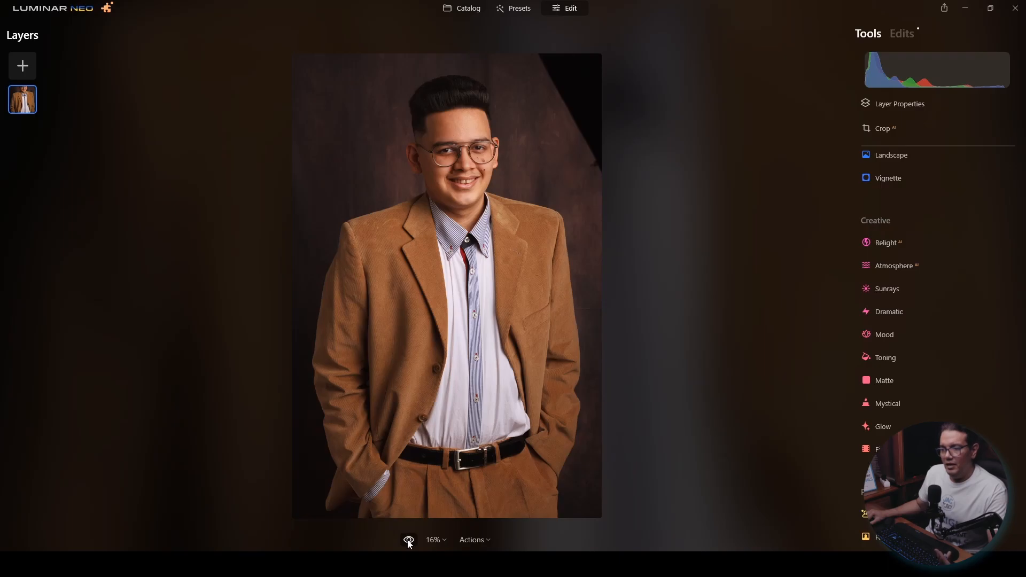
click(409, 541)
click(409, 540)
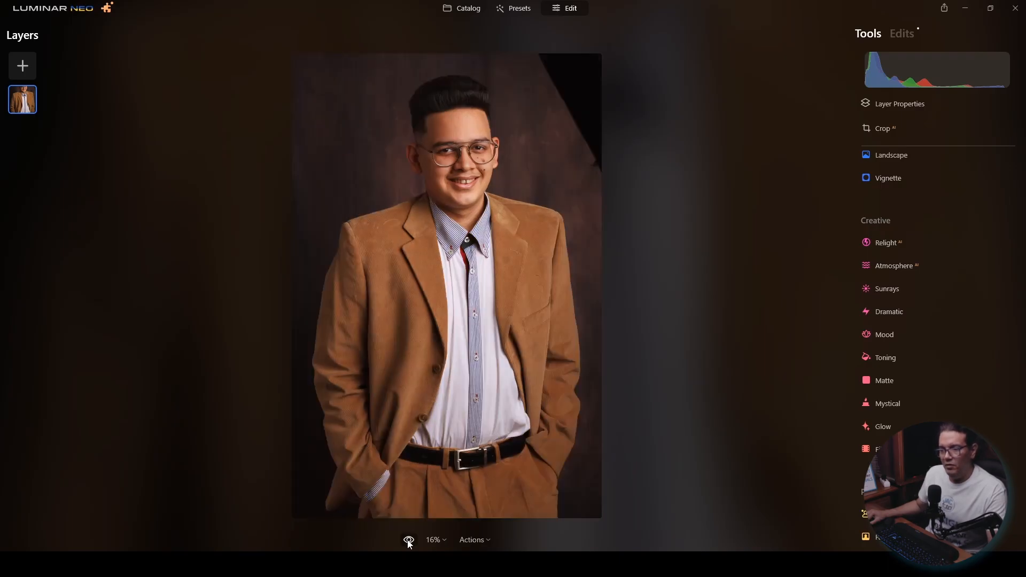
click(408, 541)
click(408, 541)
click(408, 541)
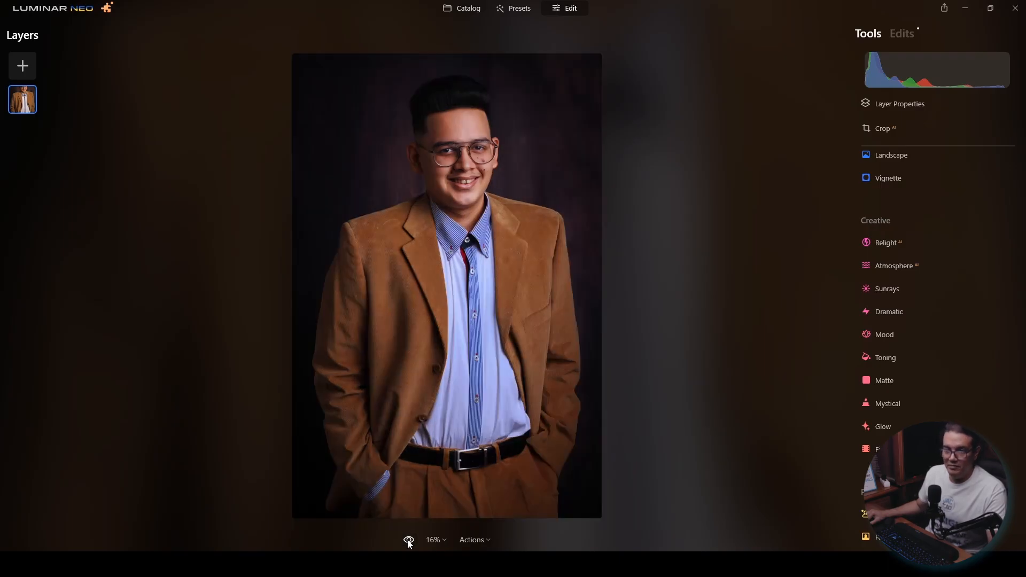
- Open the catalog photo of the man in black holding a staff for editing and show its Develop RAW adjustments
click(468, 8)
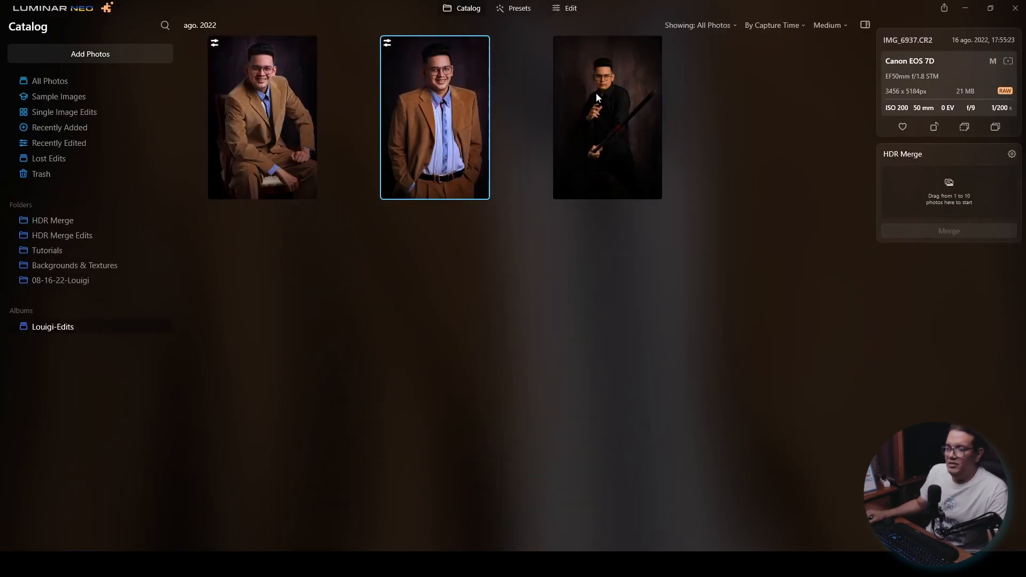
double_click(597, 96)
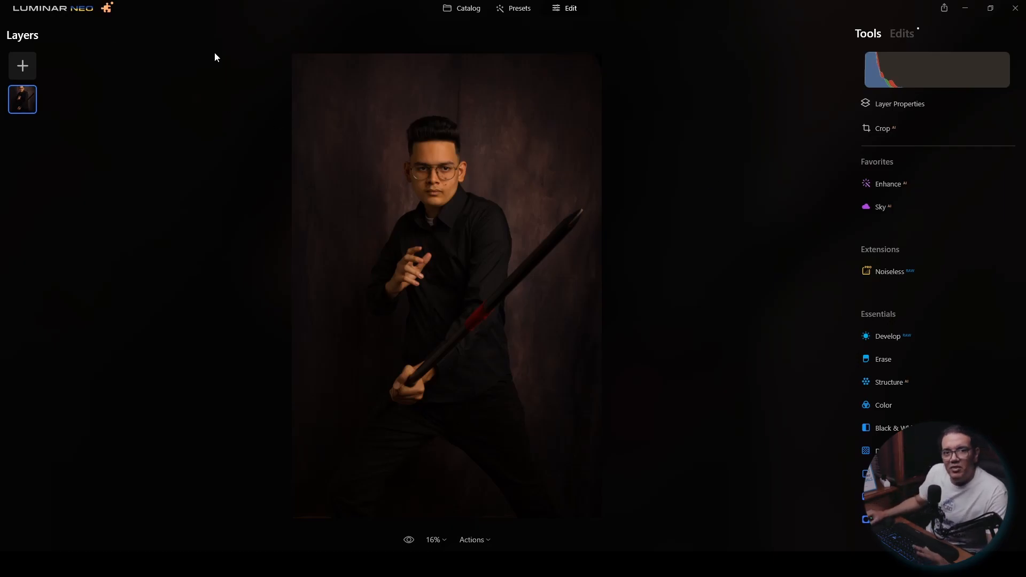
click(890, 338)
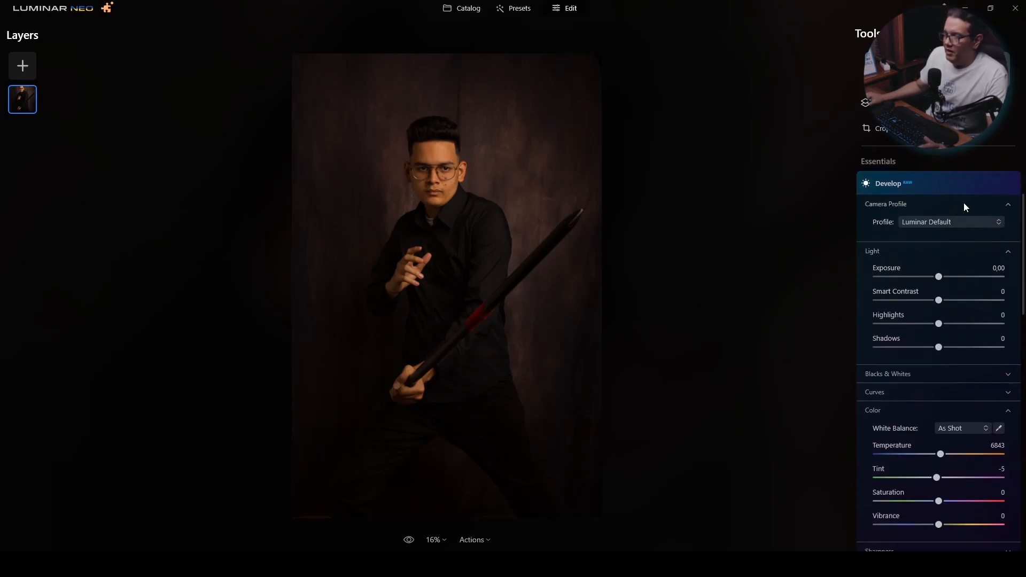
- Apply the Camera Neutral profile to the staff portrait and set its white balance to Flash
click(967, 220)
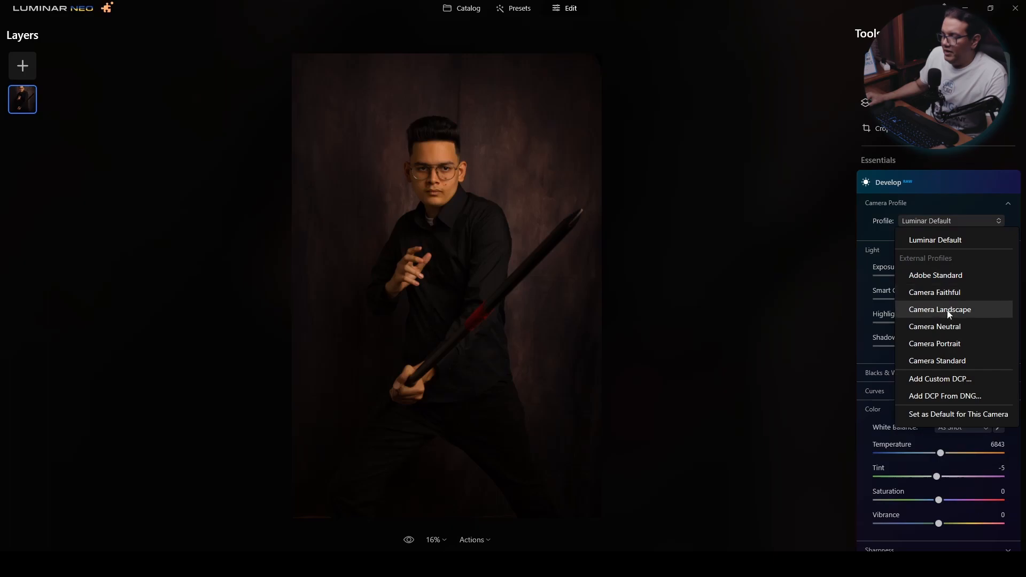
click(957, 330)
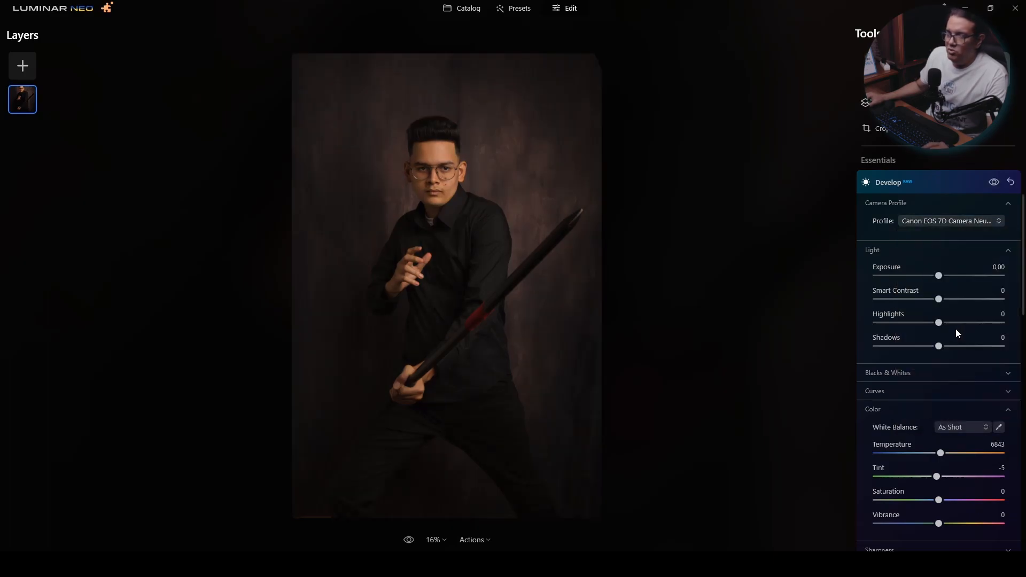
scroll(958, 193, down, 3)
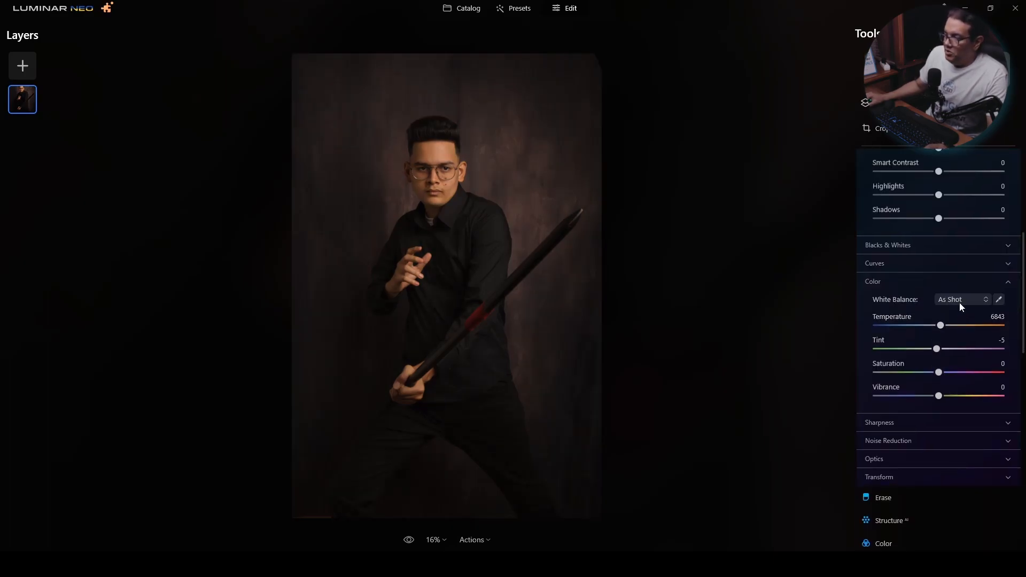
click(961, 299)
click(967, 420)
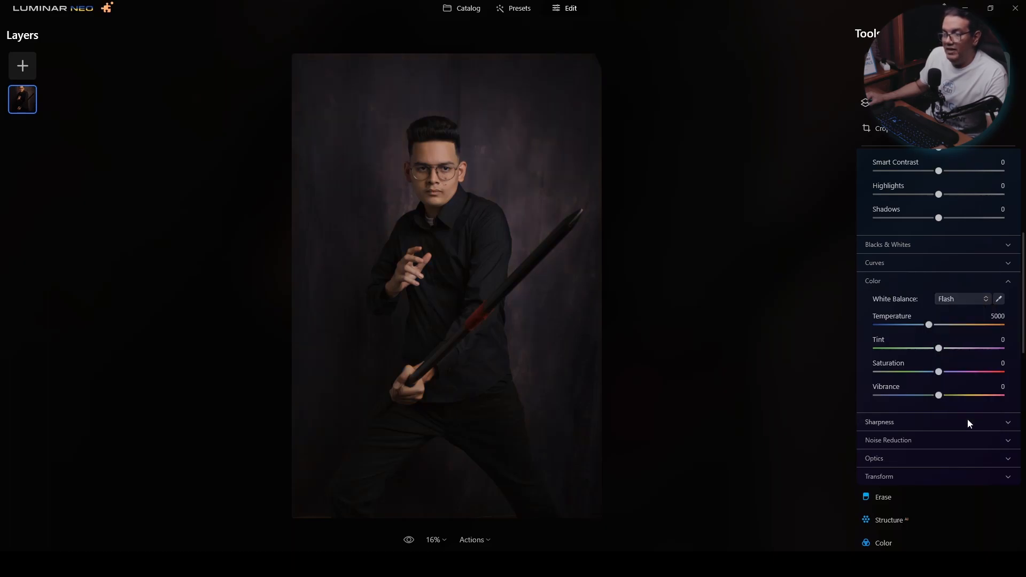
- Set Smart Contrast to 29 in the RAW development and collapse the edit
scroll(944, 185, up, 2)
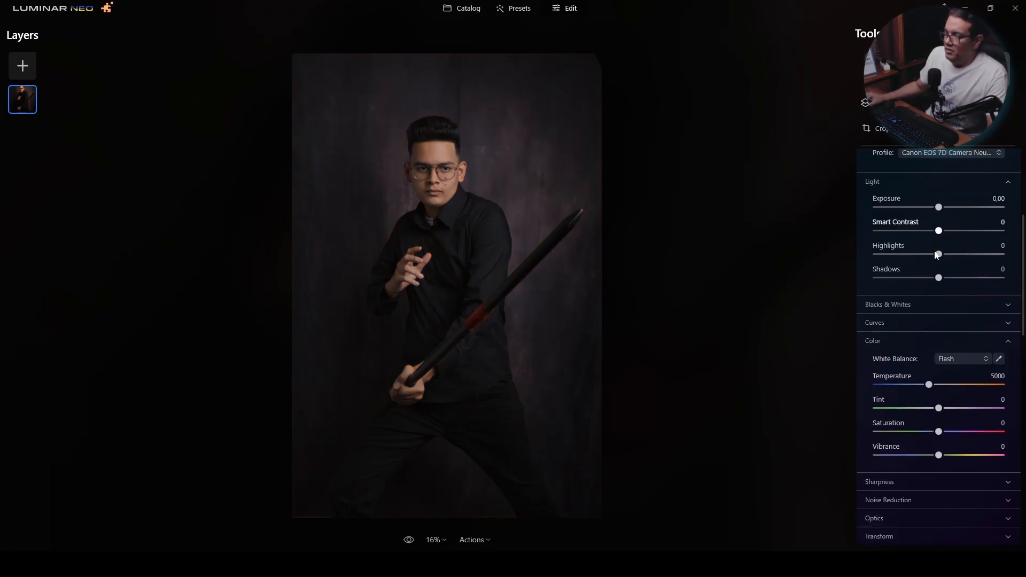
drag(939, 235, 959, 241)
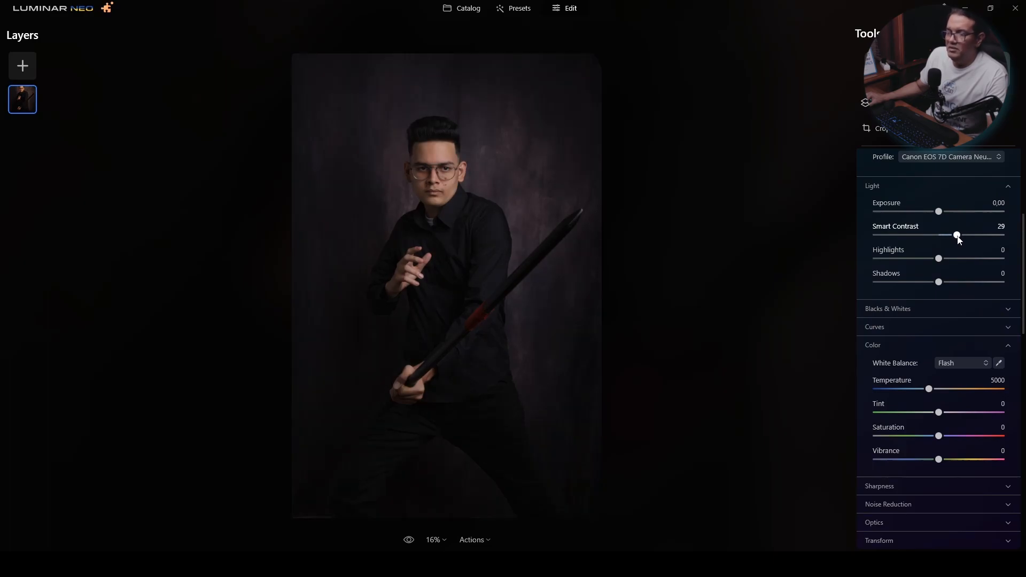
scroll(958, 240, up, 3)
click(957, 338)
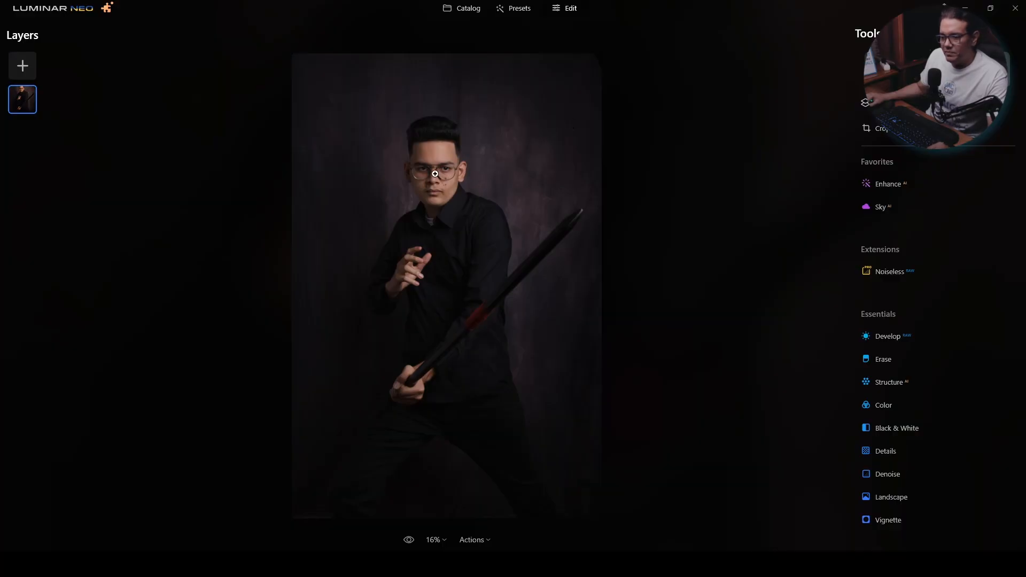
- Bring out texture in the man's face with a Details edit, setting Medium Details to 35 and Small Details to 22
click(432, 166)
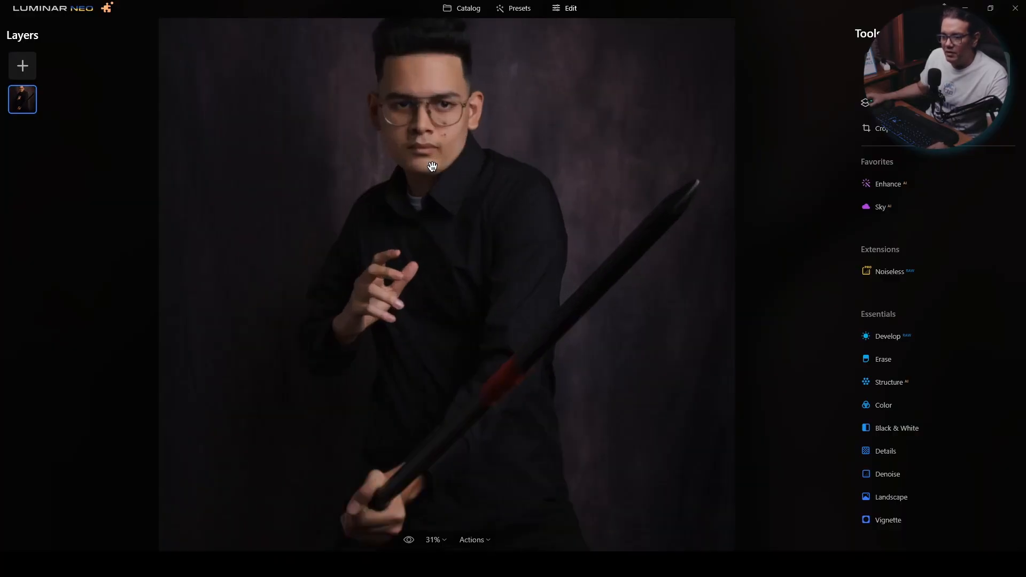
drag(432, 166, 495, 303)
scroll(495, 303, up, 5)
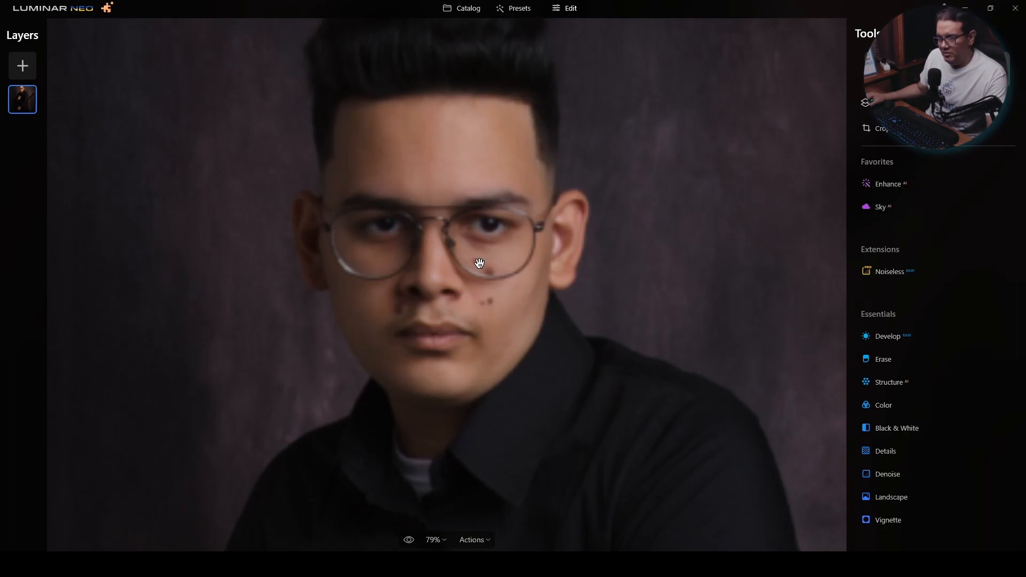
drag(482, 230, 442, 221)
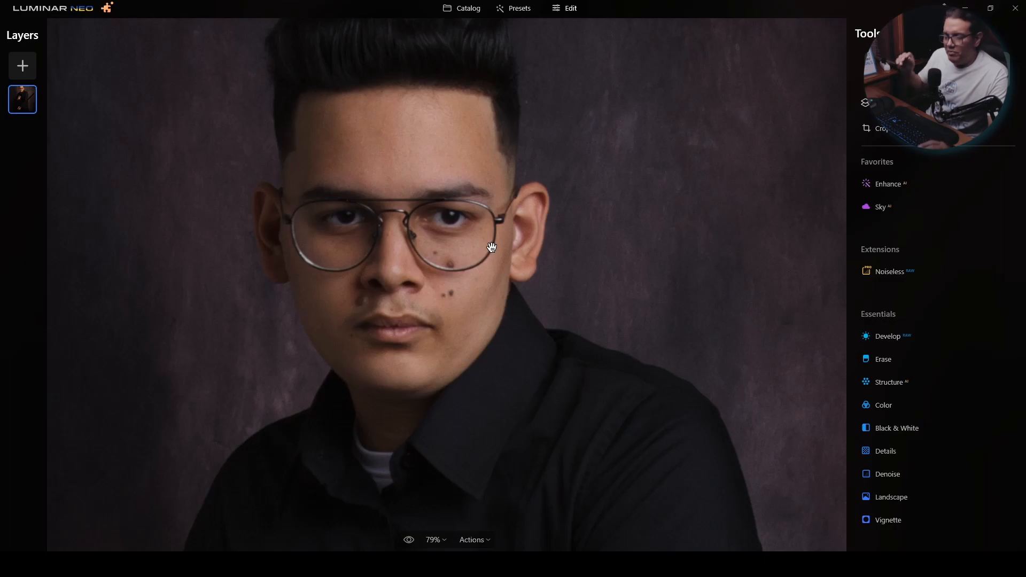
scroll(928, 306, down, 3)
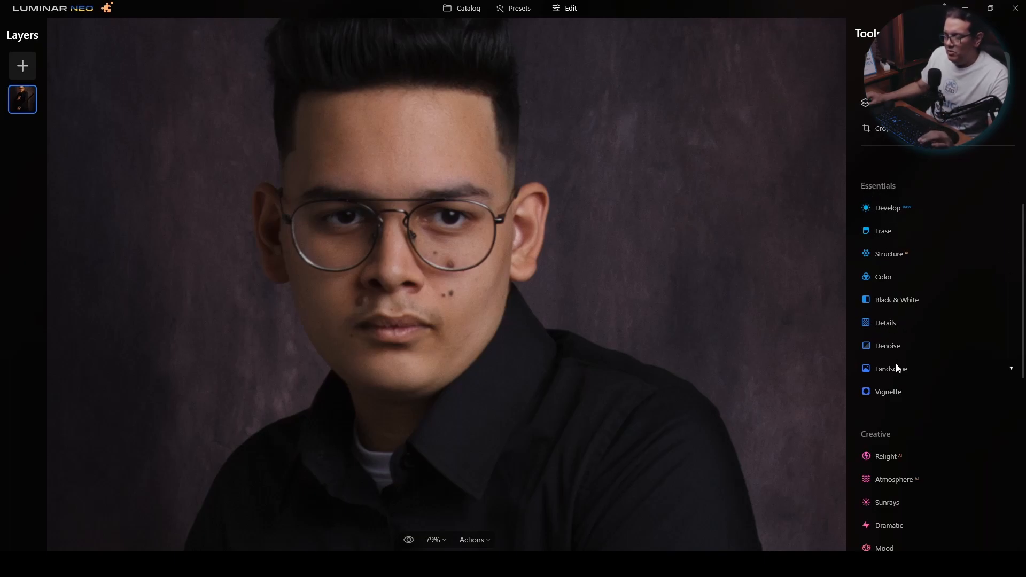
click(886, 324)
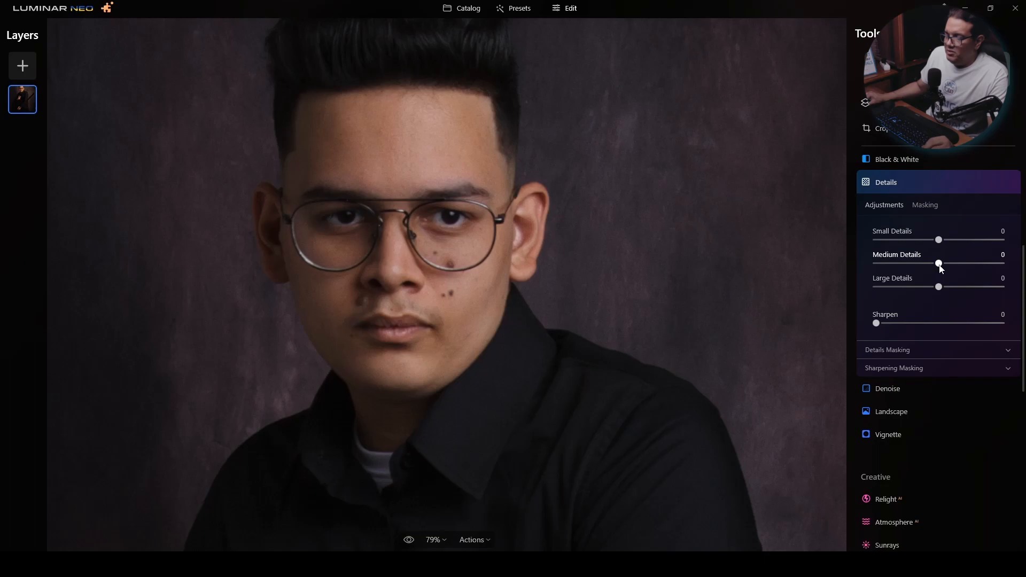
drag(940, 264, 956, 264)
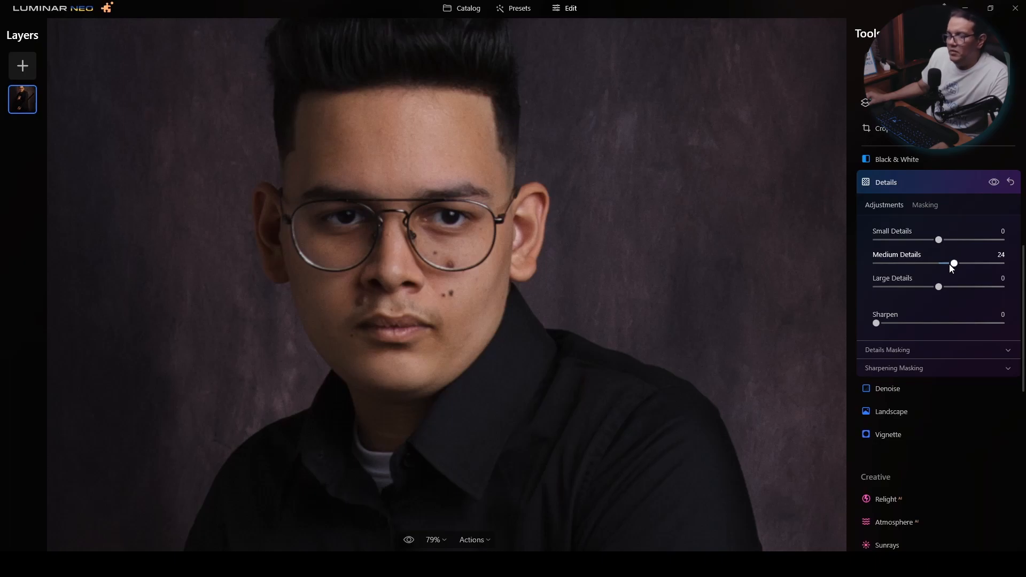
click(995, 184)
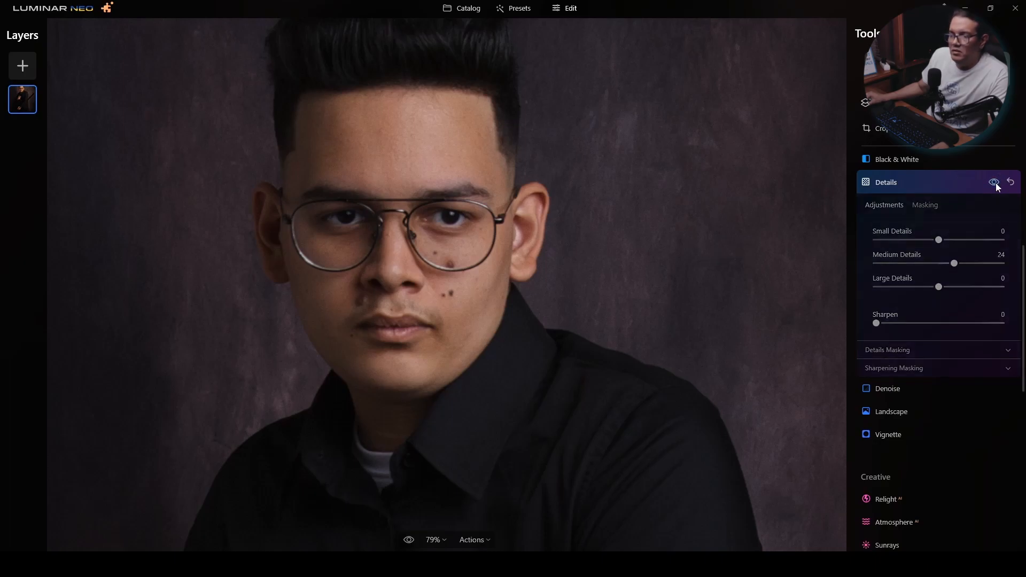
click(995, 183)
drag(954, 263, 958, 264)
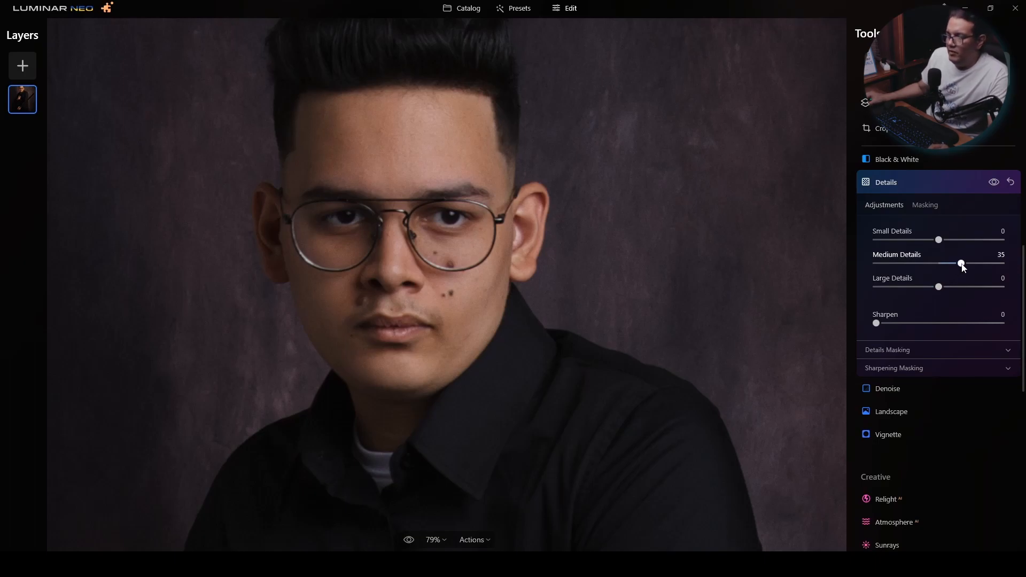
drag(941, 240, 947, 240)
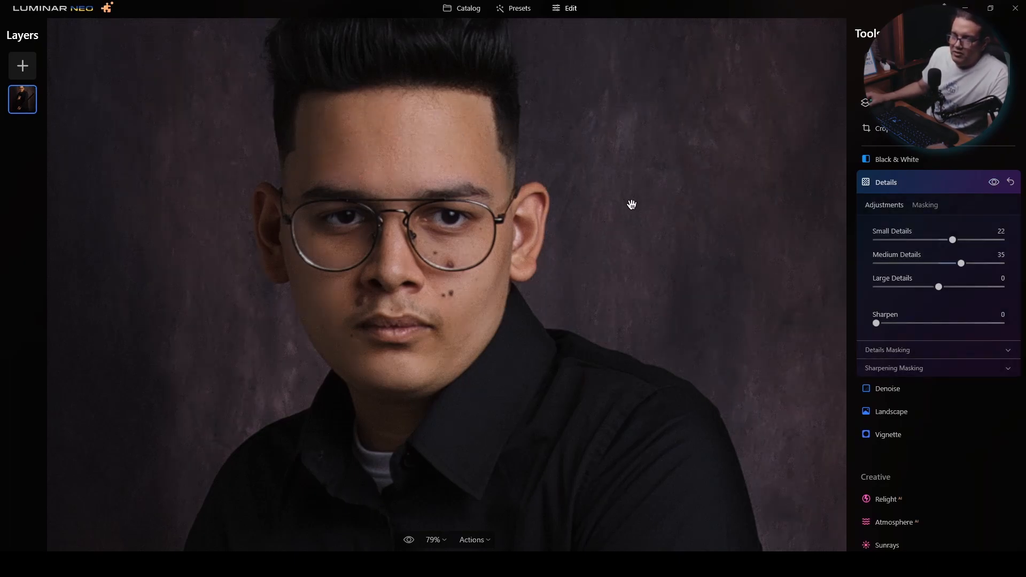
- Examine the whole portrait at several zoom levels, compare it with and without the Details edit, and collapse that edit
scroll(632, 205, down, 1)
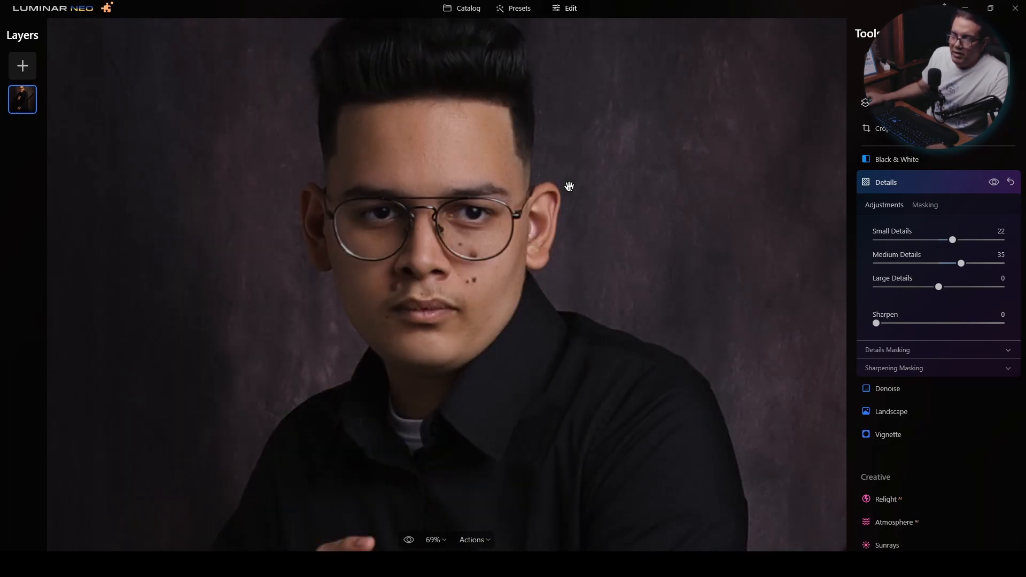
scroll(569, 190, down, 2)
scroll(569, 190, down, 2)
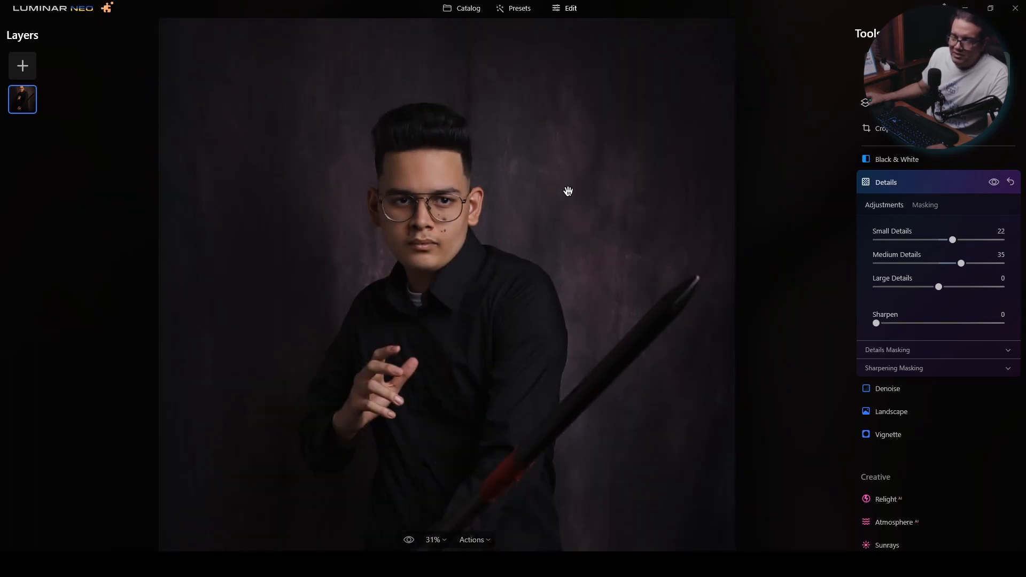
scroll(568, 189, down, 1)
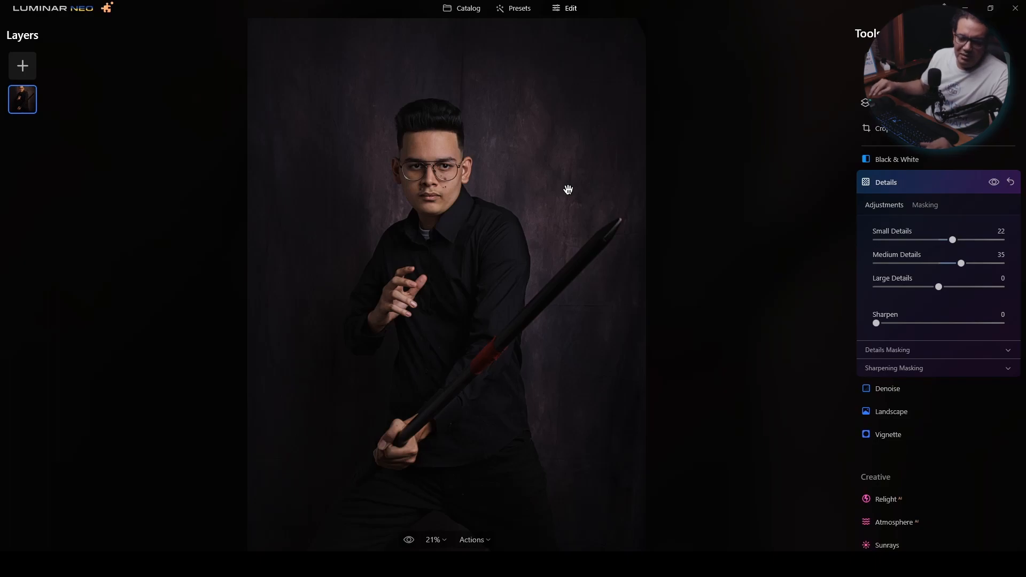
key(ctrl+minus)
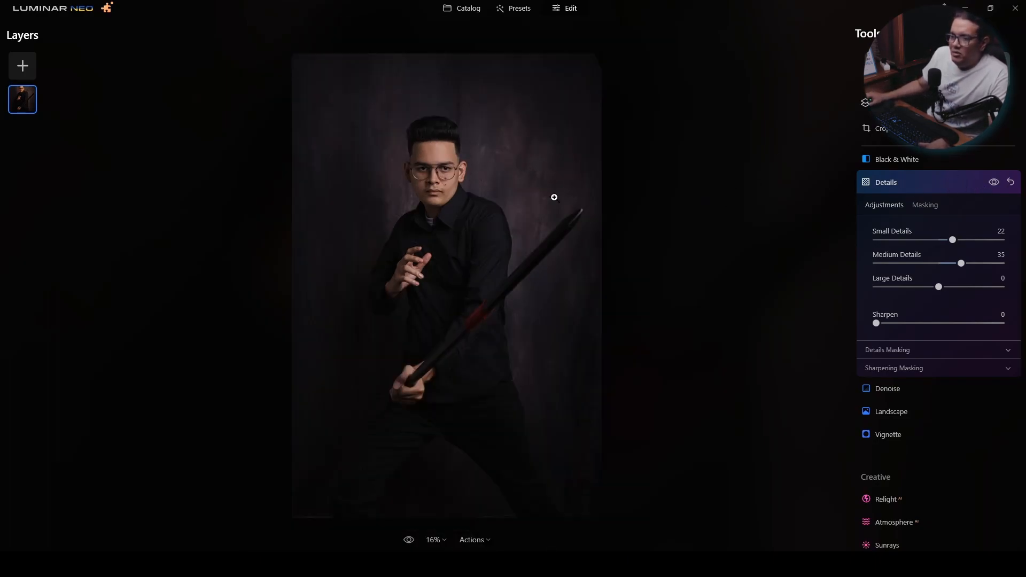
scroll(507, 198, up, 3)
drag(508, 200, 520, 270)
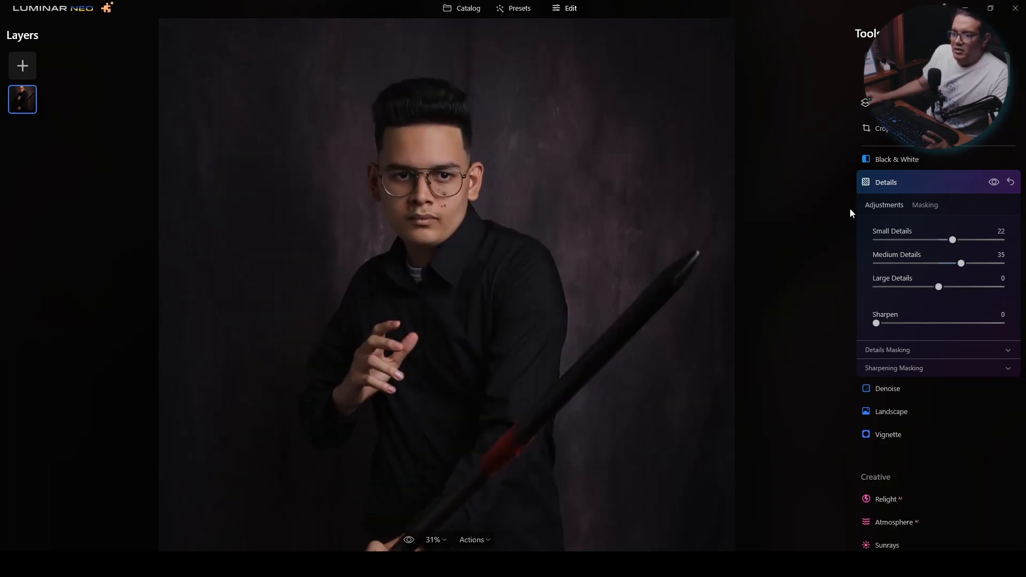
click(994, 183)
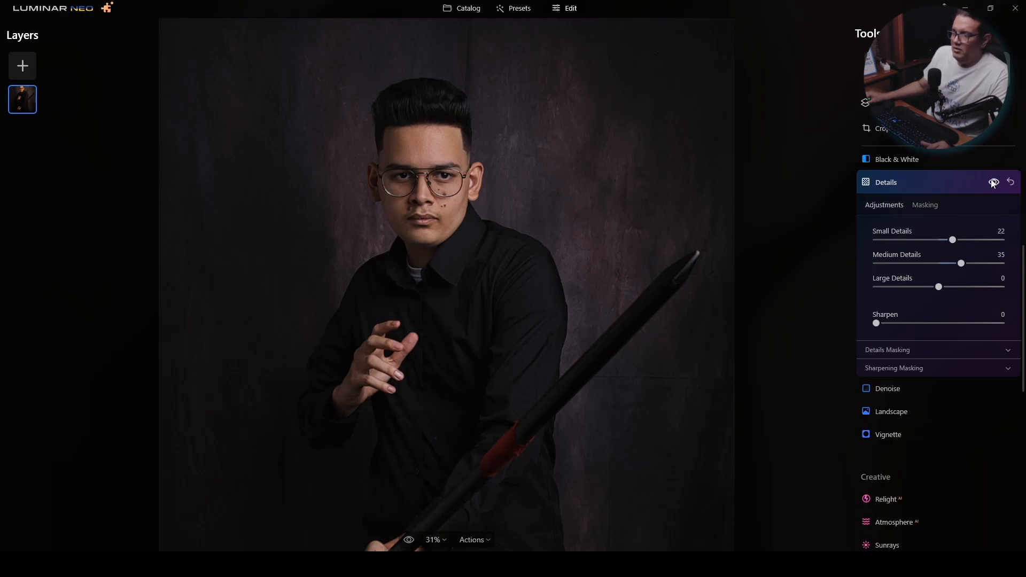
click(941, 182)
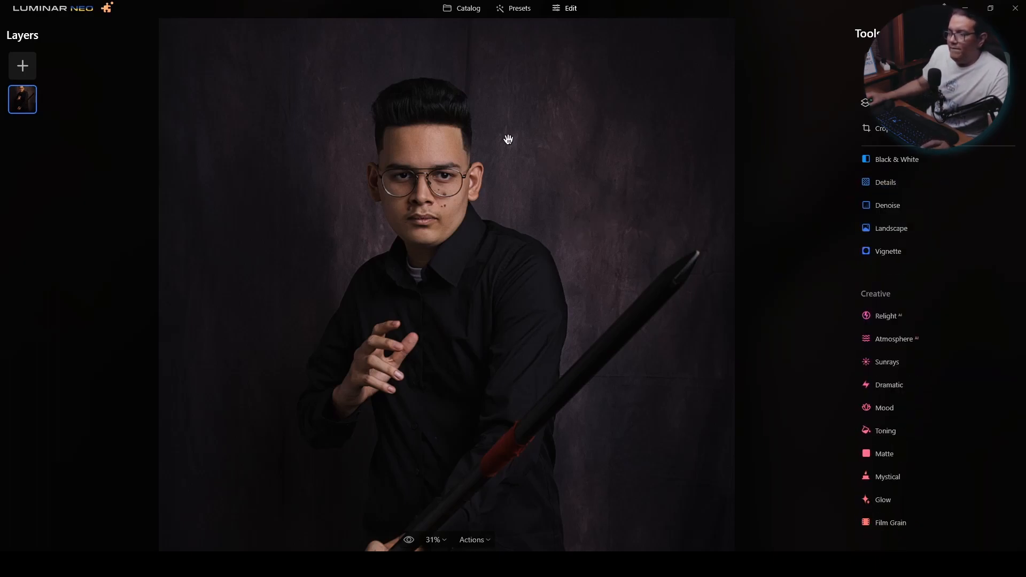
scroll(534, 117, down, 3)
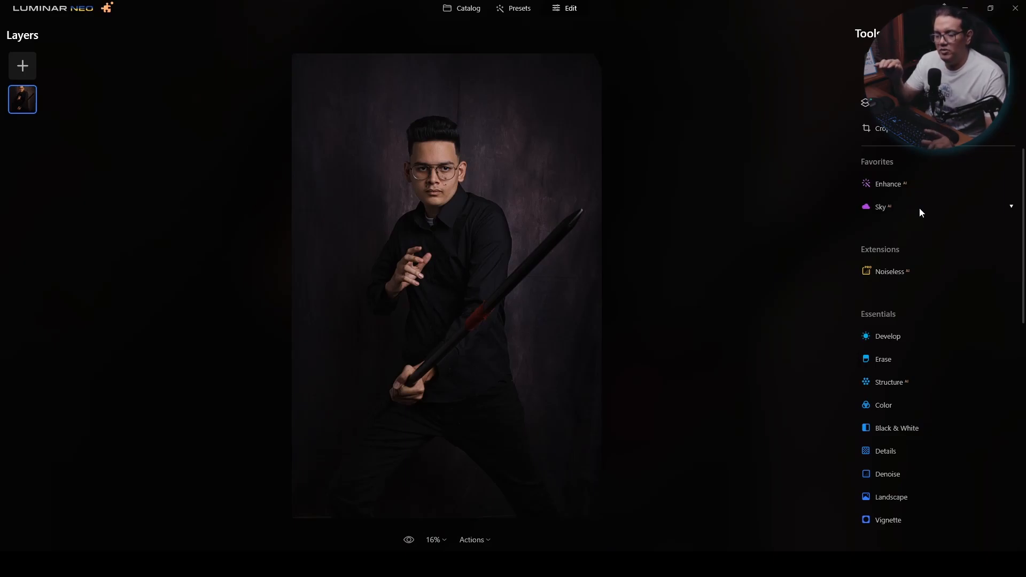
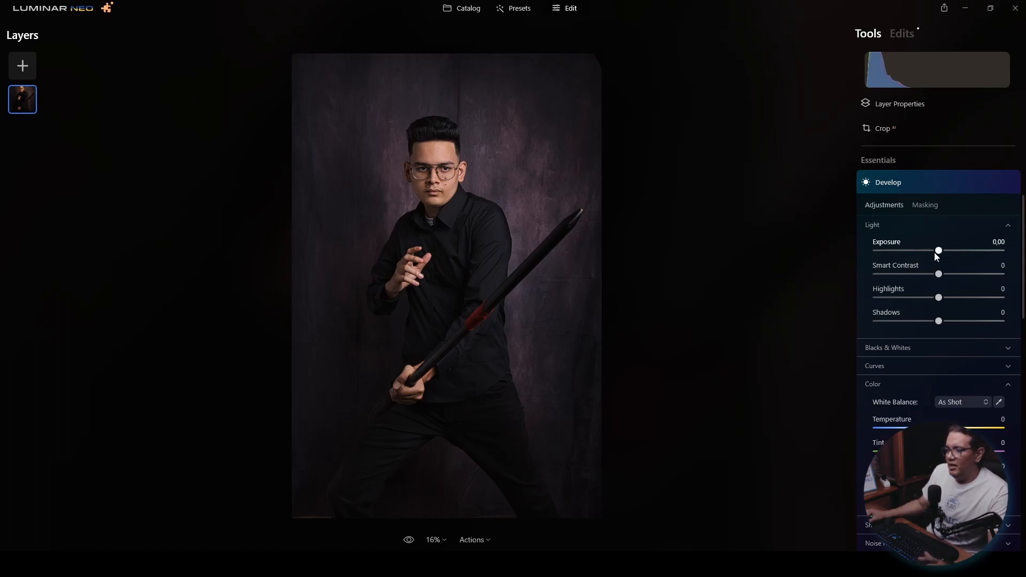
- Darken the portrait with a further Develop edit, setting Smart Contrast to 26 and Exposure to -1.22
drag(942, 257, 956, 278)
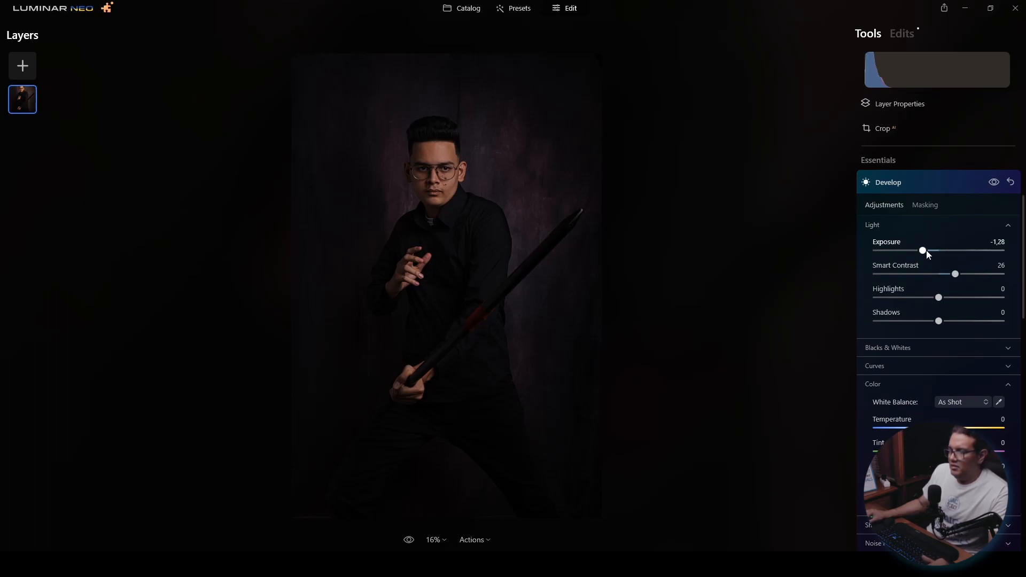
drag(925, 250, 924, 254)
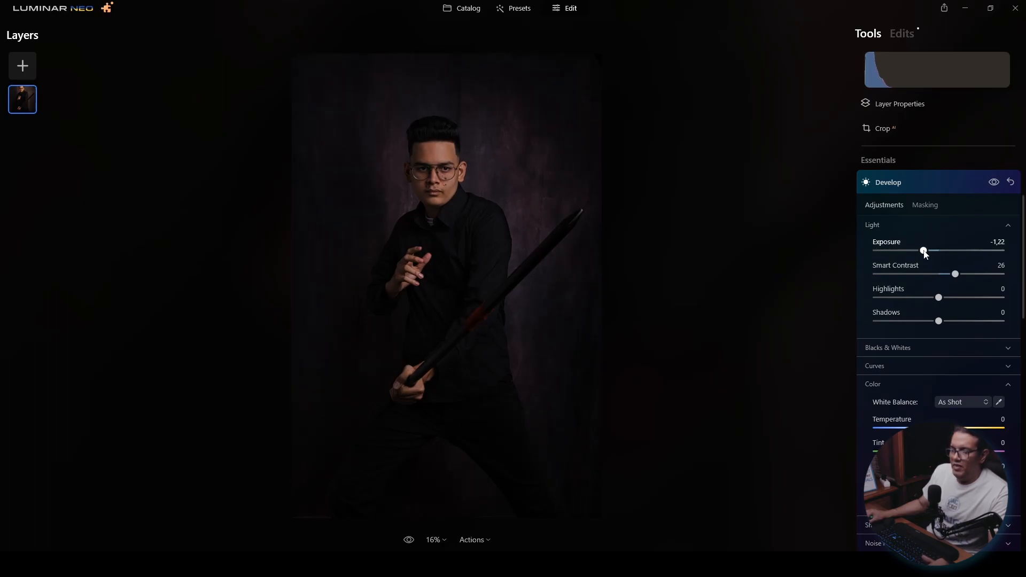
click(944, 182)
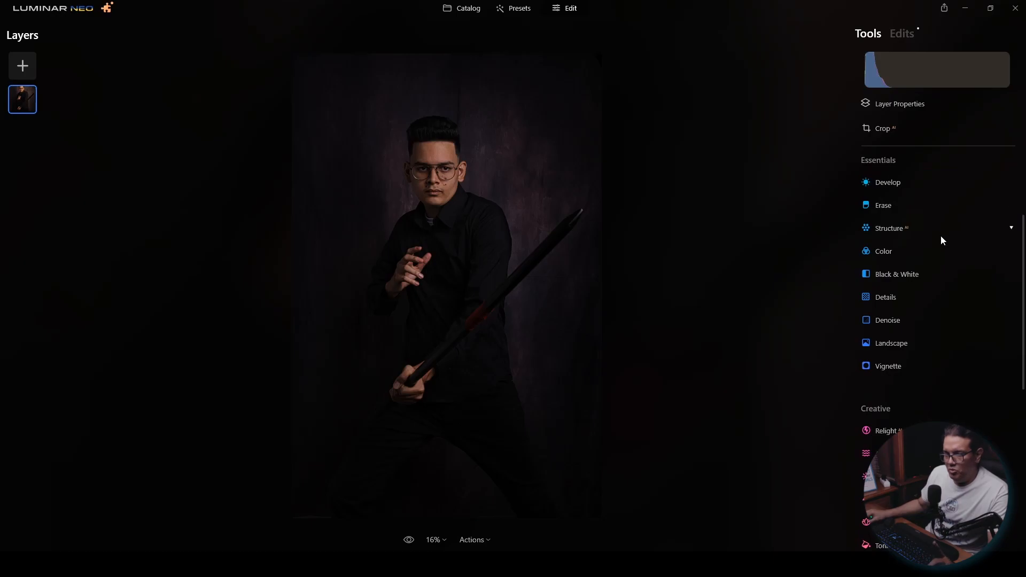
- Add a dark vignette with Amount -66 and Feather 30, and compare the portrait with and without it
click(887, 367)
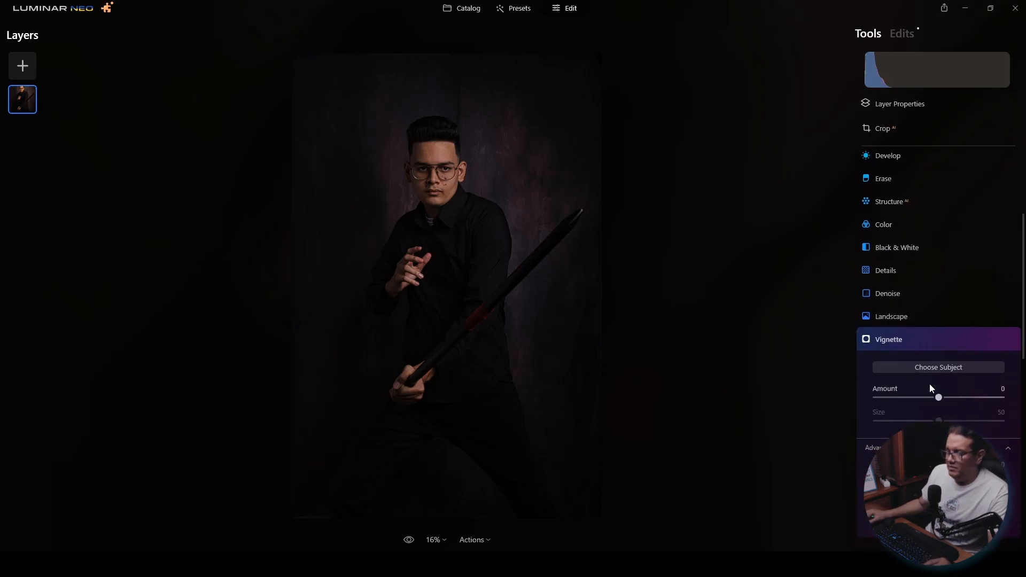
drag(937, 394, 896, 397)
drag(939, 493, 959, 499)
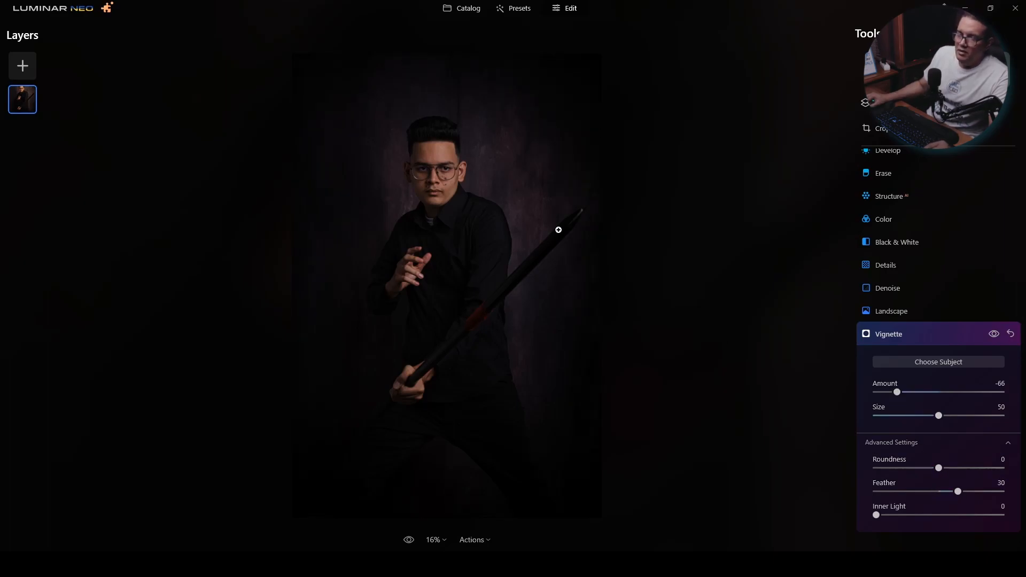
click(994, 334)
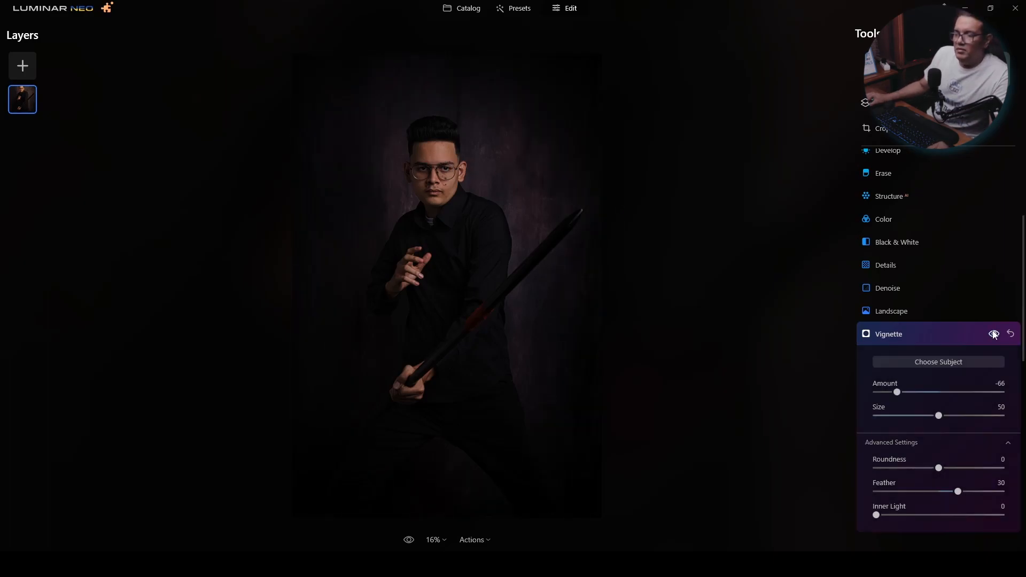
click(924, 335)
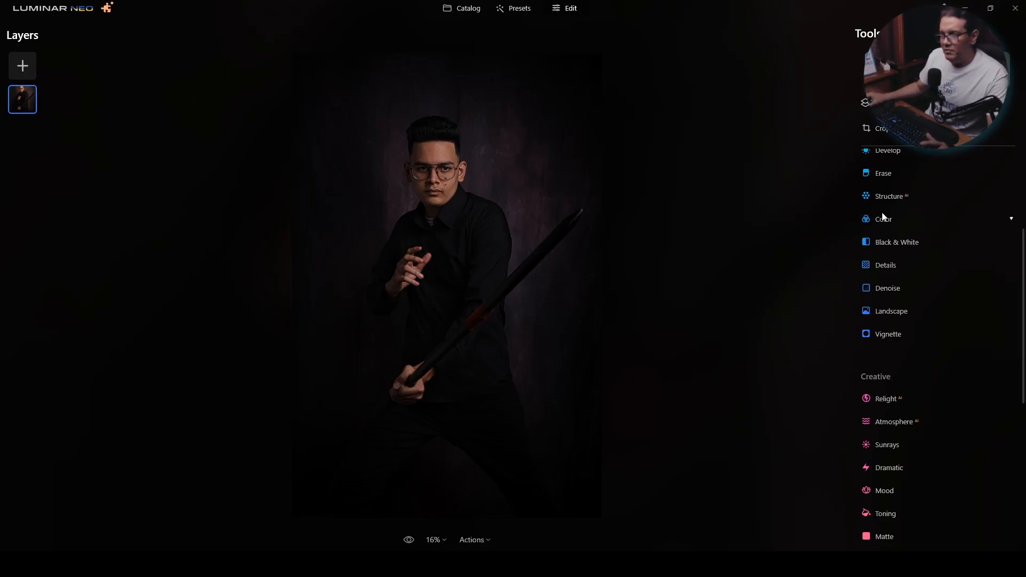
scroll(881, 211, up, 1)
scroll(882, 211, down, 5)
scroll(882, 211, down, 1)
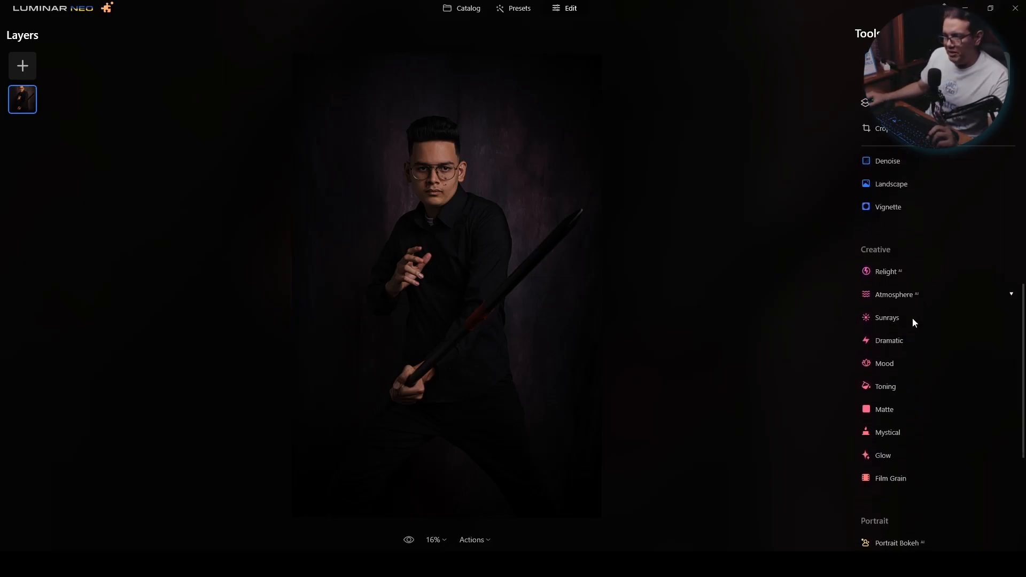
scroll(886, 389, down, 10)
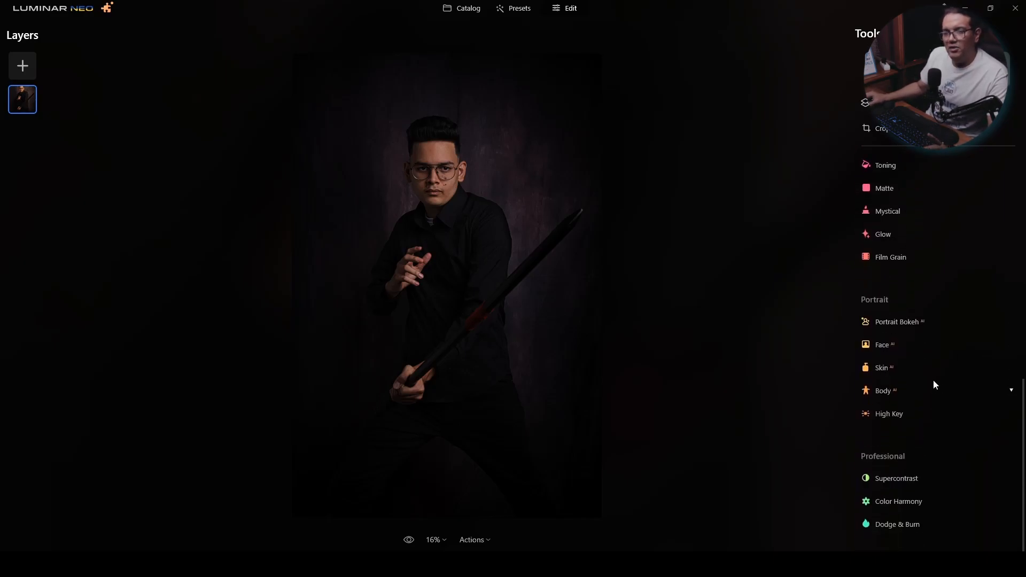
scroll(878, 339, up, 12)
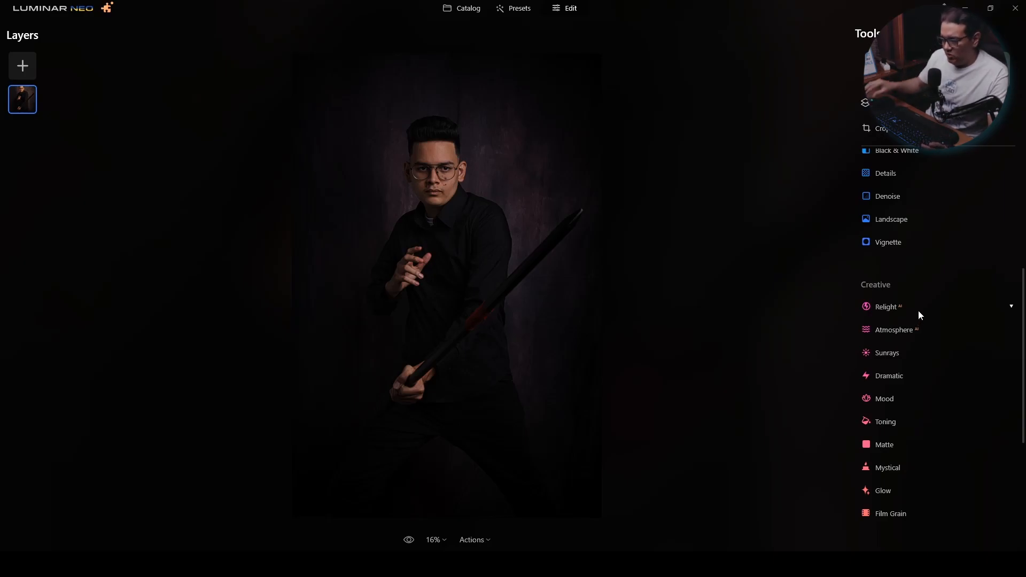
- Tone the portrait's shadows teal with Amount 75, Saturation 50 and Hue 186, compare with and without the toning, and check the face up close
scroll(917, 316, down, 3)
click(893, 359)
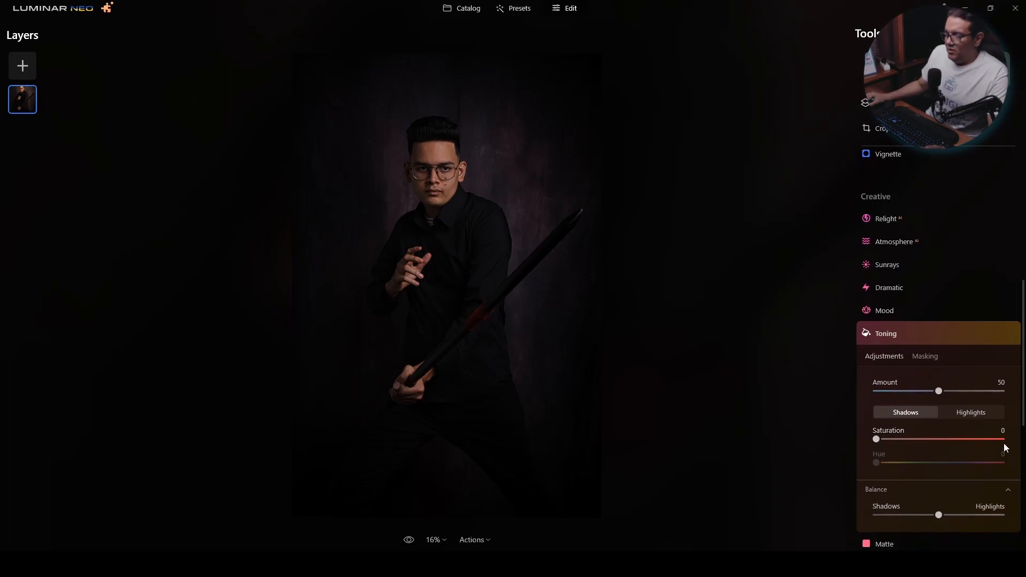
drag(939, 391, 971, 393)
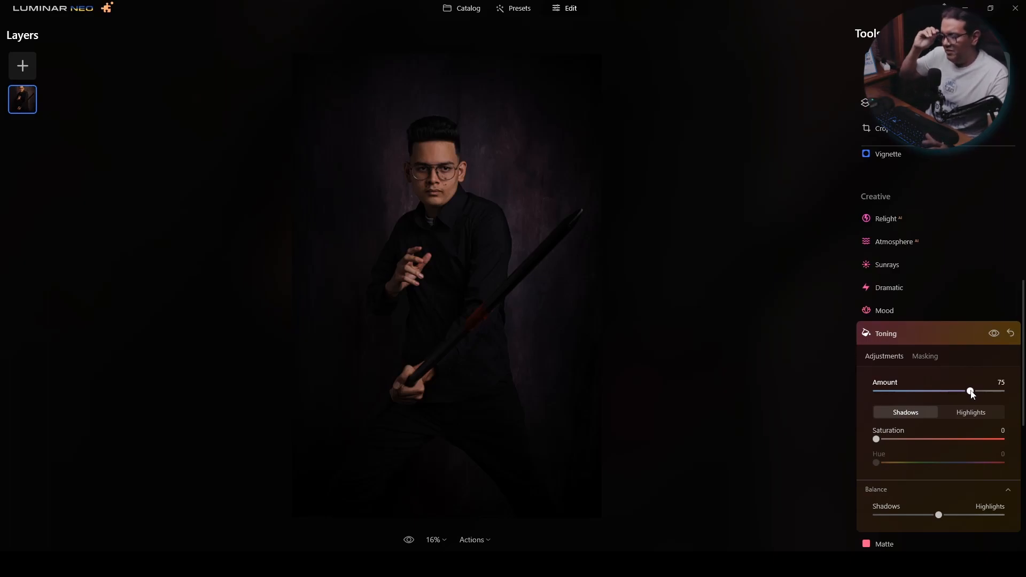
scroll(971, 393, down, 3)
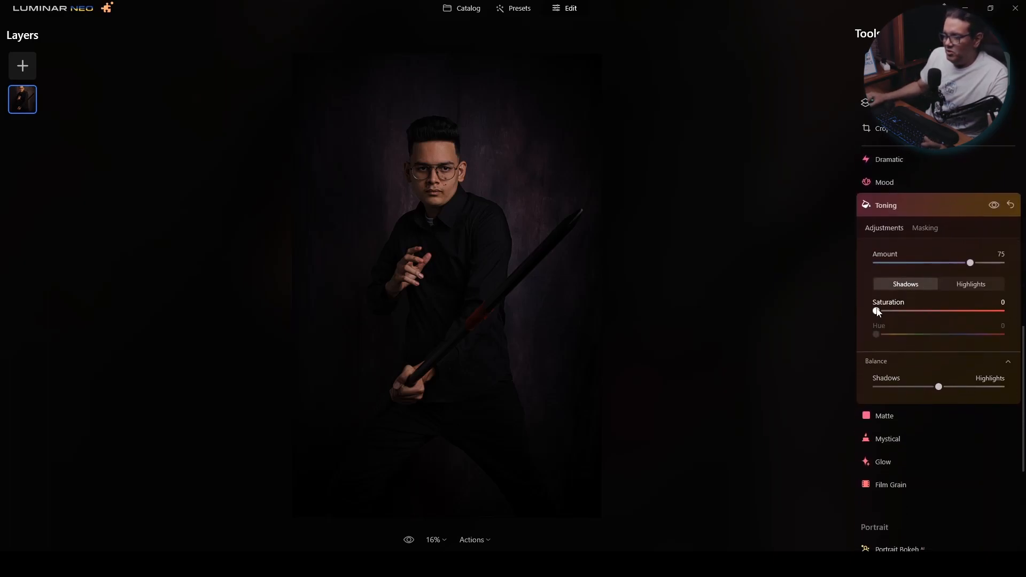
drag(877, 311, 939, 313)
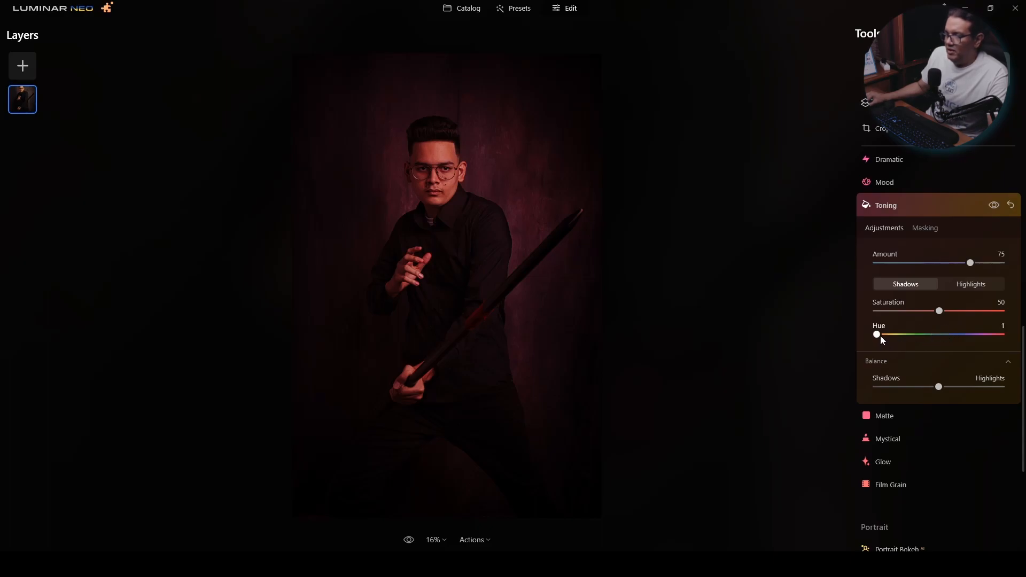
drag(881, 336, 915, 339)
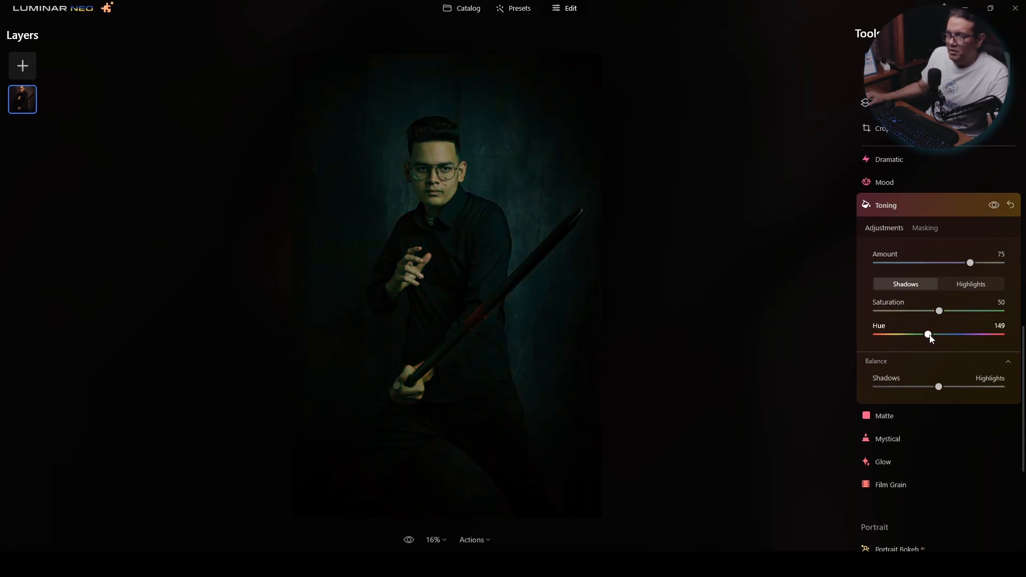
drag(936, 338, 944, 339)
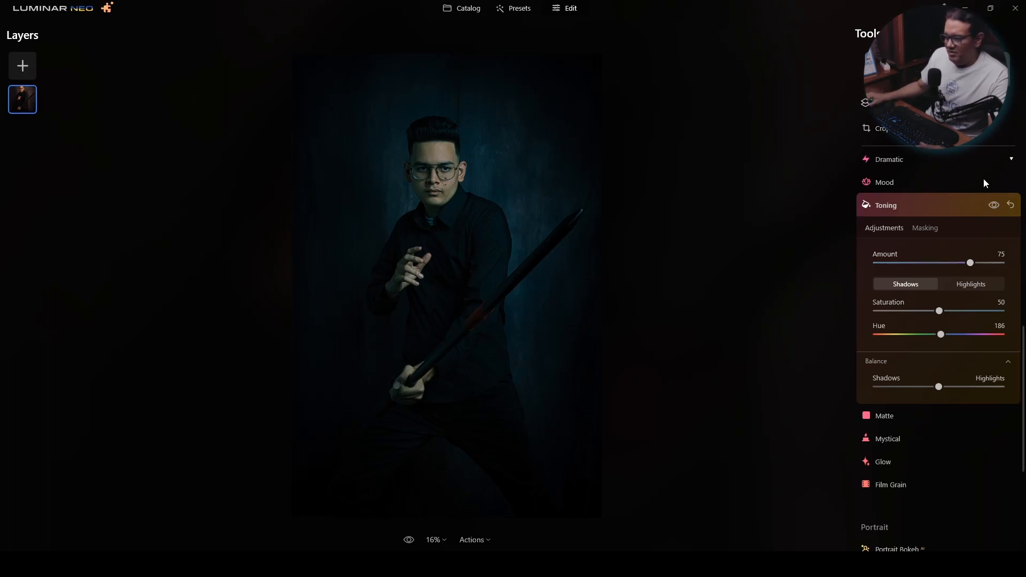
click(995, 207)
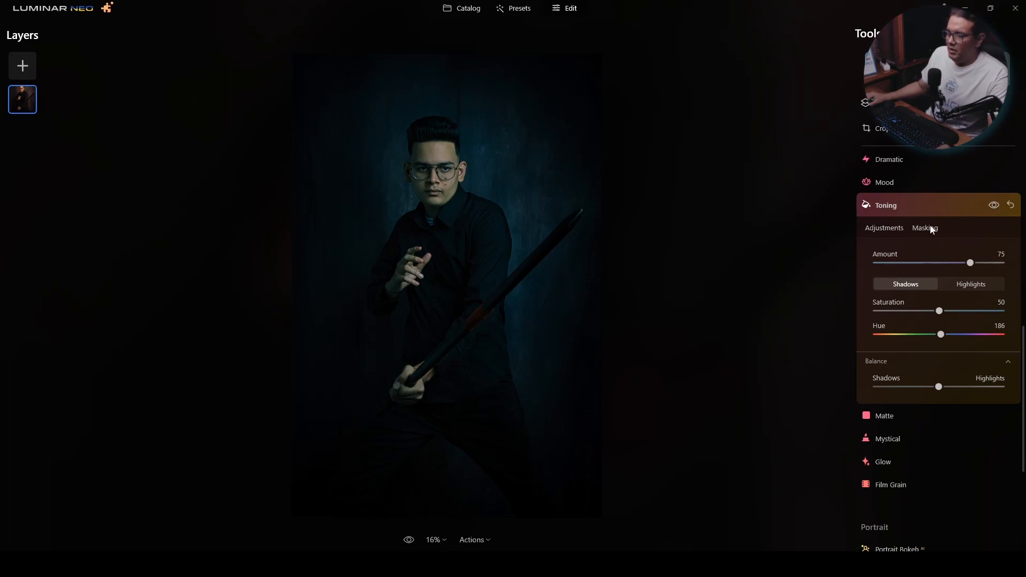
scroll(437, 158, up, 1)
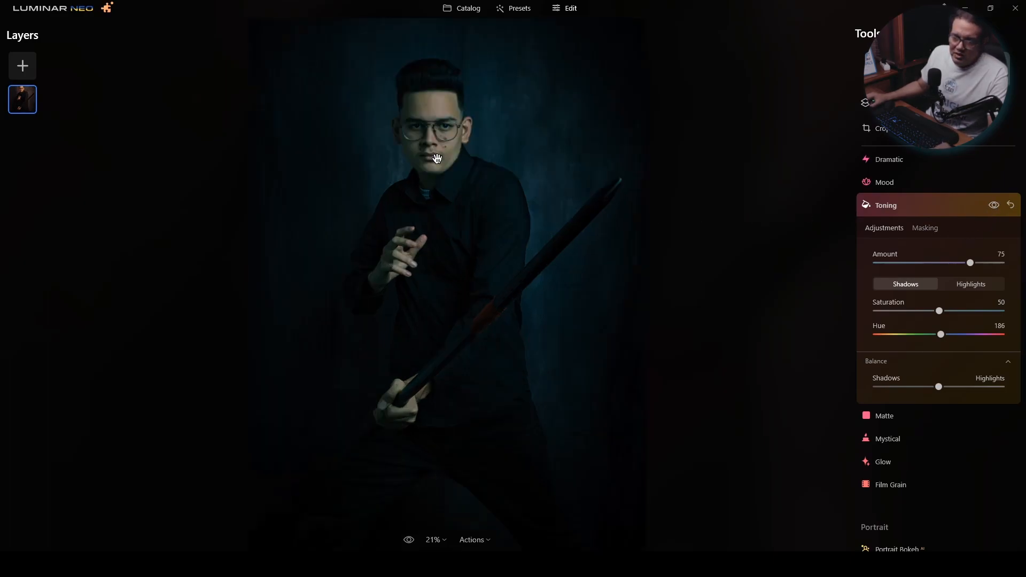
scroll(437, 158, up, 2)
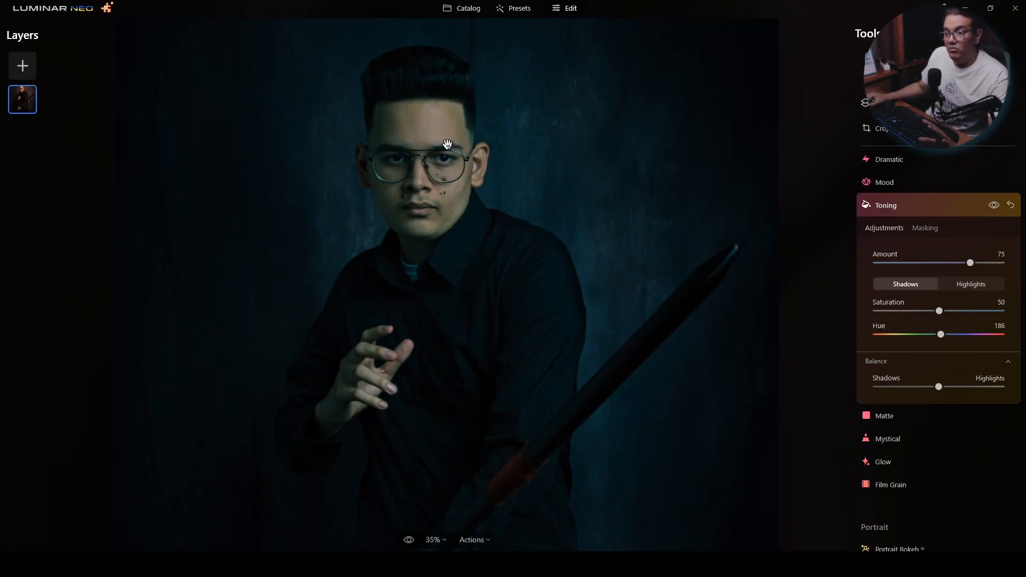
scroll(448, 144, down, 3)
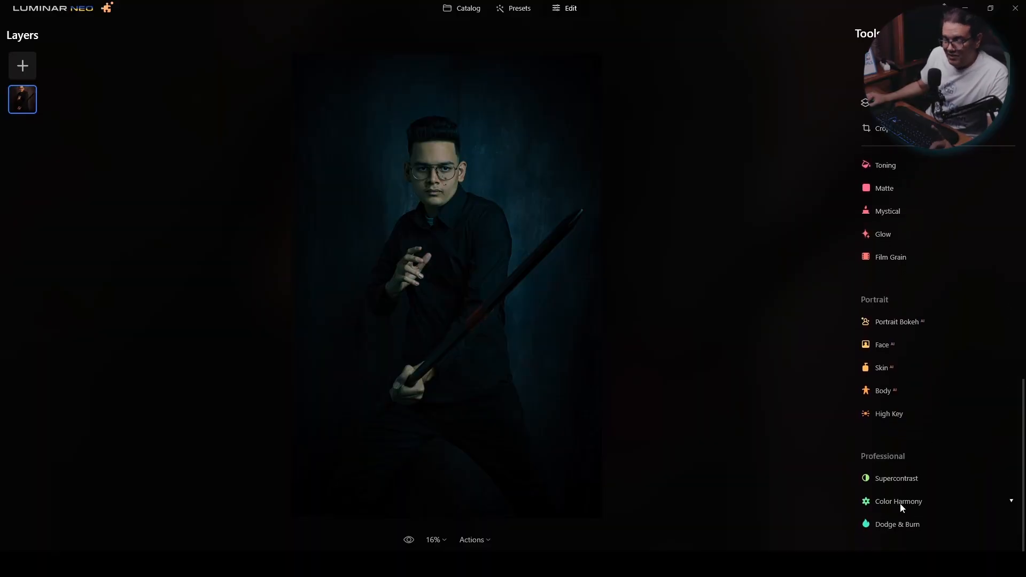
- Cool the portrait's colours with a Color Harmony edit, setting Brilliance to 4 and Warmth to -35
click(914, 502)
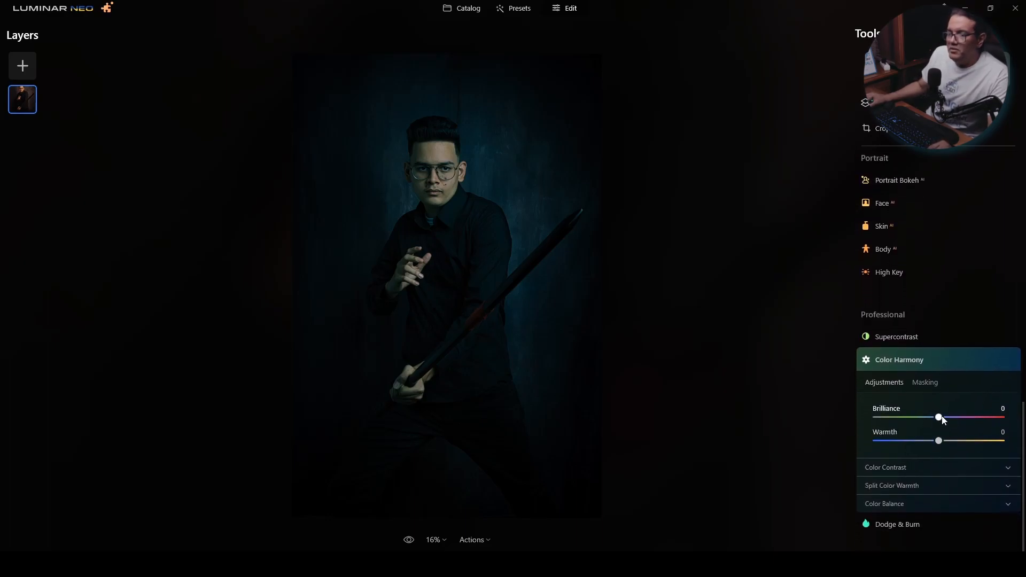
drag(944, 420, 917, 445)
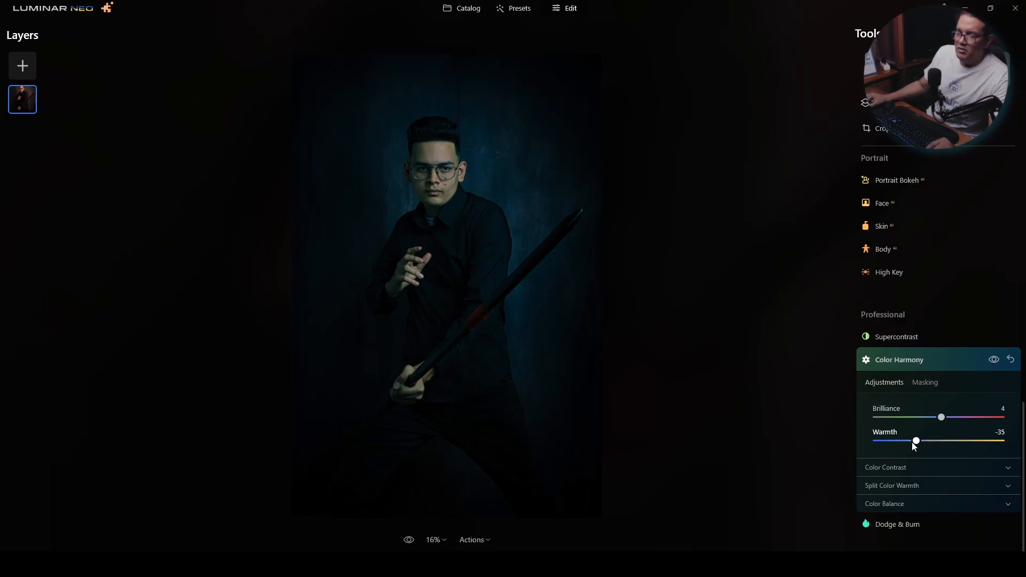
click(945, 355)
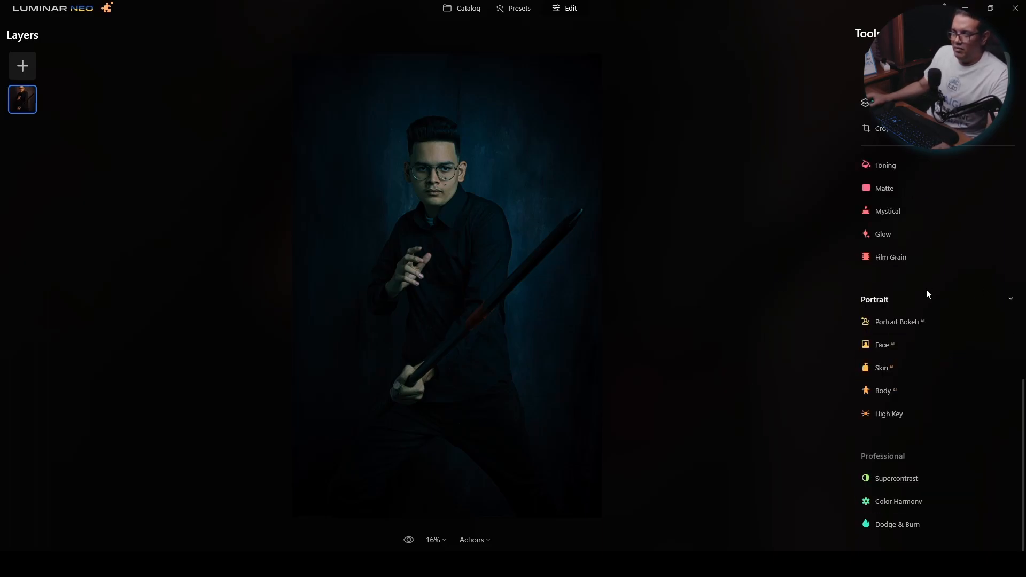
- Add a Dramatic edit with Amount 29, comparing the portrait with and without the effect
scroll(926, 293, up, 3)
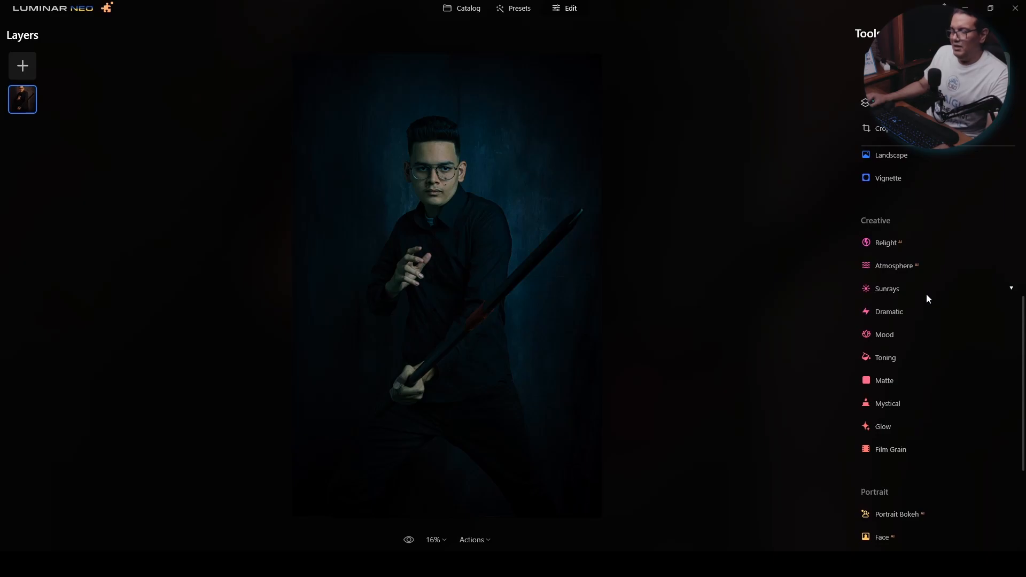
click(896, 316)
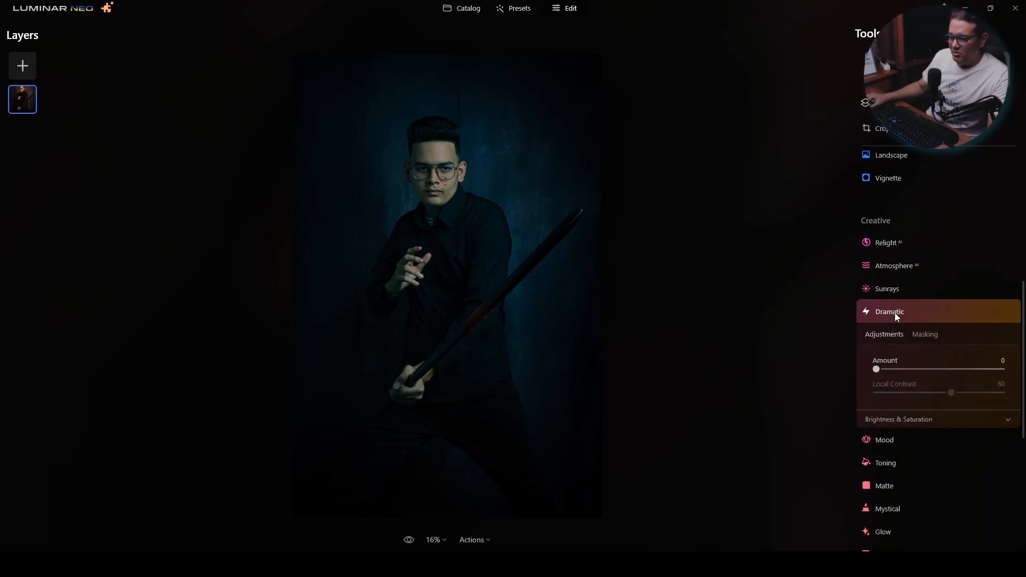
drag(877, 370, 930, 373)
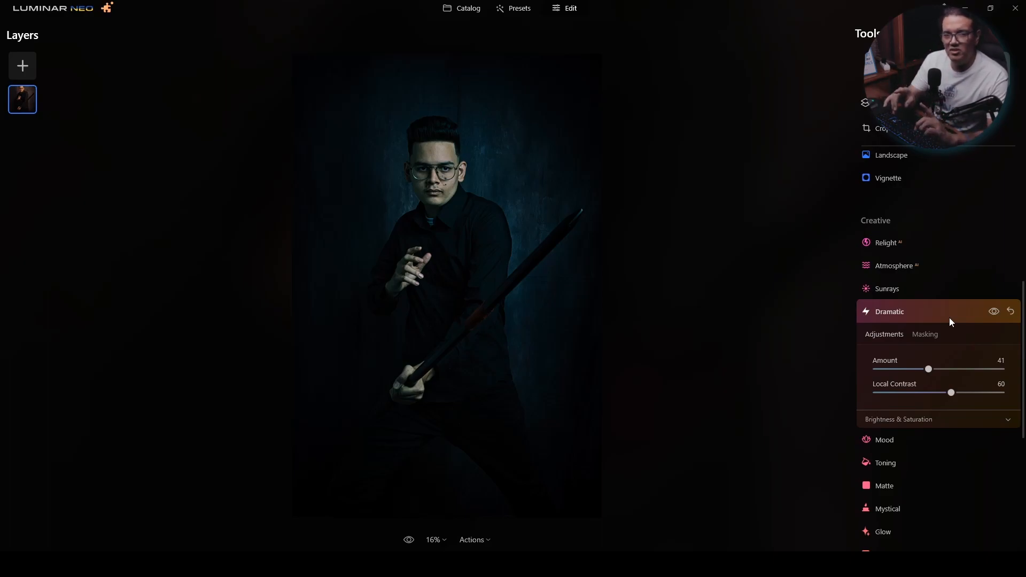
click(997, 313)
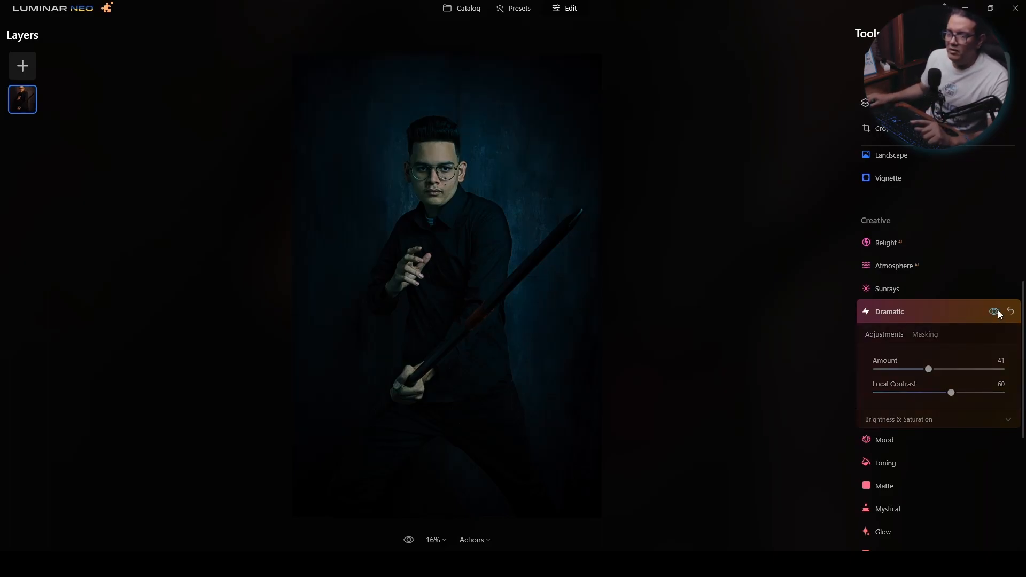
click(999, 315)
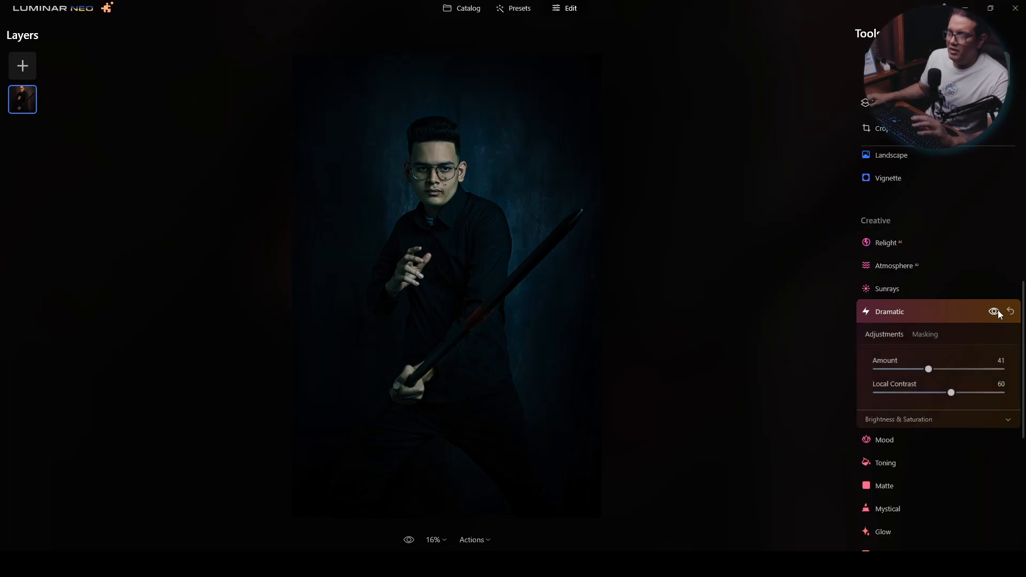
drag(933, 373, 926, 375)
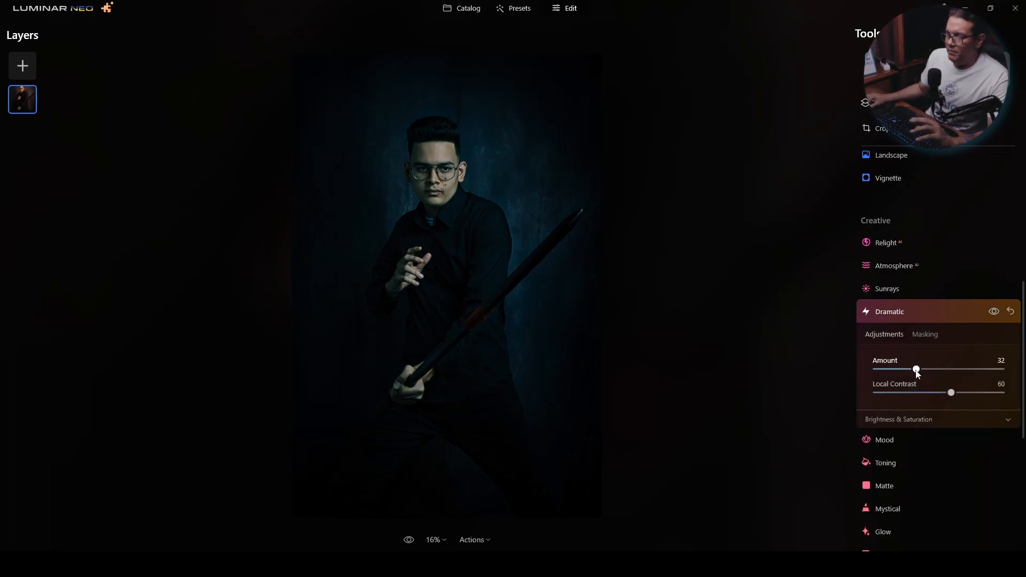
click(948, 314)
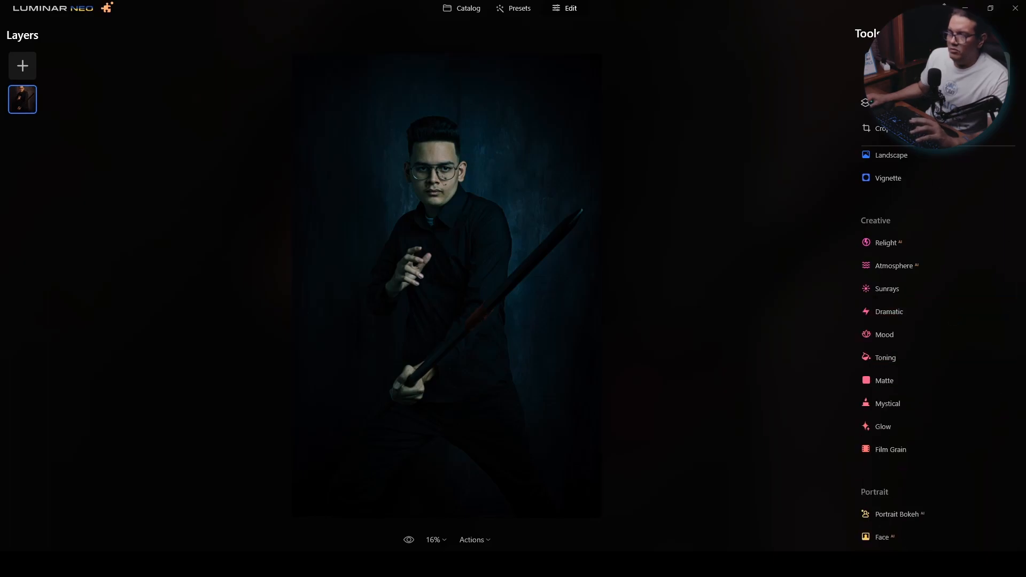
- Darken the existing non-RAW Develop edit further, setting Exposure to -1.26 and Shadows to -22 and lowering the Blacks slightly
click(902, 33)
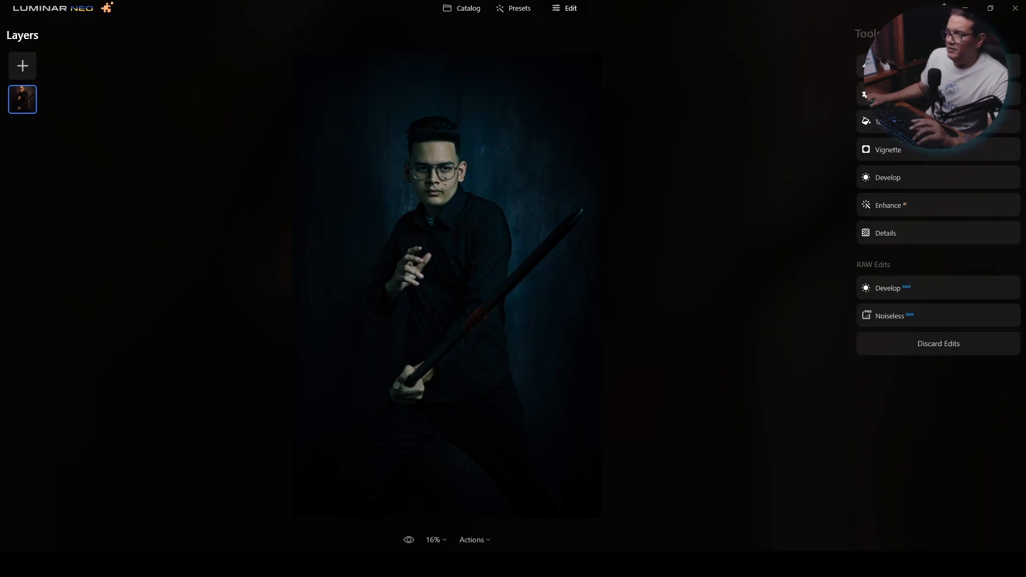
click(913, 66)
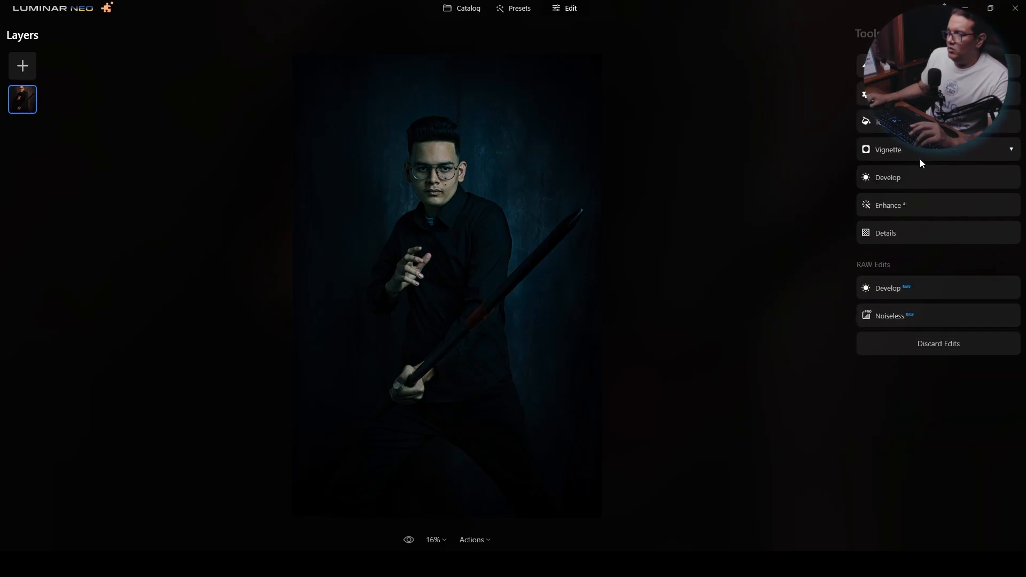
click(922, 181)
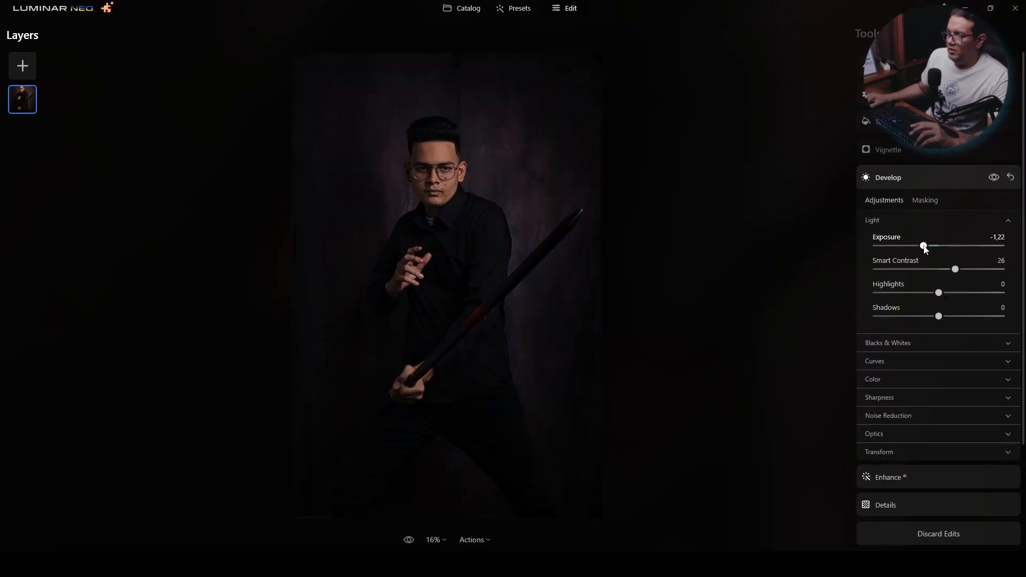
drag(926, 250, 923, 249)
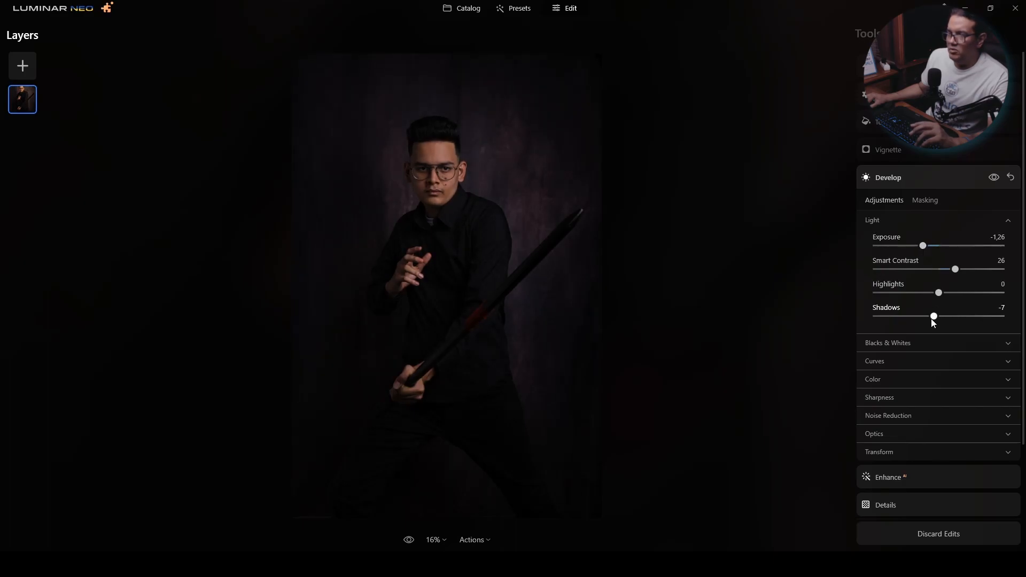
drag(926, 316, 924, 317)
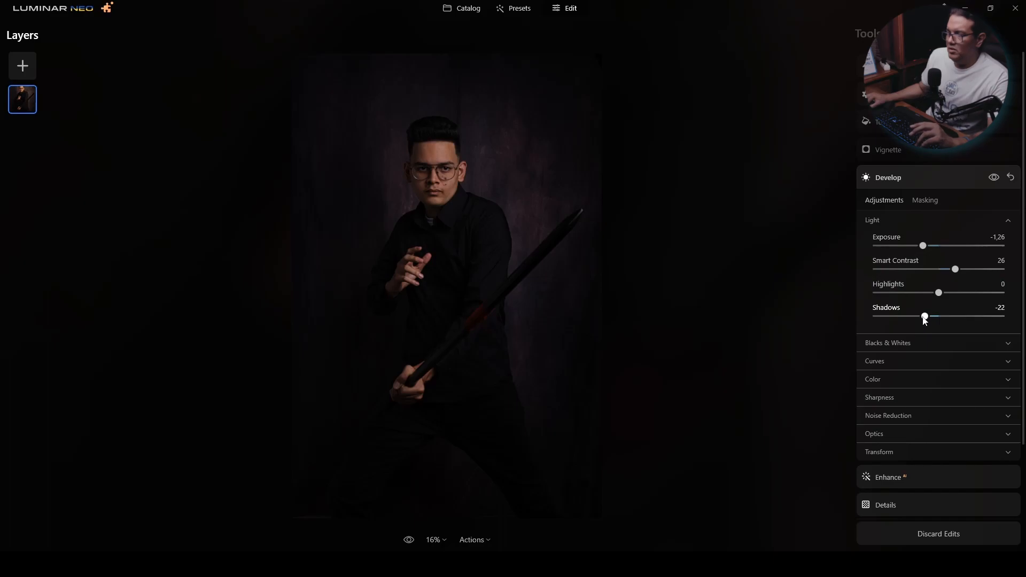
click(938, 350)
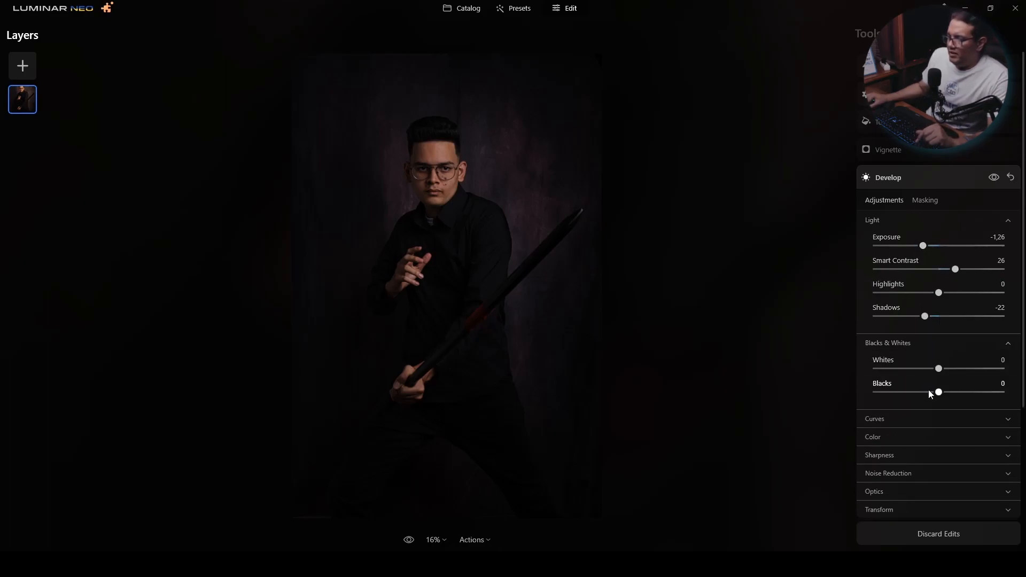
drag(932, 394, 929, 393)
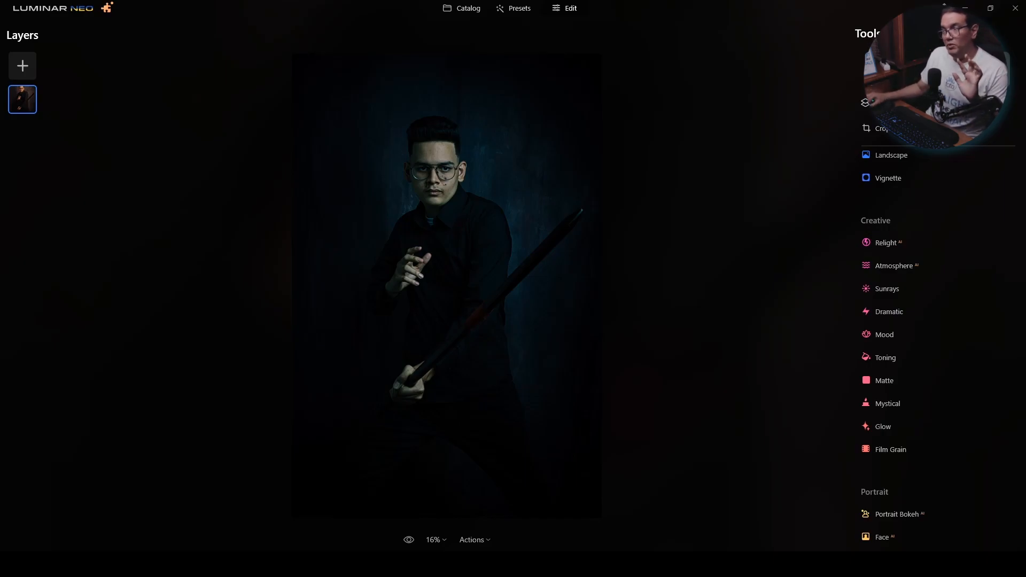
- Shift the existing Toning edit's shadows to a deeper blue with Hue 195 and Saturation 58, and compare the portrait with the original
click(907, 33)
click(909, 65)
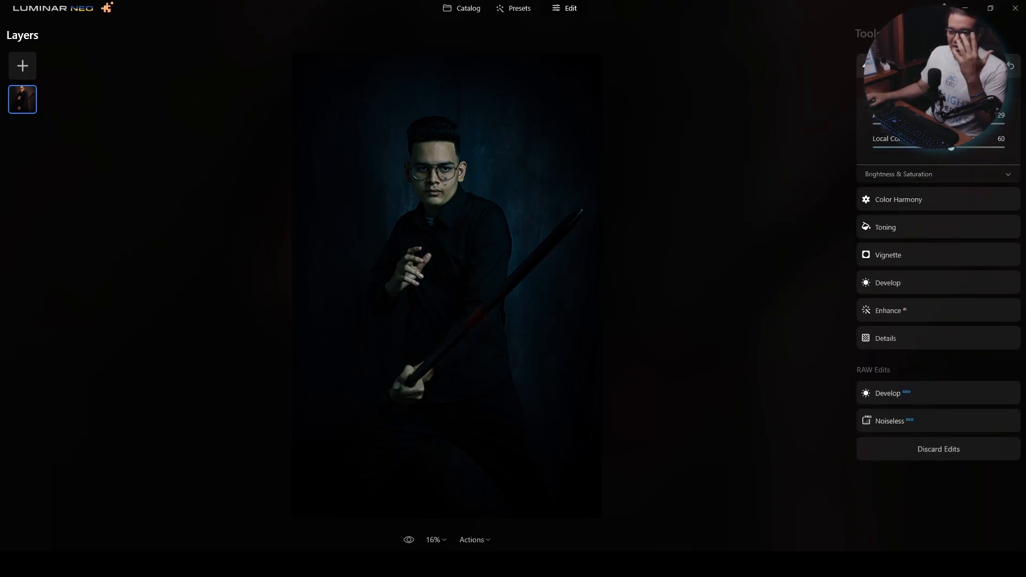
click(939, 235)
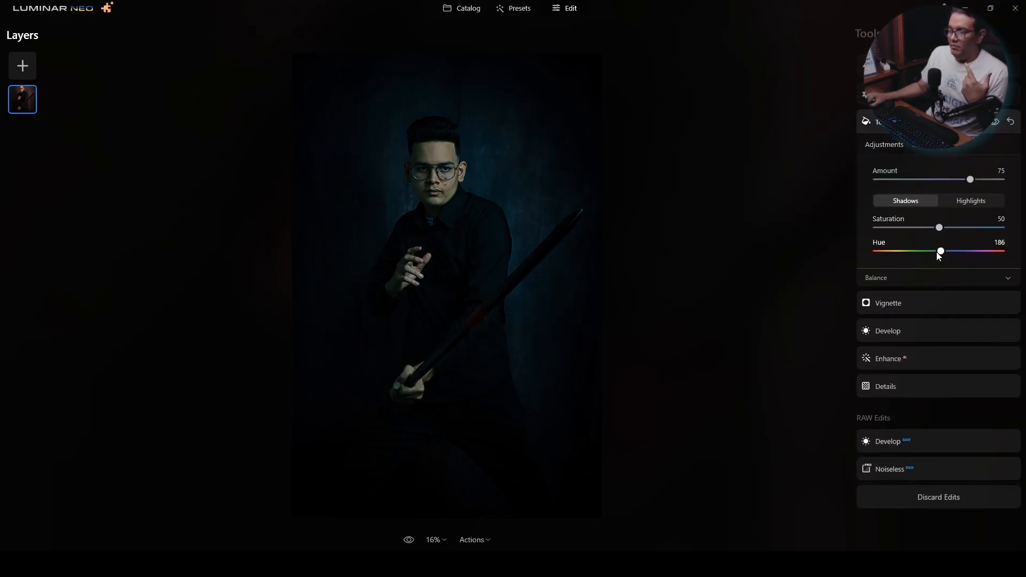
drag(943, 254, 946, 228)
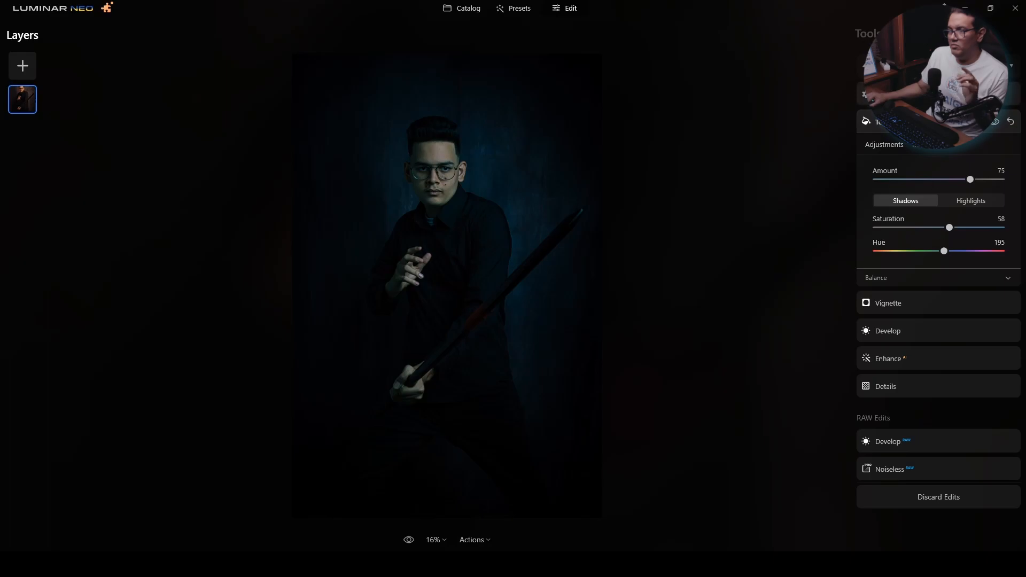
click(876, 34)
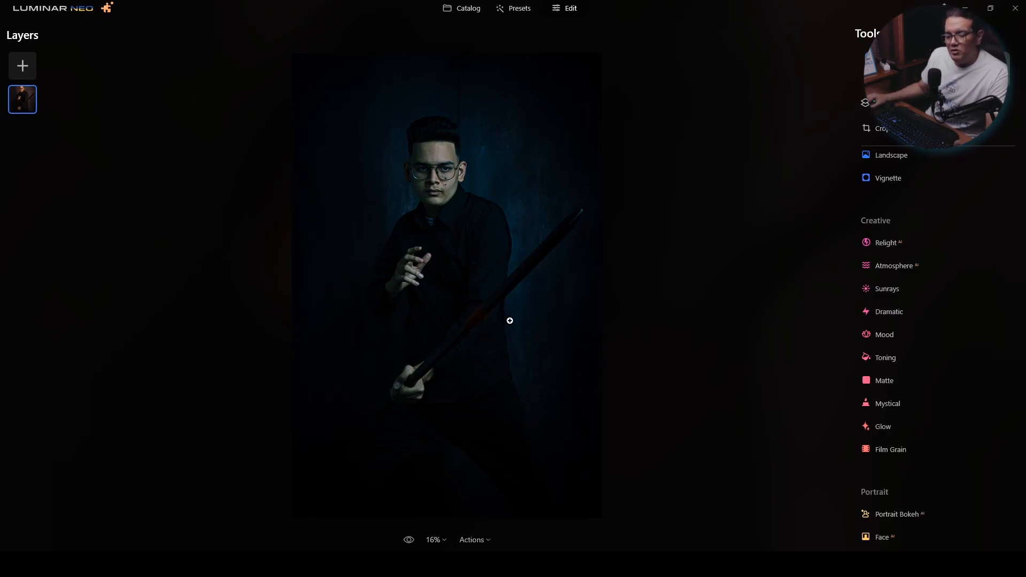
drag(416, 543, 413, 542)
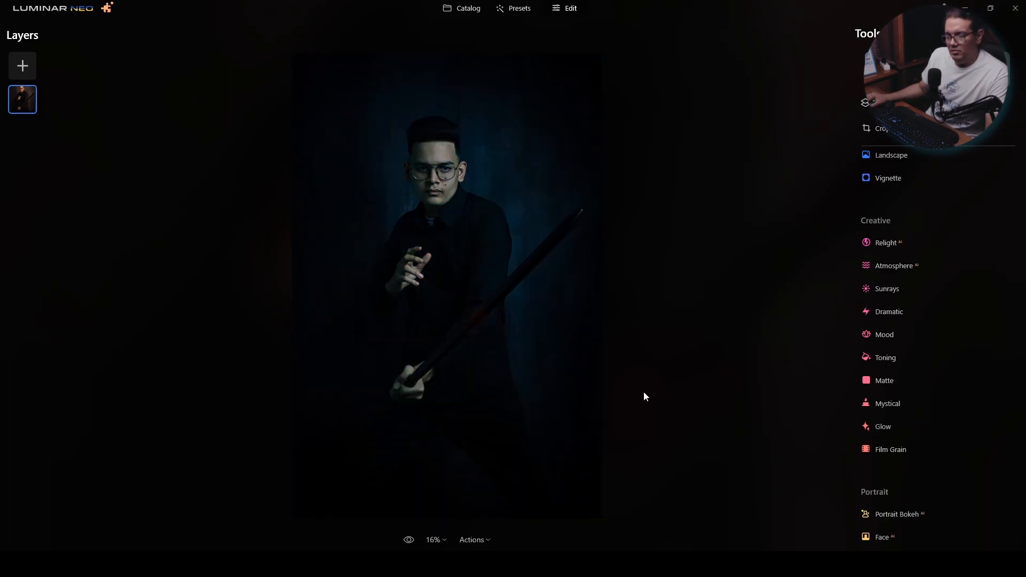